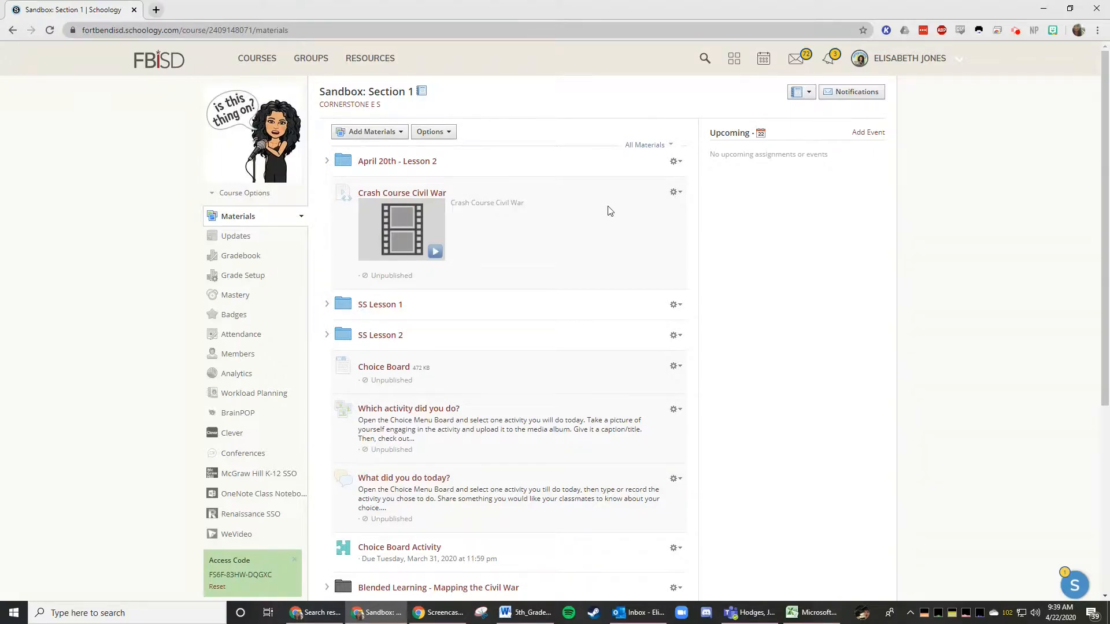
- Create a new assignment in the course materials and name it IER
click(386, 134)
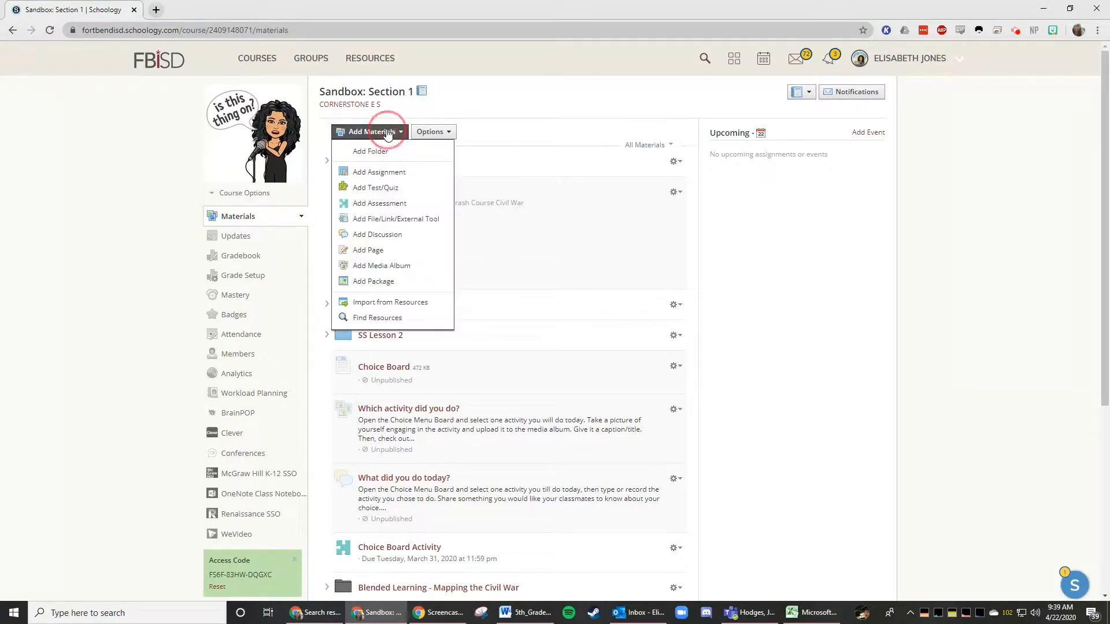
click(388, 172)
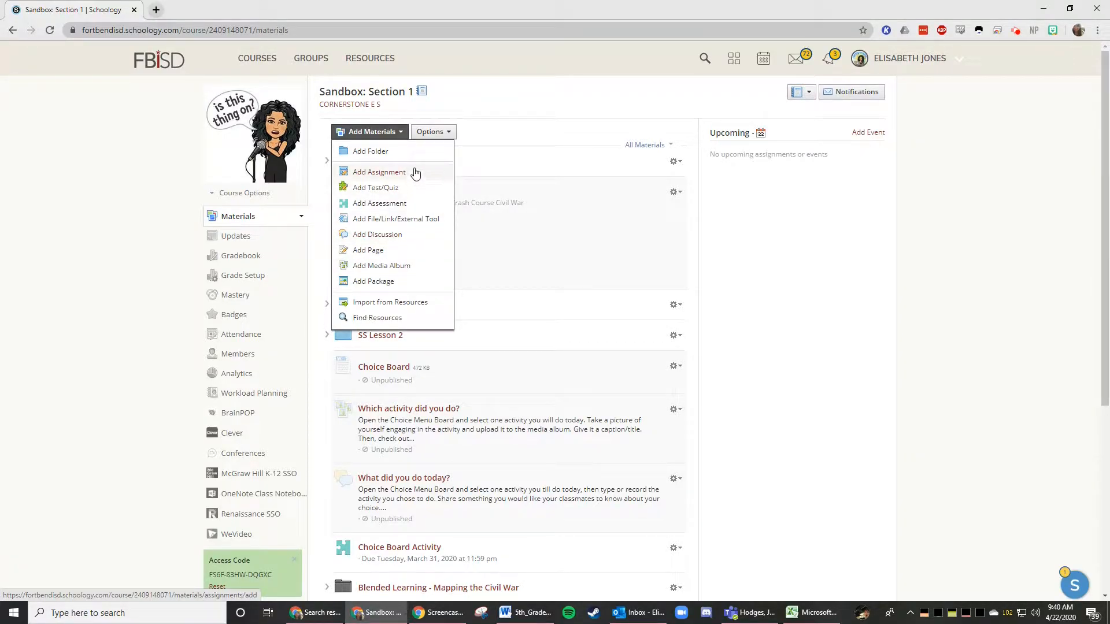
click(380, 172)
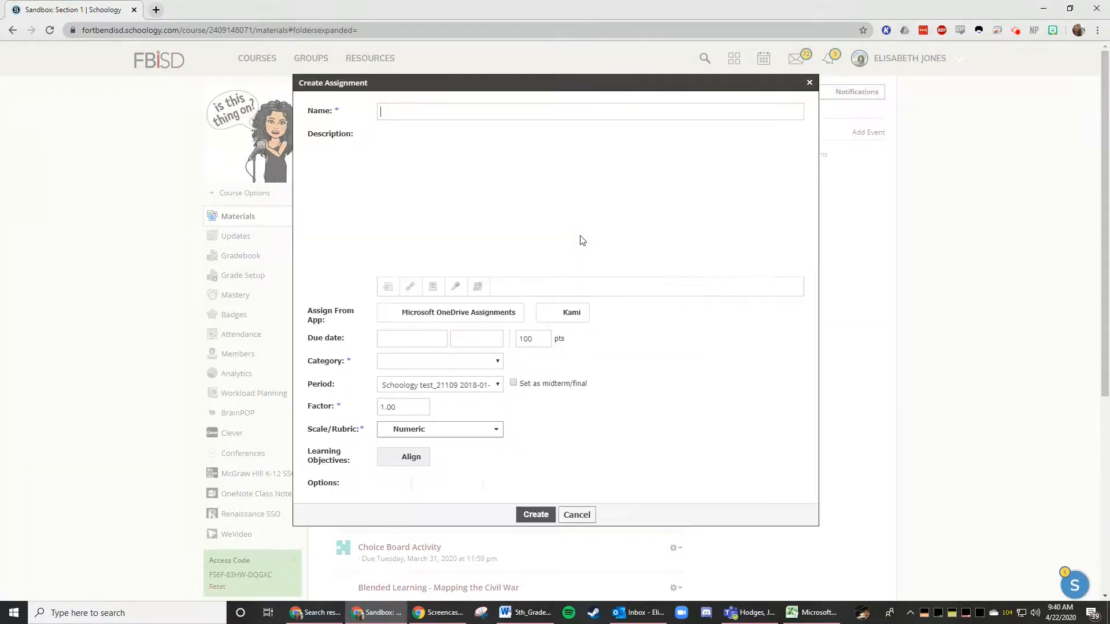
click(551, 192)
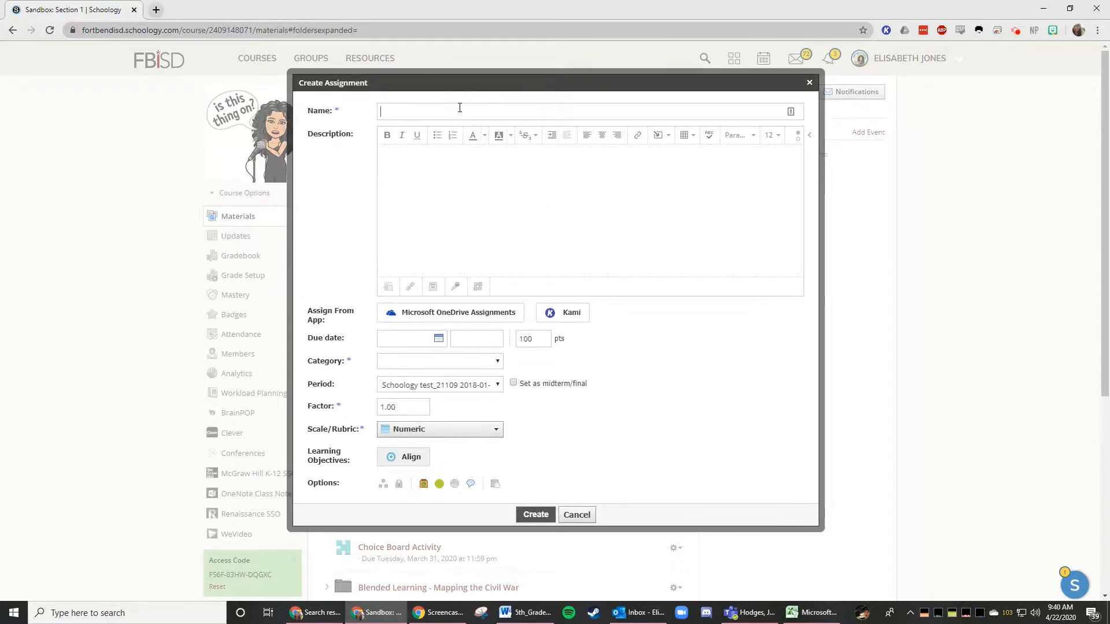
text(IER)
click(474, 161)
scroll(313, 301, down, 1)
scroll(312, 302, up, 1)
- Create a new grading category named Online Learning Reading for the assignment
click(498, 363)
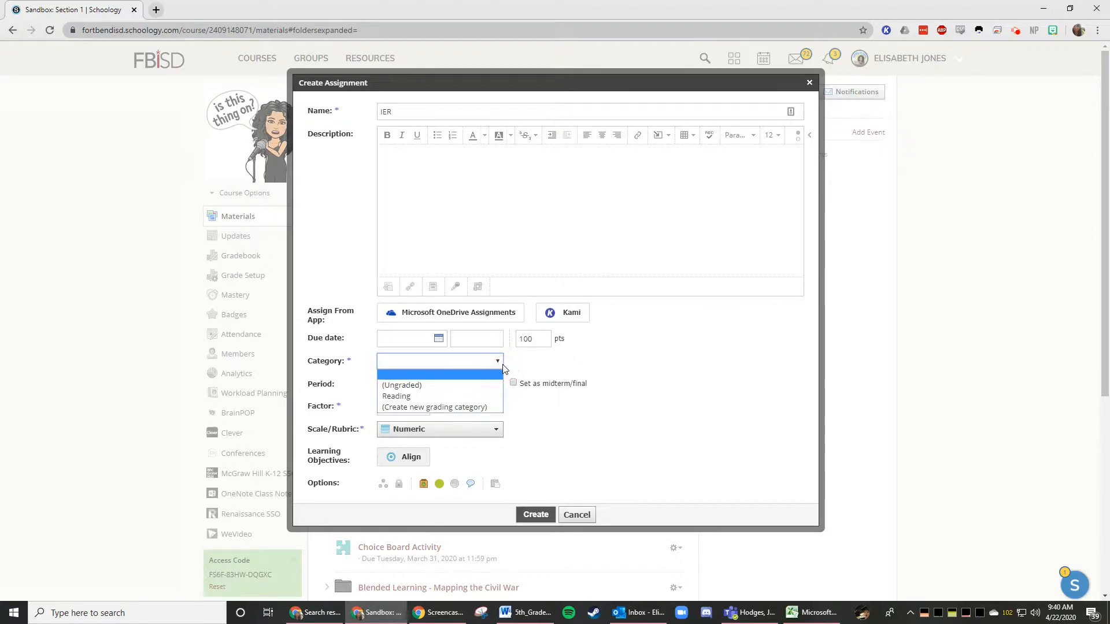
click(477, 408)
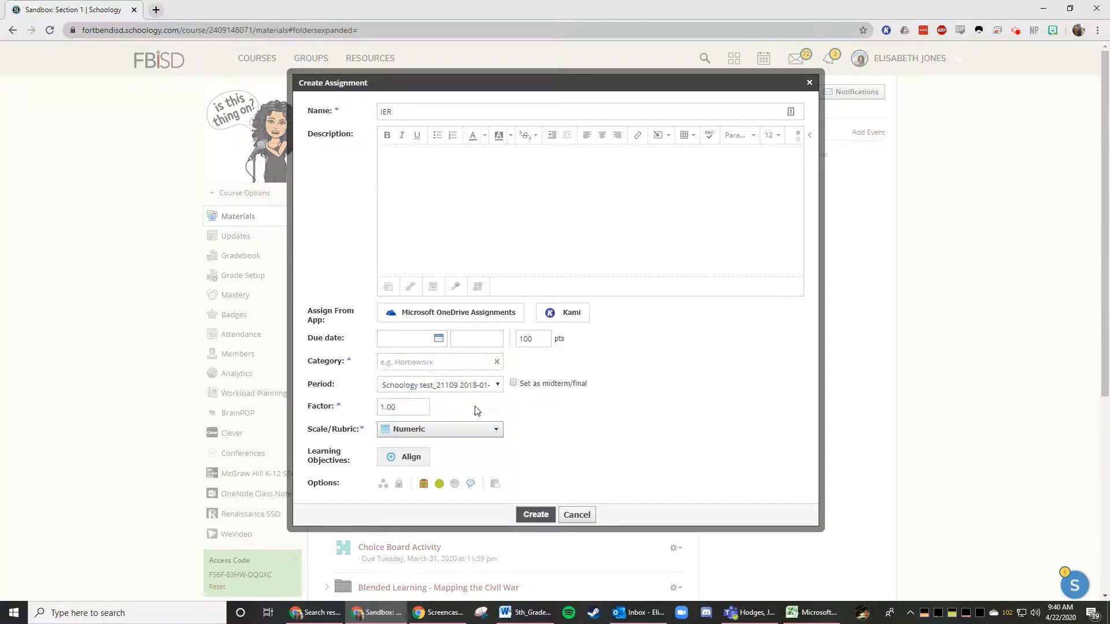
click(442, 362)
text(Online Learning Reading)
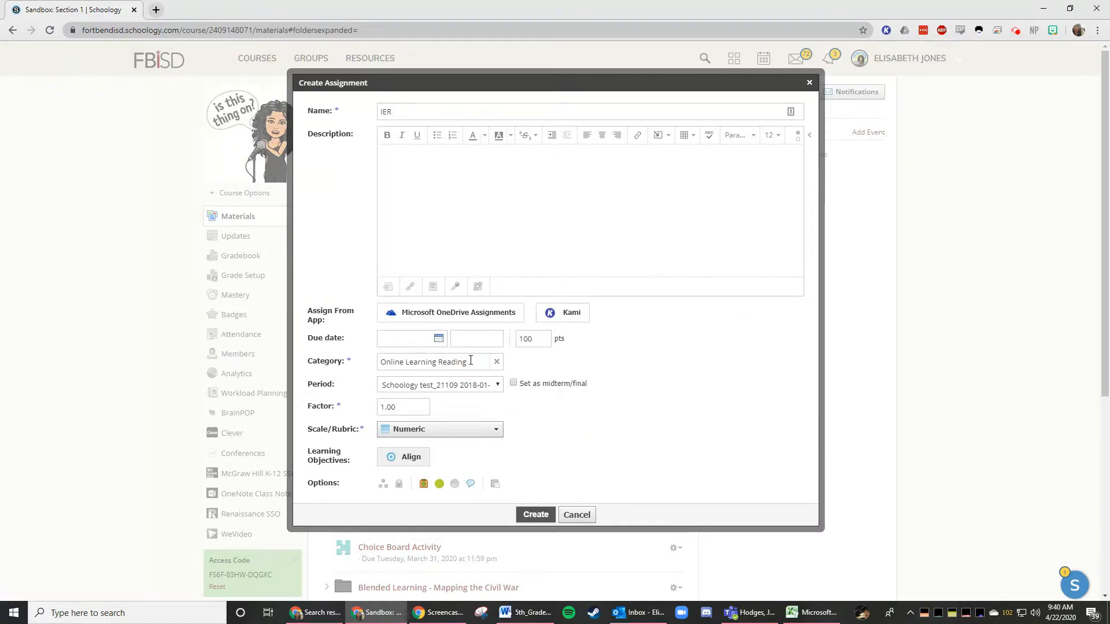
click(585, 433)
- Start a new rubric for grading the assignment and title it 5th Grade IER
scroll(537, 421, down, 1)
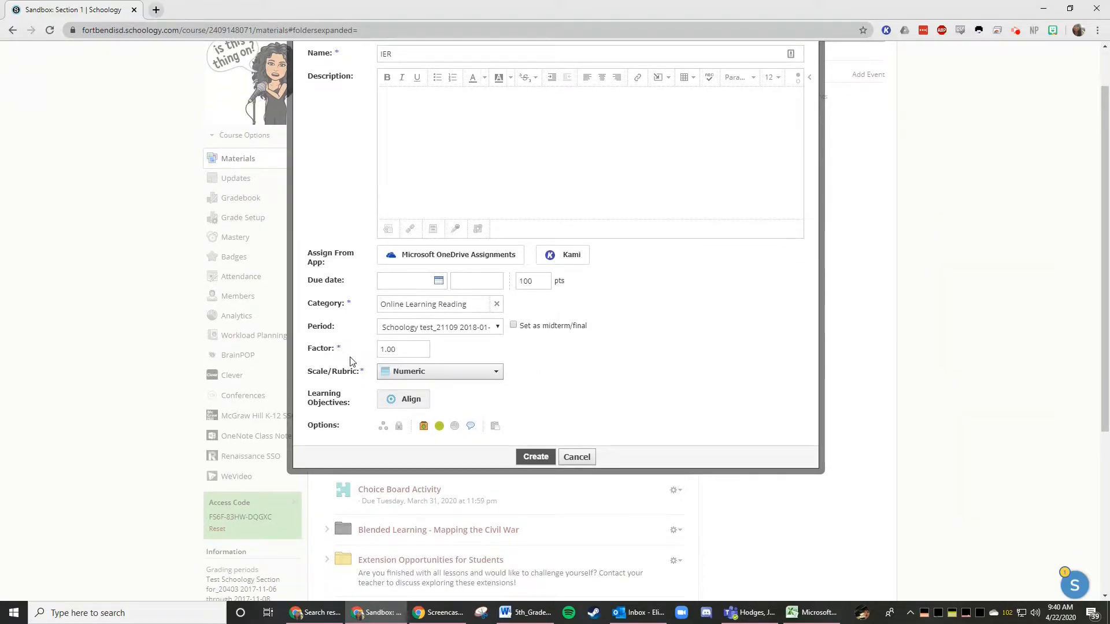
click(497, 373)
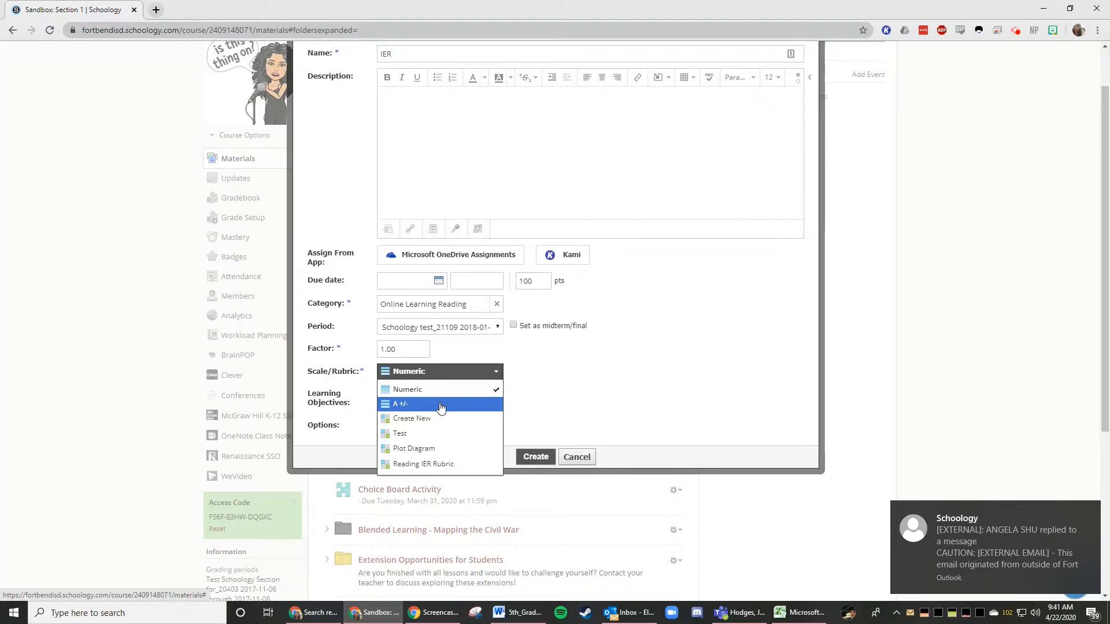
click(1089, 512)
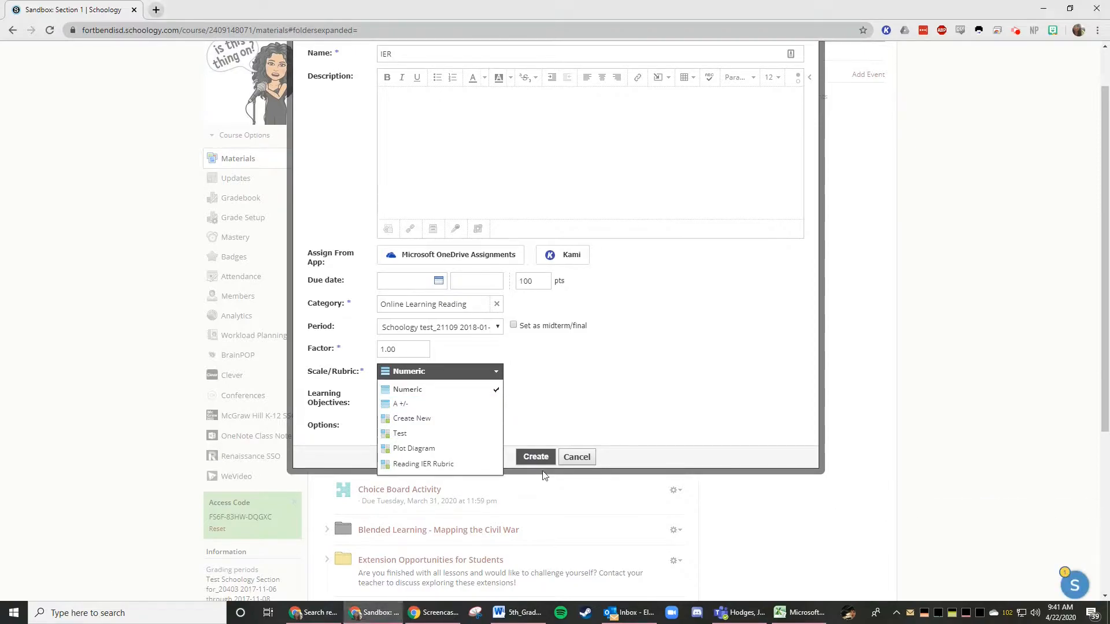
click(444, 420)
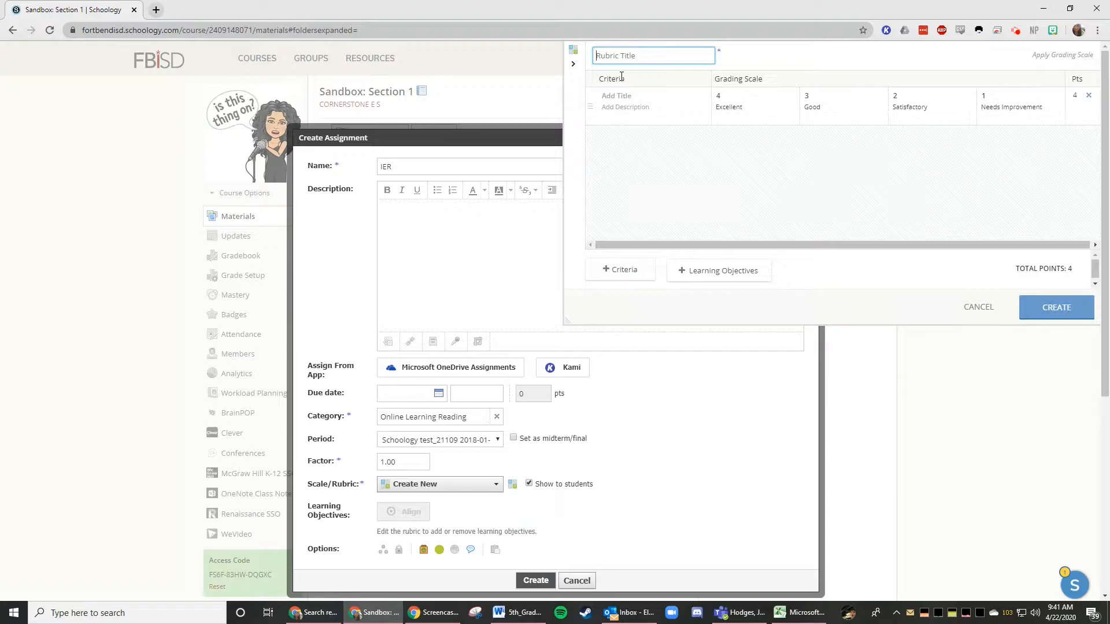
text(5th Grade IER)
- Switch to Word to review the 5th Grade Inference Rubric, and place its window beside the browser's rubric editor
click(518, 612)
click(704, 45)
scroll(248, 168, down, 3)
scroll(190, 376, up, 2)
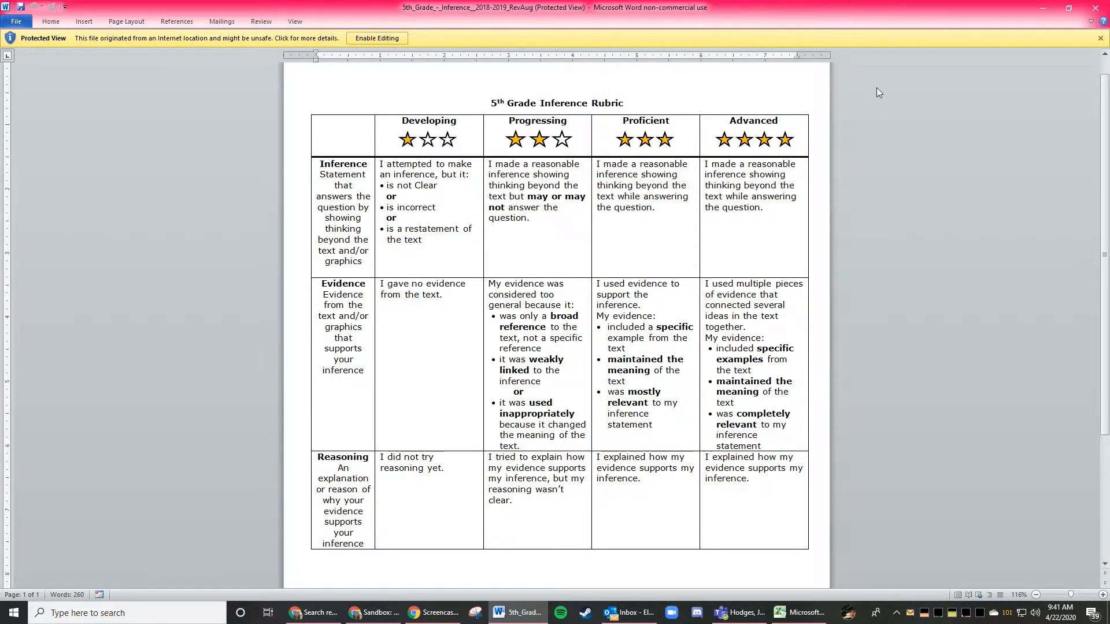
drag(995, 12, 532, 20)
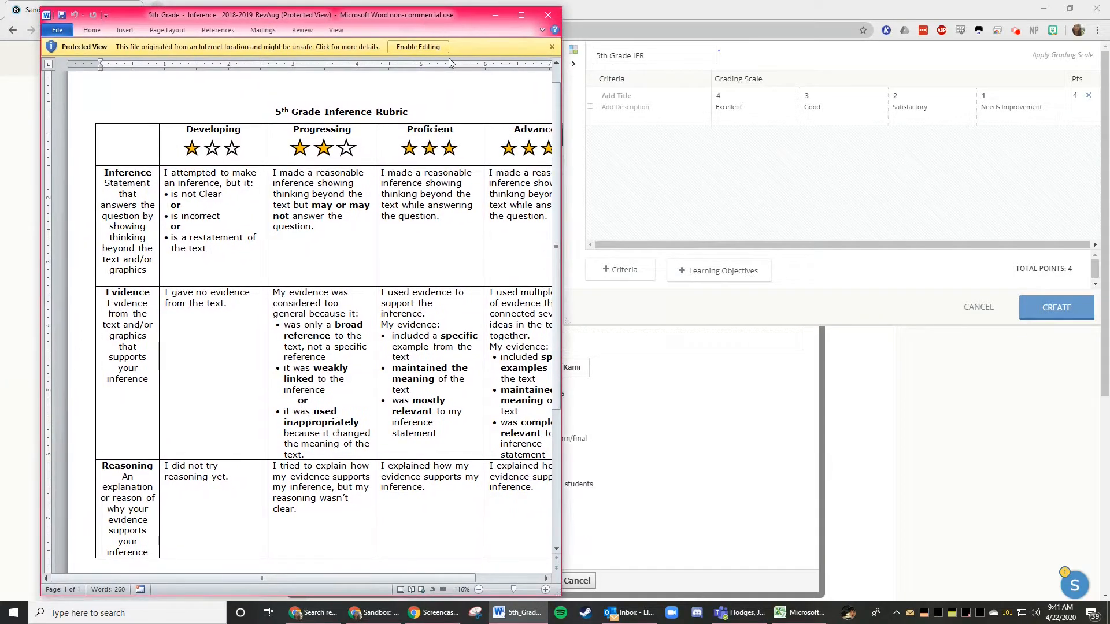
key(alt+Tab)
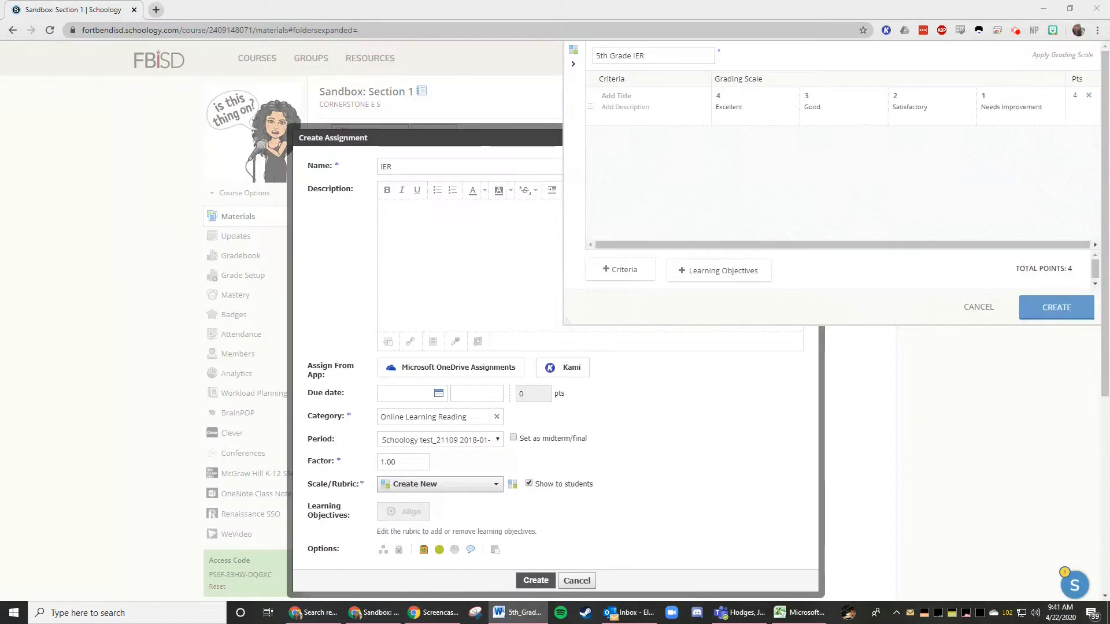
- Title the first rubric criterion Inference and label its levels 4 to 1 as Advanced, Proficient, Progressing and Developing
click(659, 96)
text(Inference)
click(744, 109)
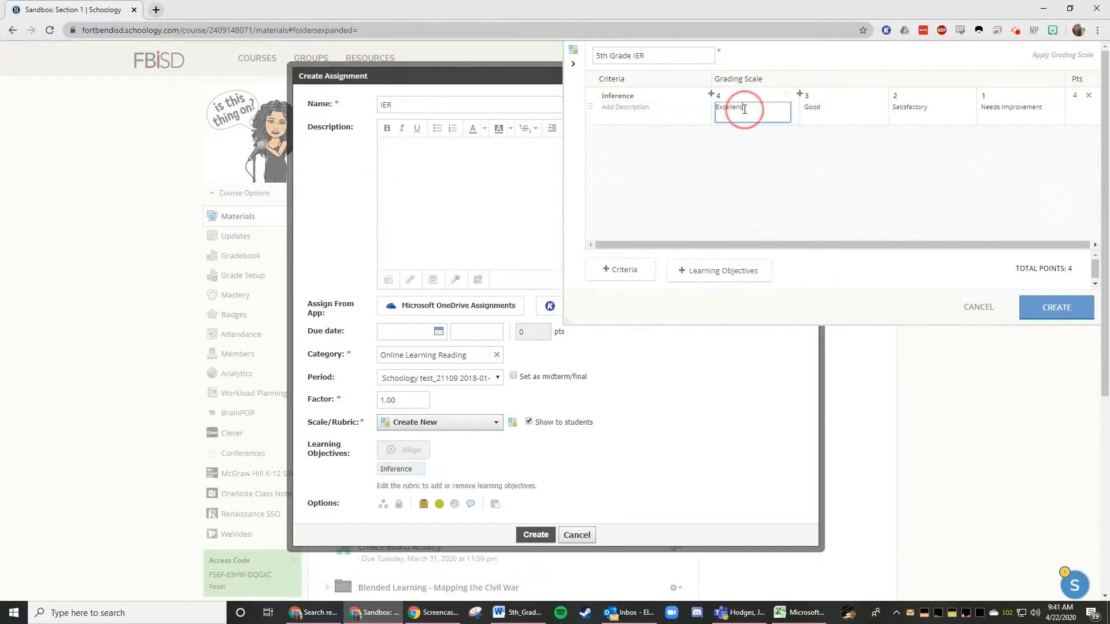
double_click(729, 113)
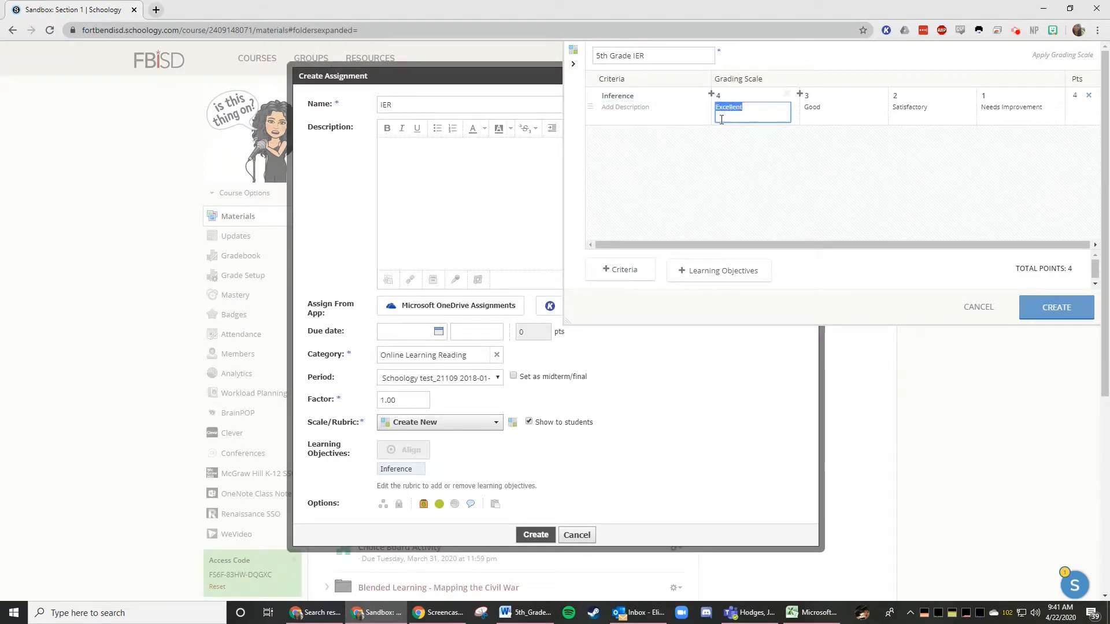
text(Advanced)
key(Tab)
text(P)
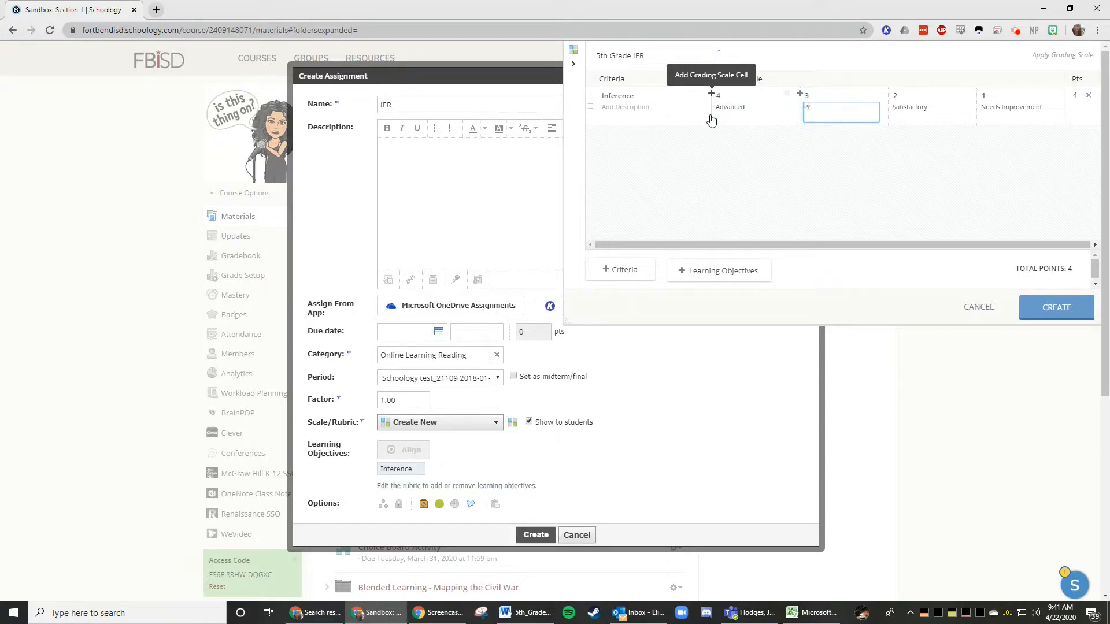
key(Tab)
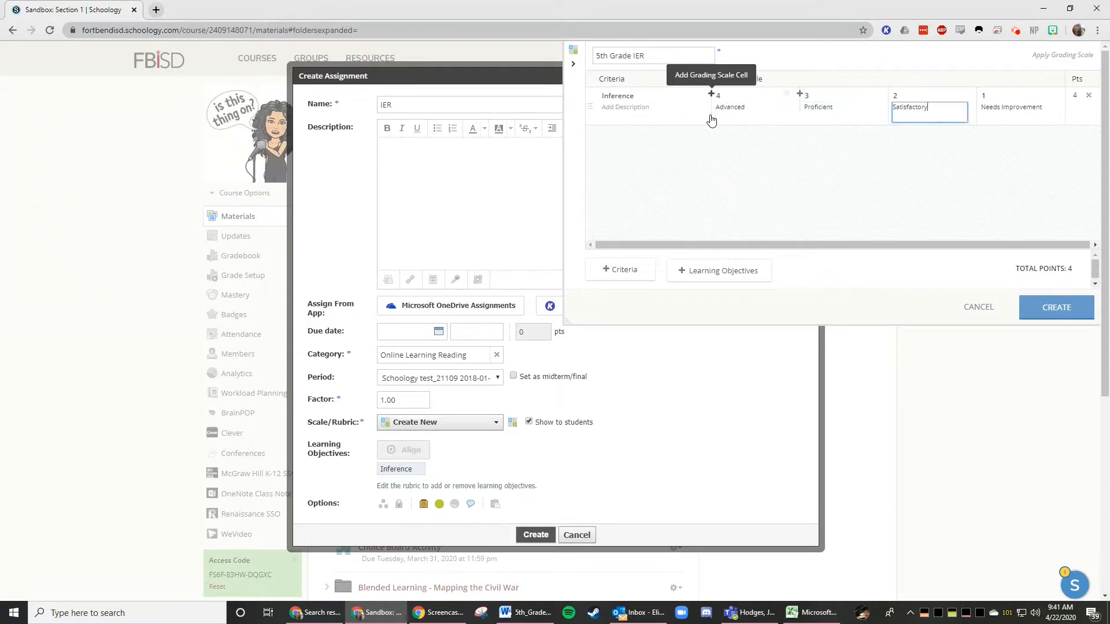
text(Progressing)
key(Tab)
text(D)
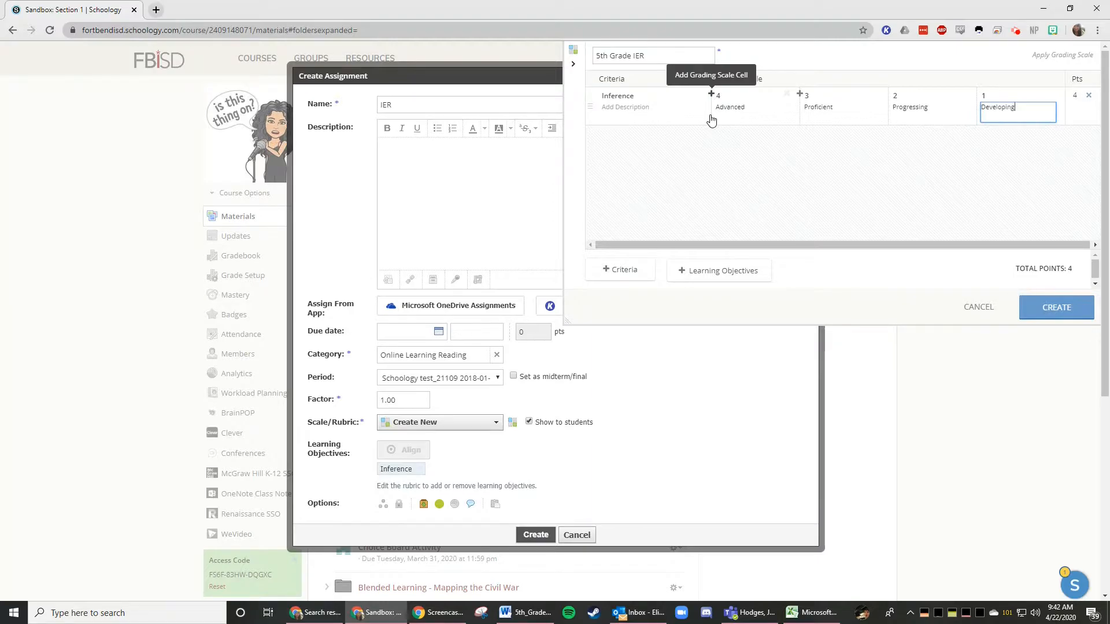
click(792, 178)
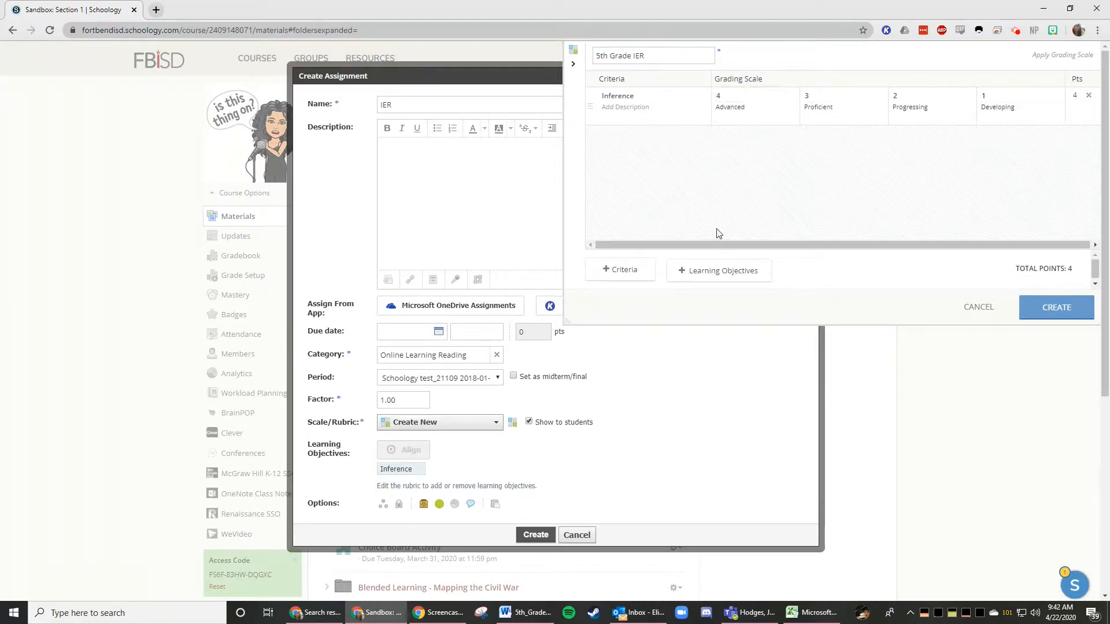
- Copy the Inference description, "Statement that answers the question by showing thinking beyond the text and/or graphics", from the Word rubric into the criterion's description
key(alt+Tab)
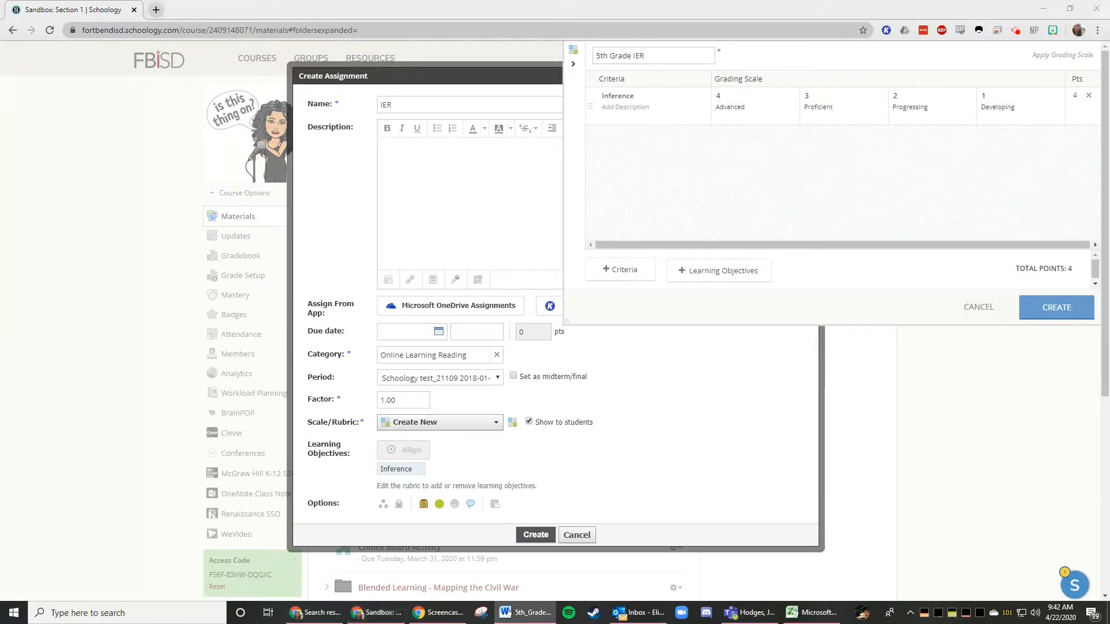
click(625, 119)
key(ctrl+v)
click(619, 133)
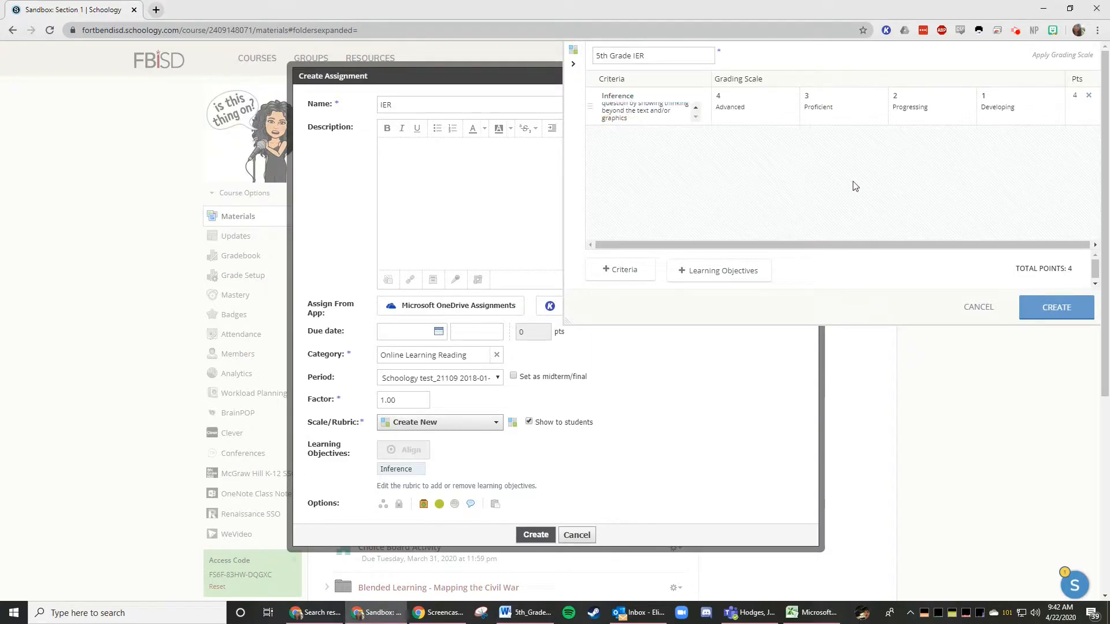
- Add an Evidence criterion with the Word rubric's description "Evidence from the text and/or graphics that supports your inference"
click(638, 271)
click(707, 134)
text(Evidf)
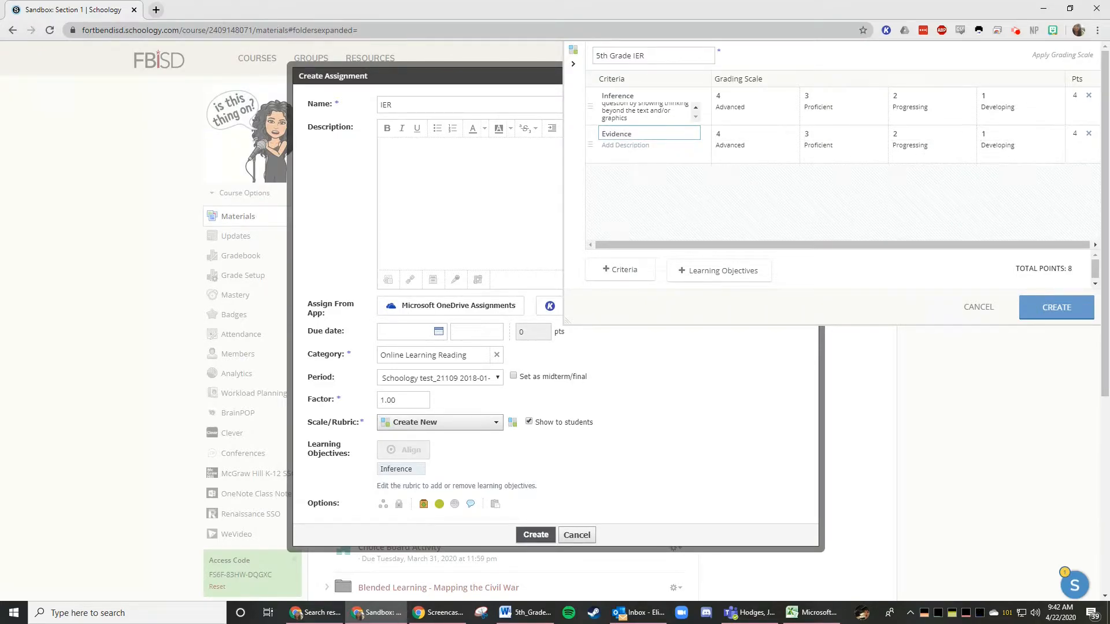
key(alt+Tab)
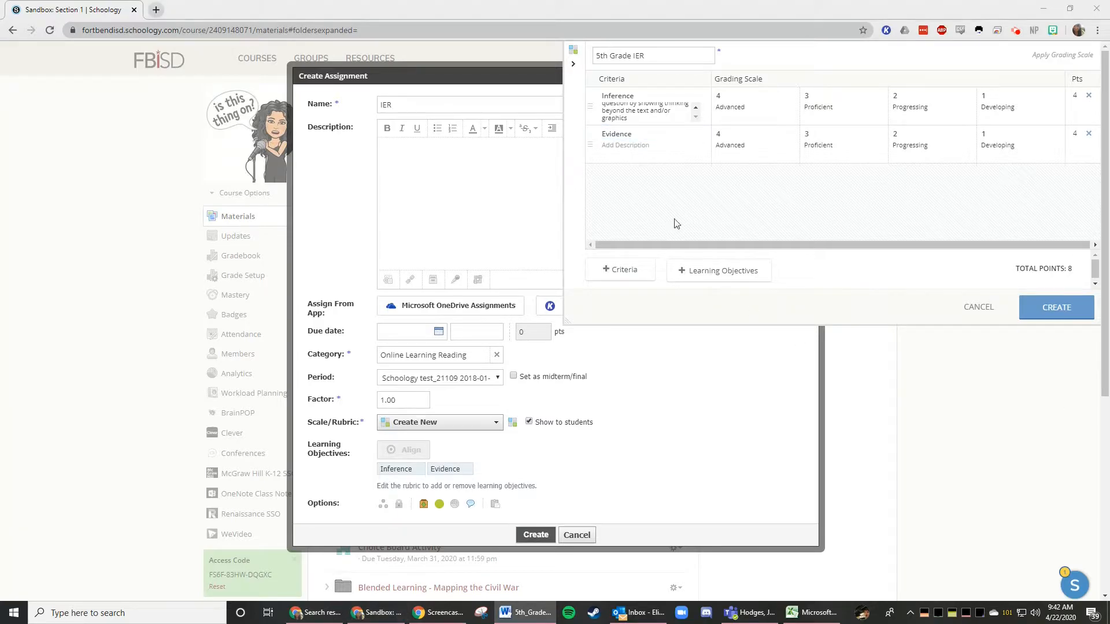
click(636, 146)
text(Evidence from the text and/or graphics that supports your inference)
click(642, 186)
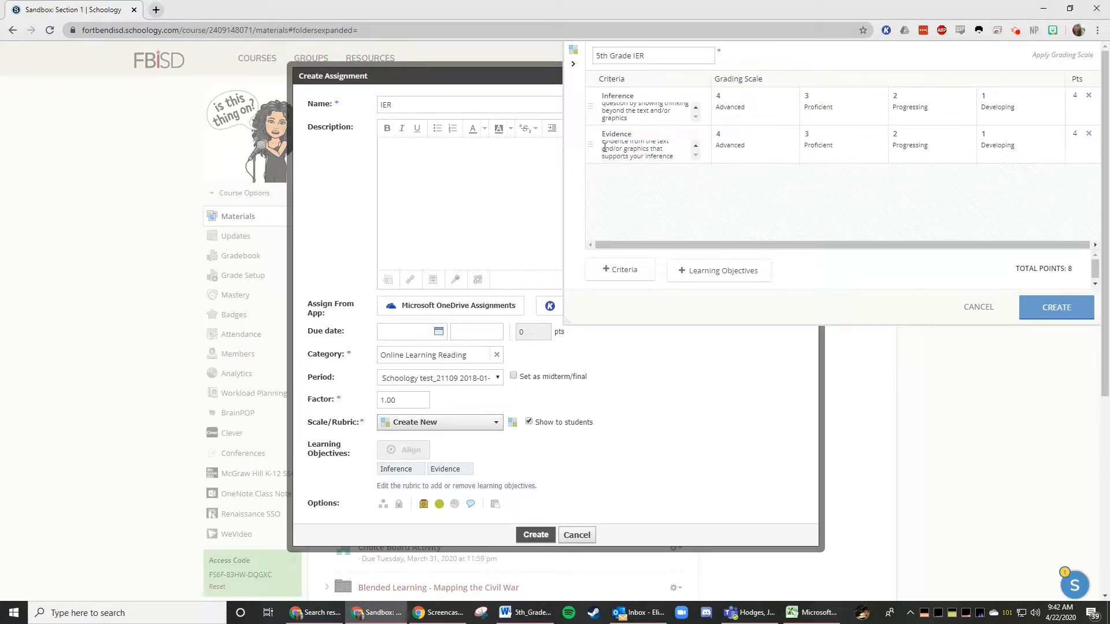
- Add a Reasoning criterion with the Word rubric's description "An explanation or reason of why your evidence supports your inference"
click(624, 271)
click(666, 166)
text(Reasoning)
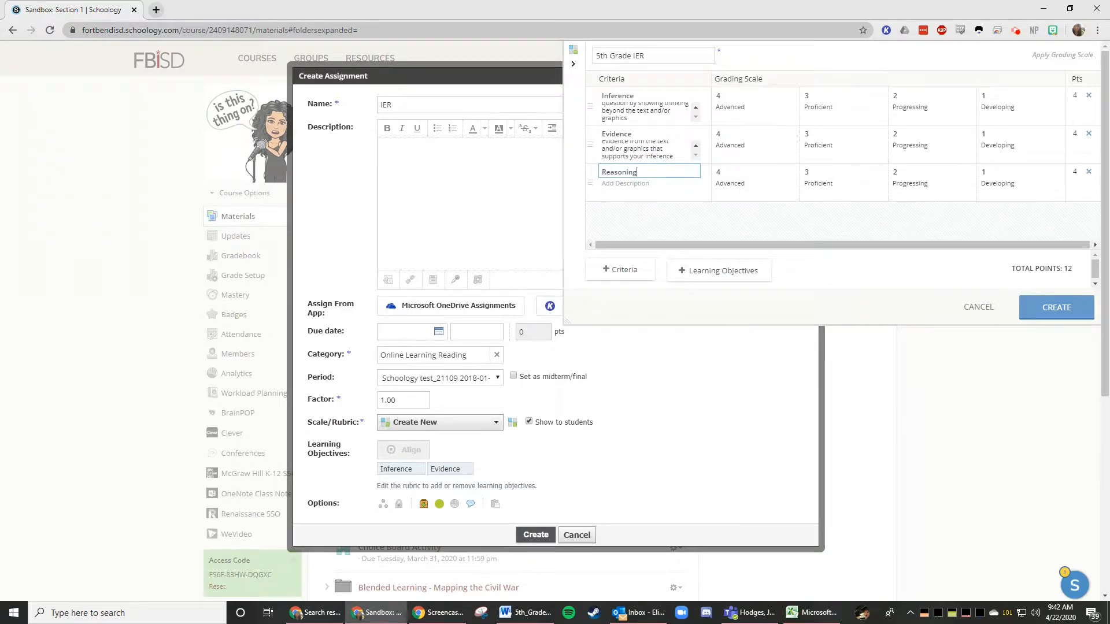
key(alt+Tab)
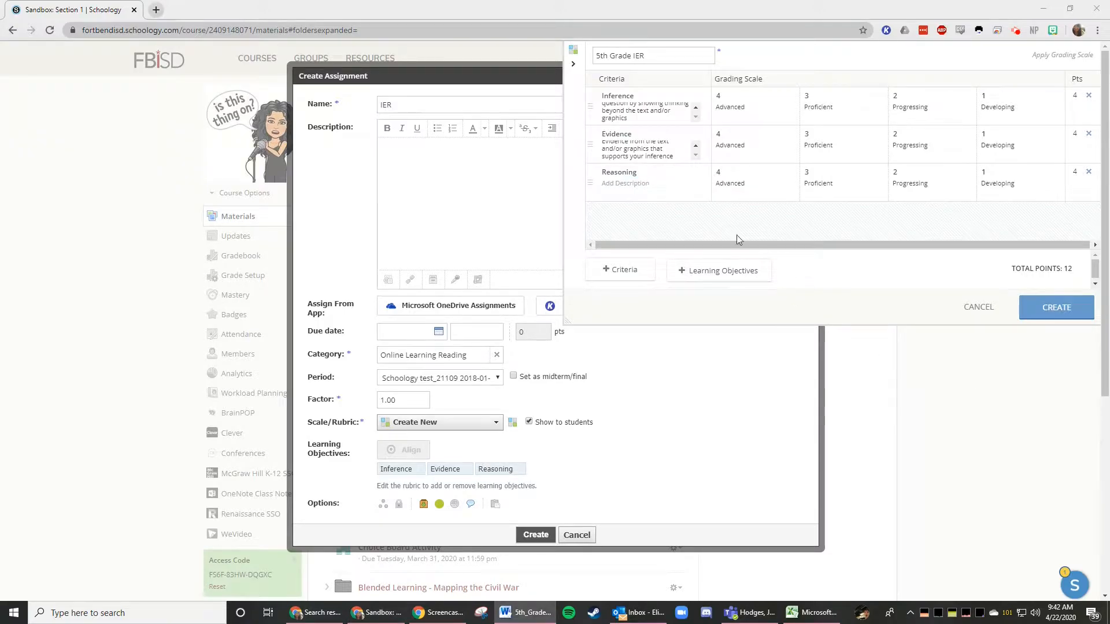
click(627, 183)
text(An explanation or reason of why your evidence supports your inference)
click(655, 225)
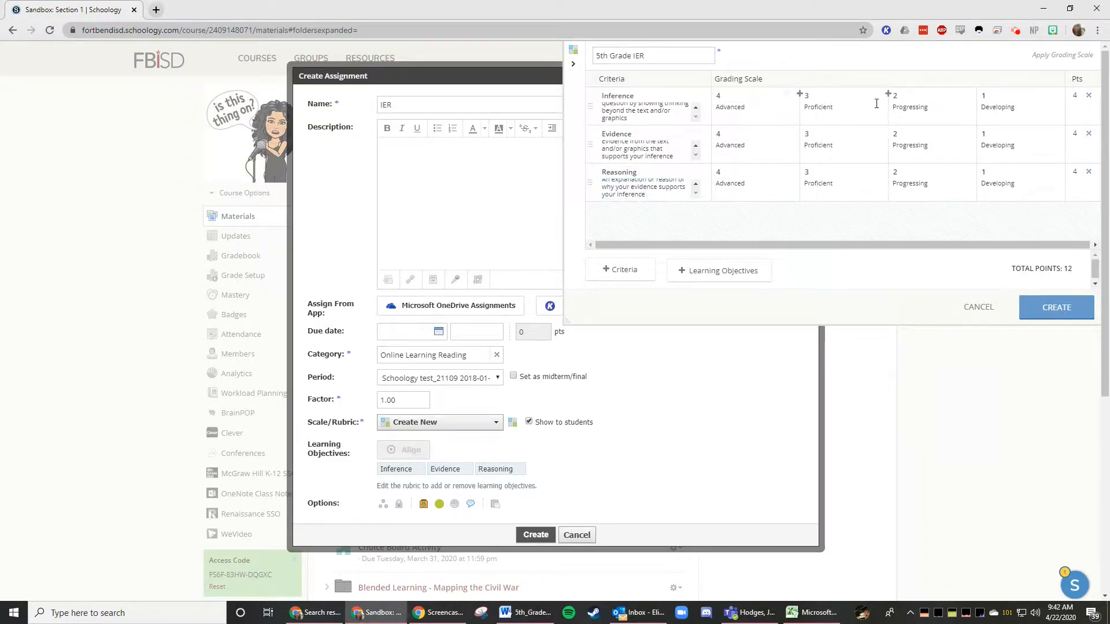
- Copy the Developing descriptor for Inference from the Word rubric into the Inference level 1 cell, below its label
key(alt+Tab)
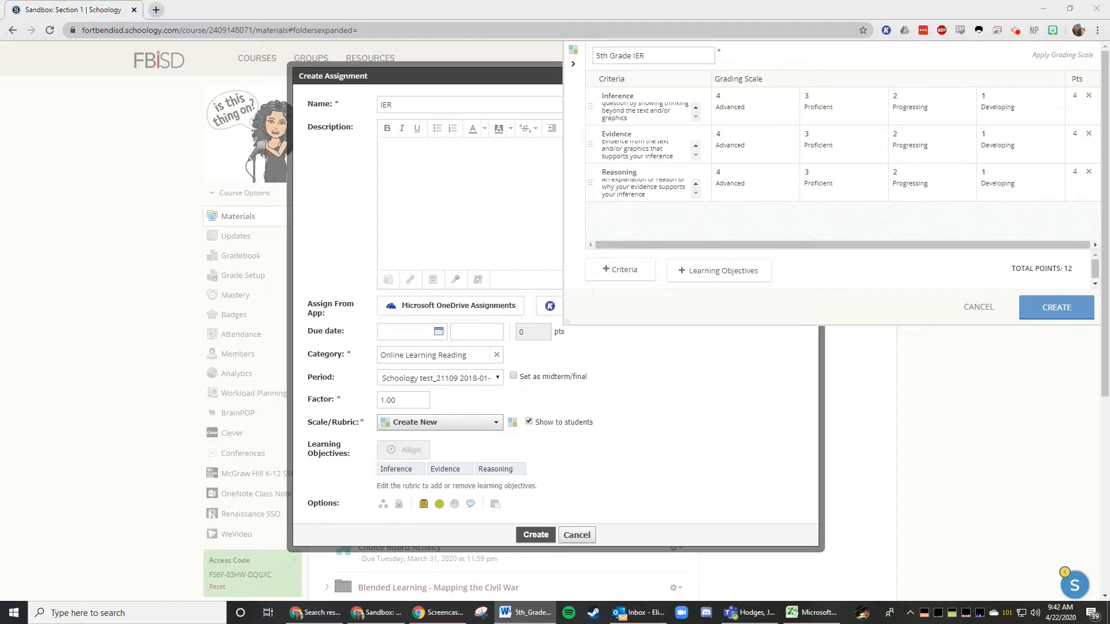
drag(941, 226, 403, 55)
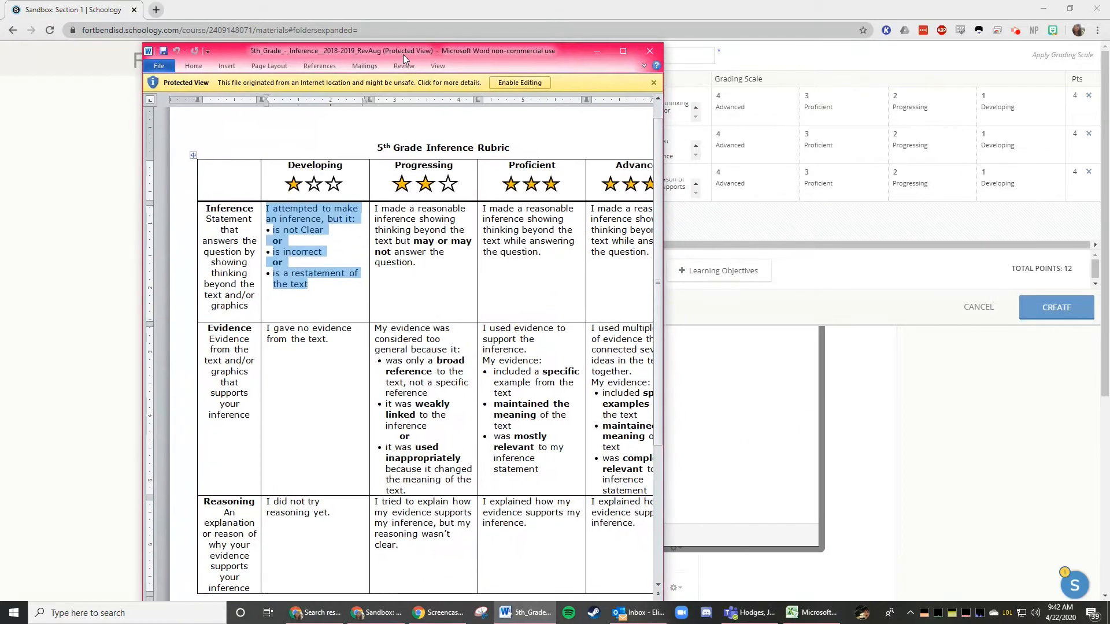
click(634, 49)
click(445, 222)
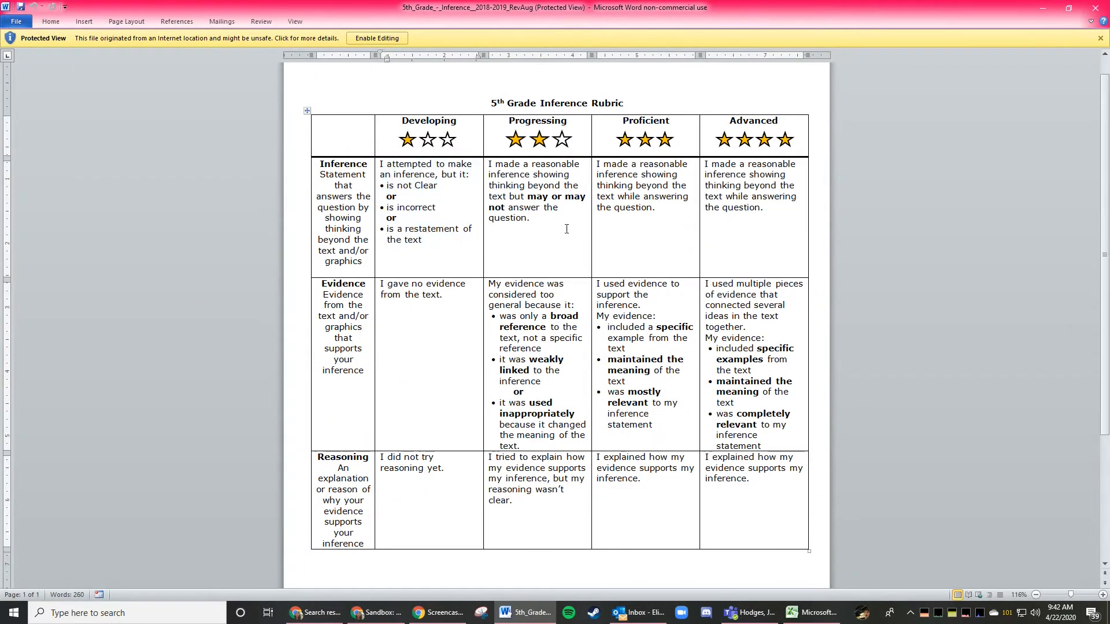
drag(796, 8, 1109, 116)
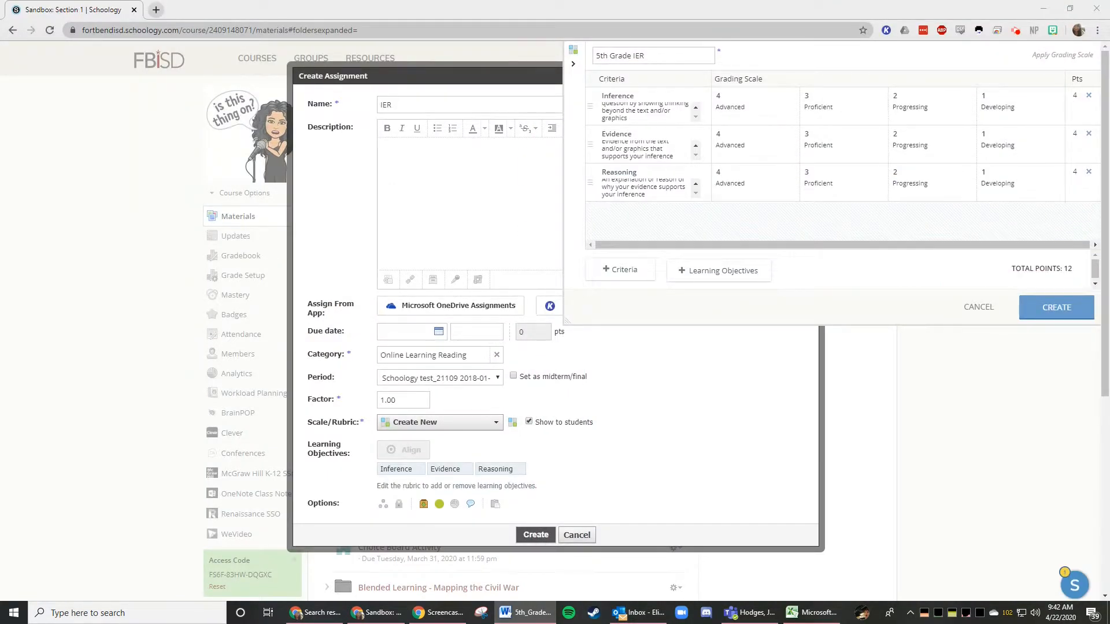
click(1039, 110)
key(ctrl+v)
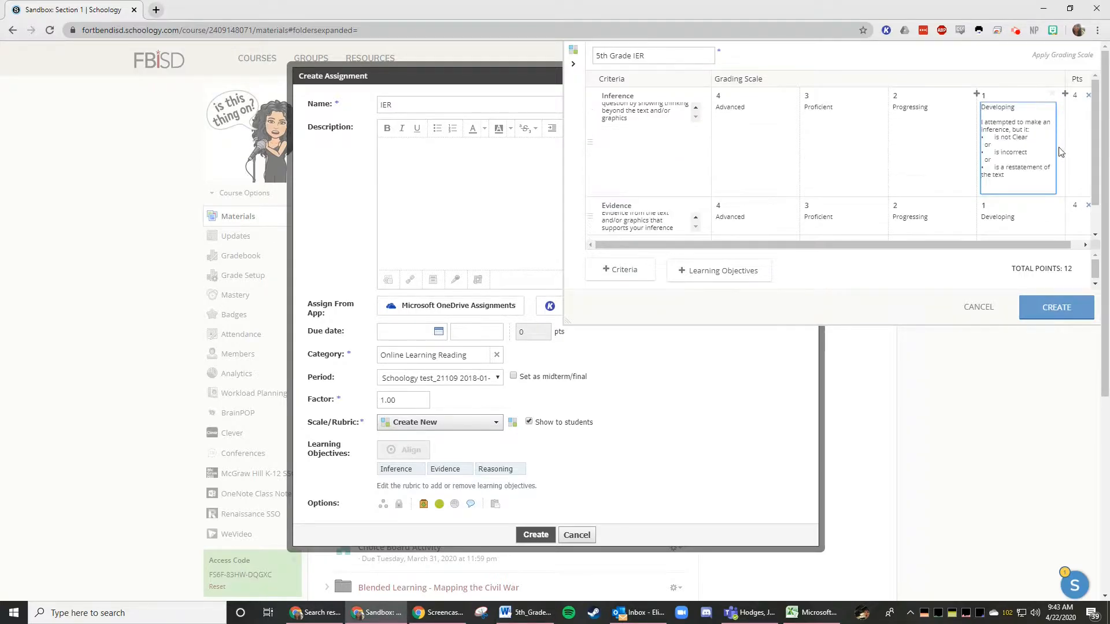
- Copy the Progressing, Proficient and Advanced descriptors for Inference from the Word rubric into the Inference level 2, 3 and 4 cells
key(alt+Tab)
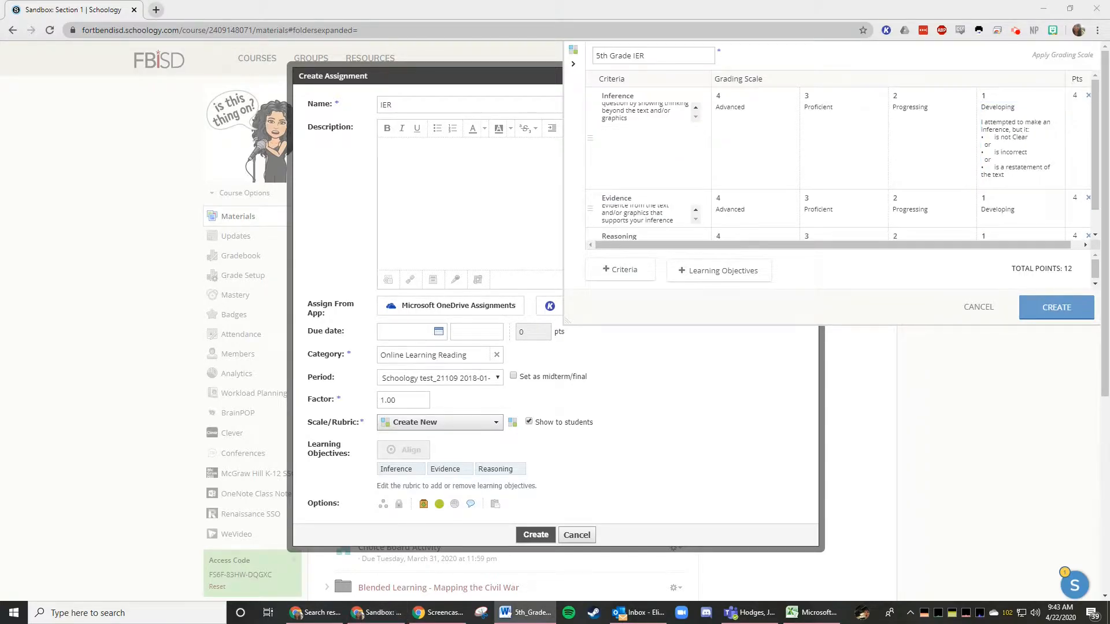
click(941, 113)
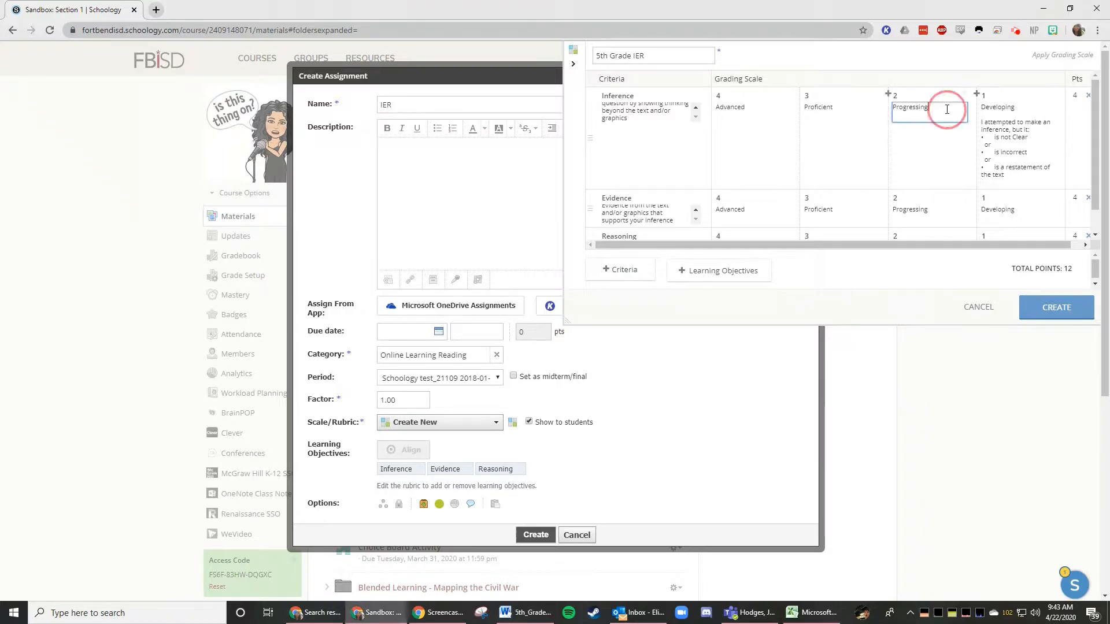
text(I made a reasonable inference showing thinking beyond the text but may or may not answer the question.)
key(alt+Tab)
click(838, 114)
text(I made a reasonable inference showing thinking beyond the text while answering the question.)
key(alt+Tab)
click(730, 113)
text(I made a reasonable inference showing thinking beyond the text while answering the question.)
key(alt+Tab)
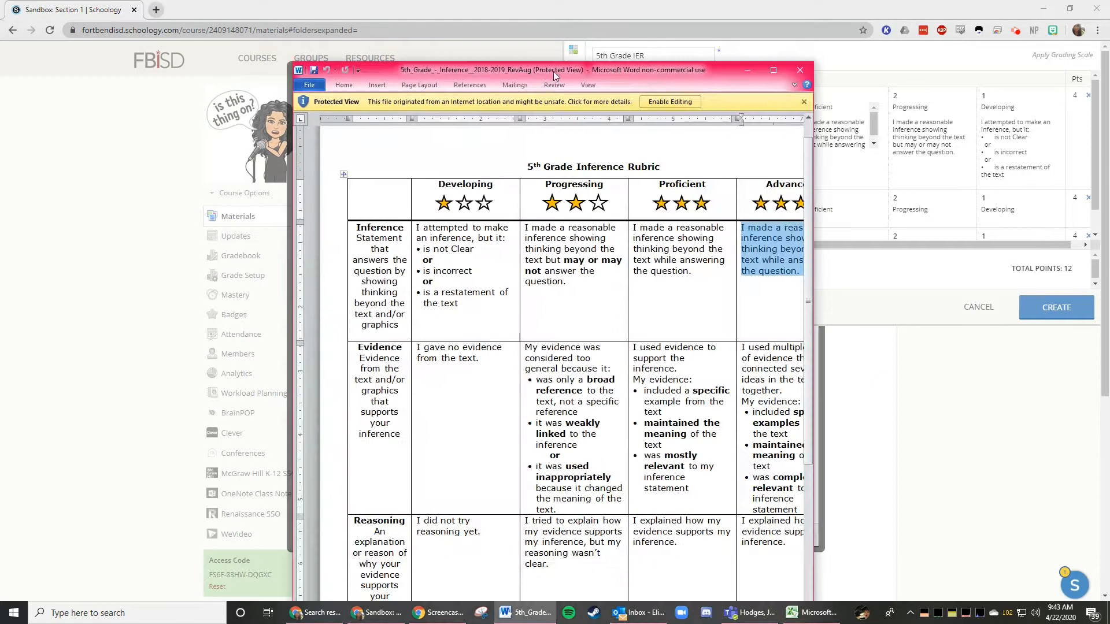
- Copy the Developing and Progressing descriptors for Evidence from the Word rubric into the Evidence level 1 and 2 cells
double_click(553, 76)
key(alt+Tab)
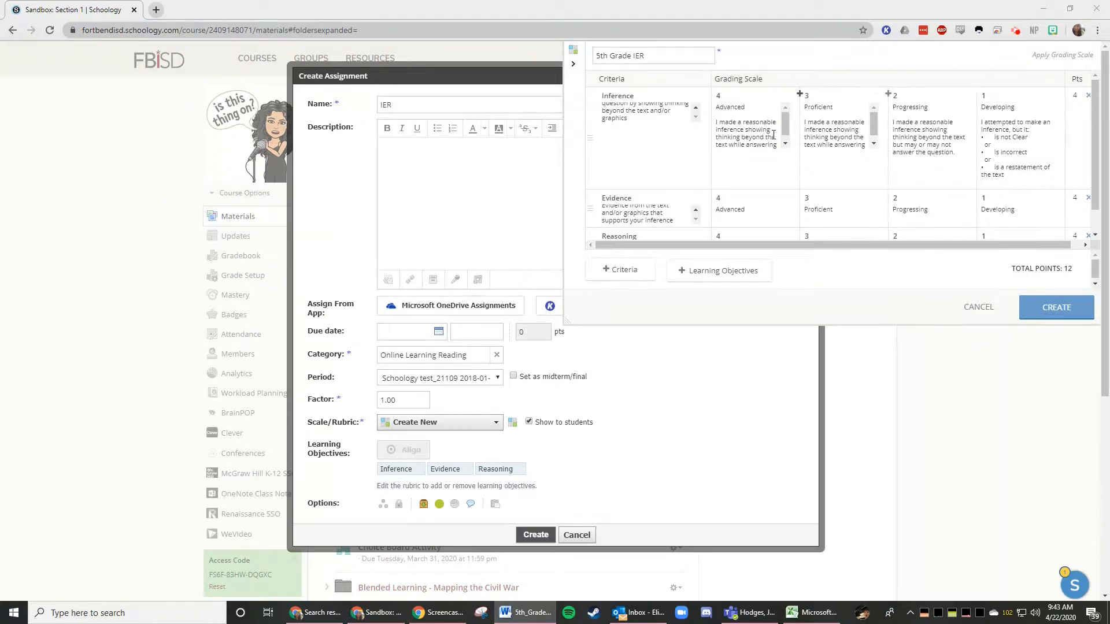
scroll(821, 120, down, 3)
click(1042, 177)
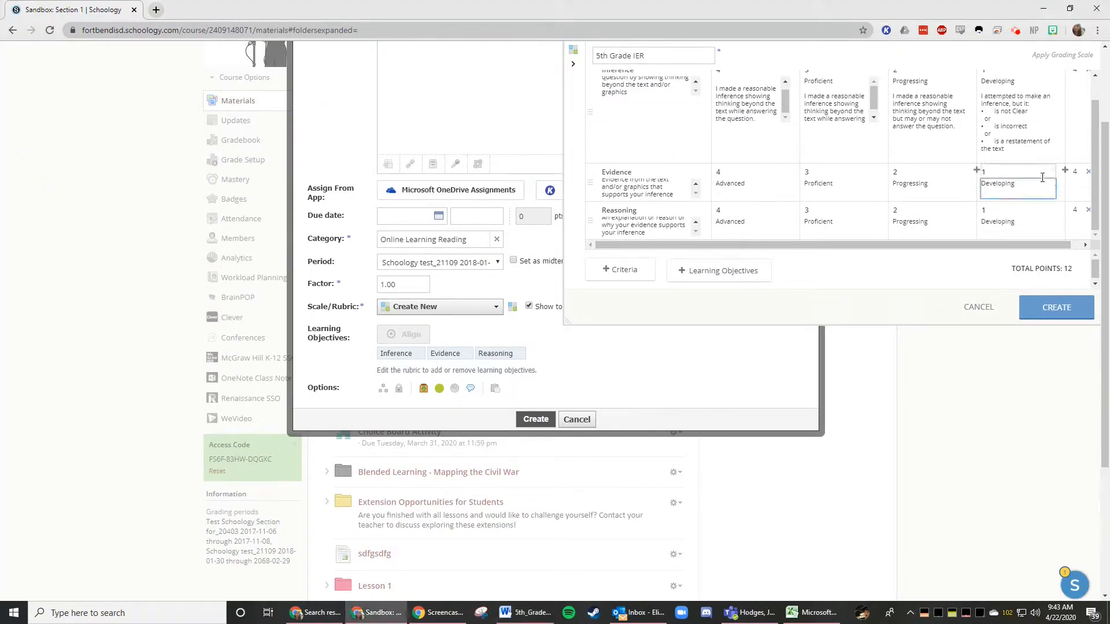
text(I gave no evidence from the text.)
click(951, 181)
key(ctrl+v)
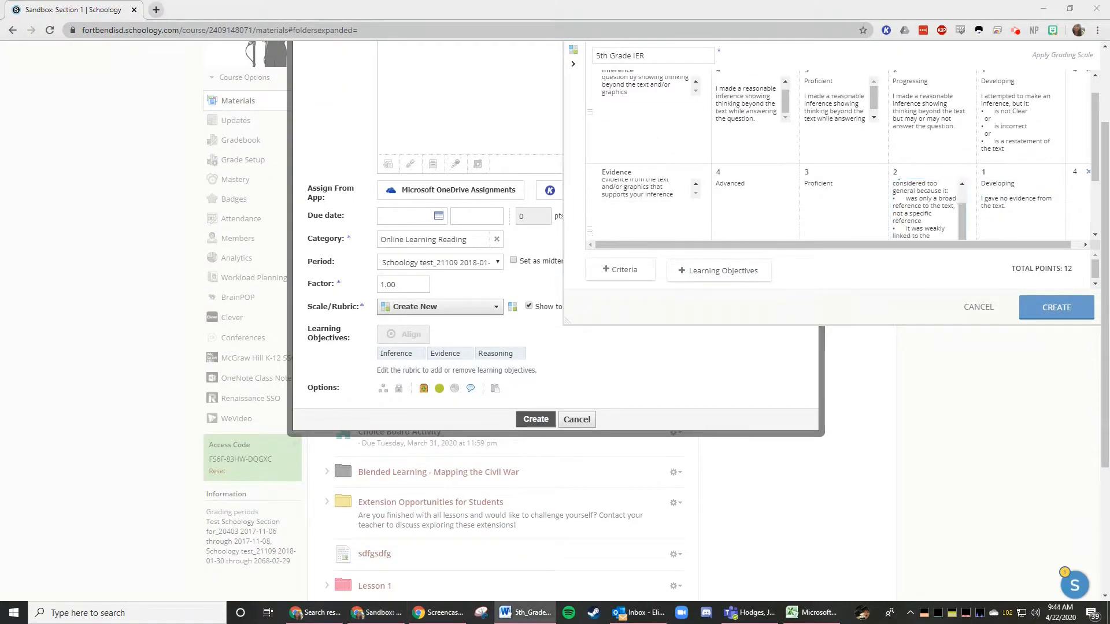
- Copy the Proficient and Advanced descriptors for Evidence from the Word rubric into the Evidence level 3 and 4 cells
click(847, 191)
key(ctrl+v)
click(767, 191)
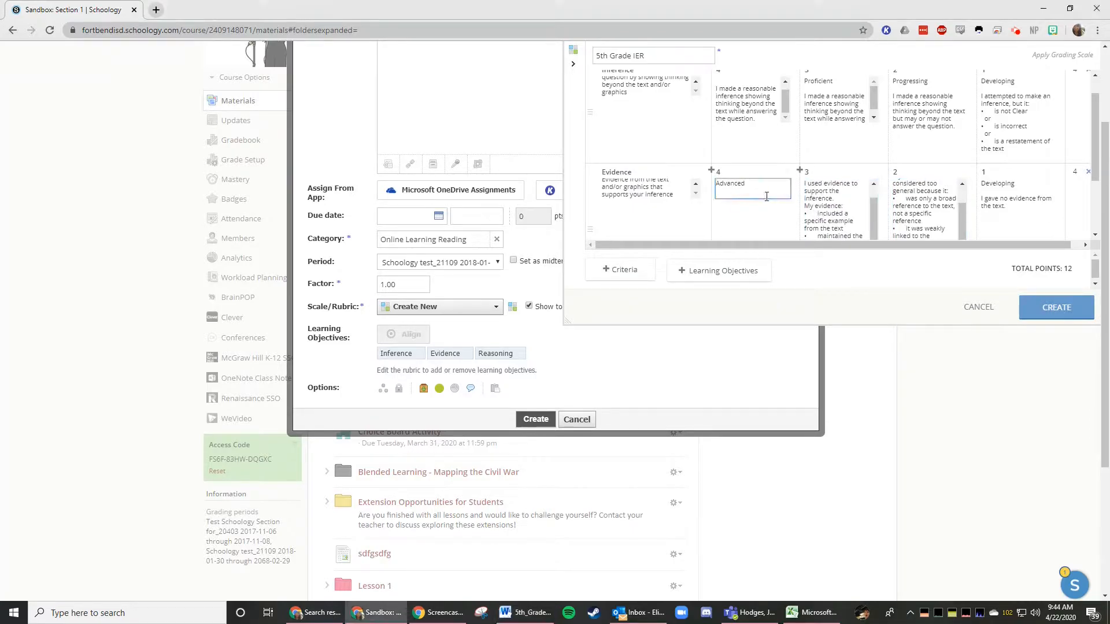
key(Return)
key(Return)
text(I used multiple pieces of evidence that connected several ideas in the text together. My evidence: •	included specific examples from the text •	maintained the meaning of the text •	was completely relevant to my inference statement)
- Copy the Developing and Progressing descriptors for Reasoning into the Reasoning level 1 and 2 cells, below their labels
scroll(768, 191, down, 2)
click(1039, 228)
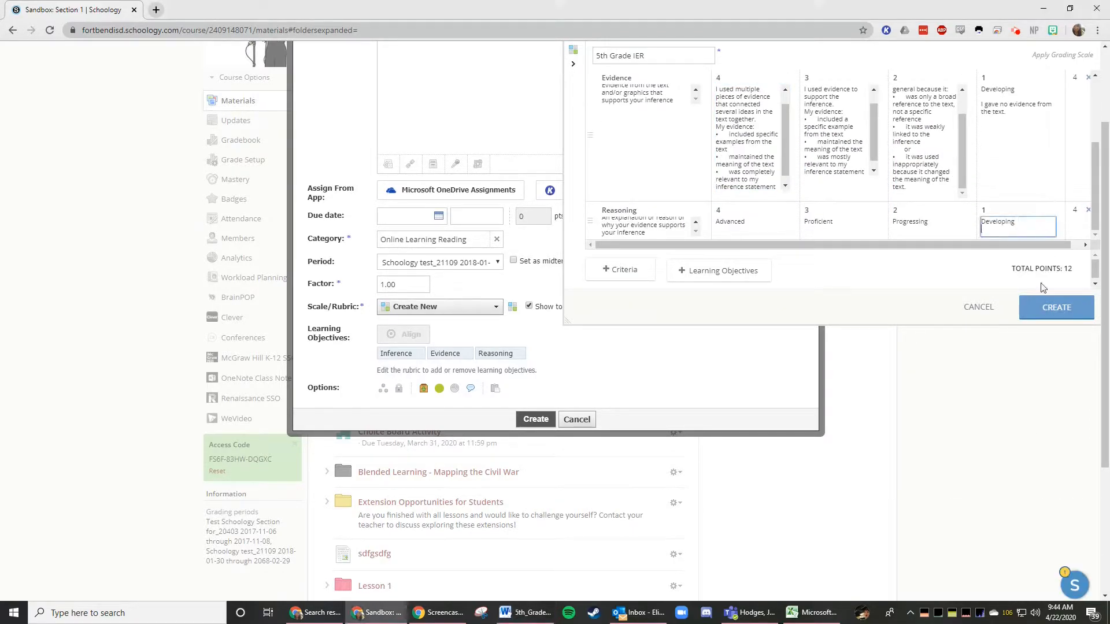
key(Return)
key(Return)
key(ctrl+v)
click(906, 217)
key(Return)
key(Return)
key(ctrl+v)
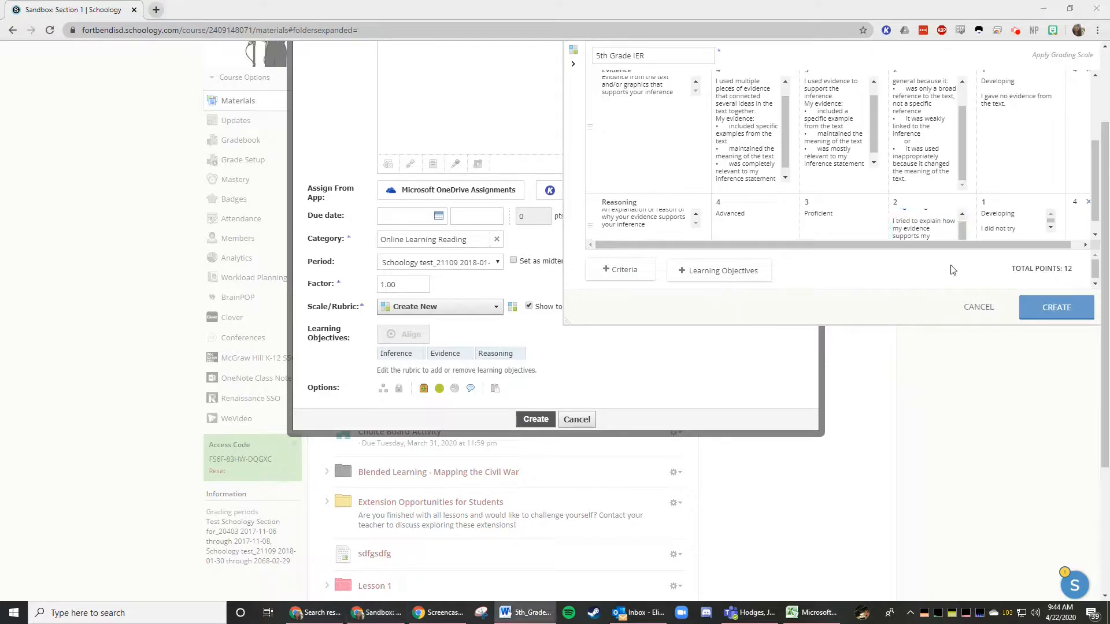
- Copy the Proficient and Advanced descriptors for Reasoning into the Reasoning level 3 and 4 cells, below their labels
click(841, 217)
key(Return)
key(Return)
key(ctrl+v)
click(768, 214)
key(Return)
key(Return)
key(ctrl+v)
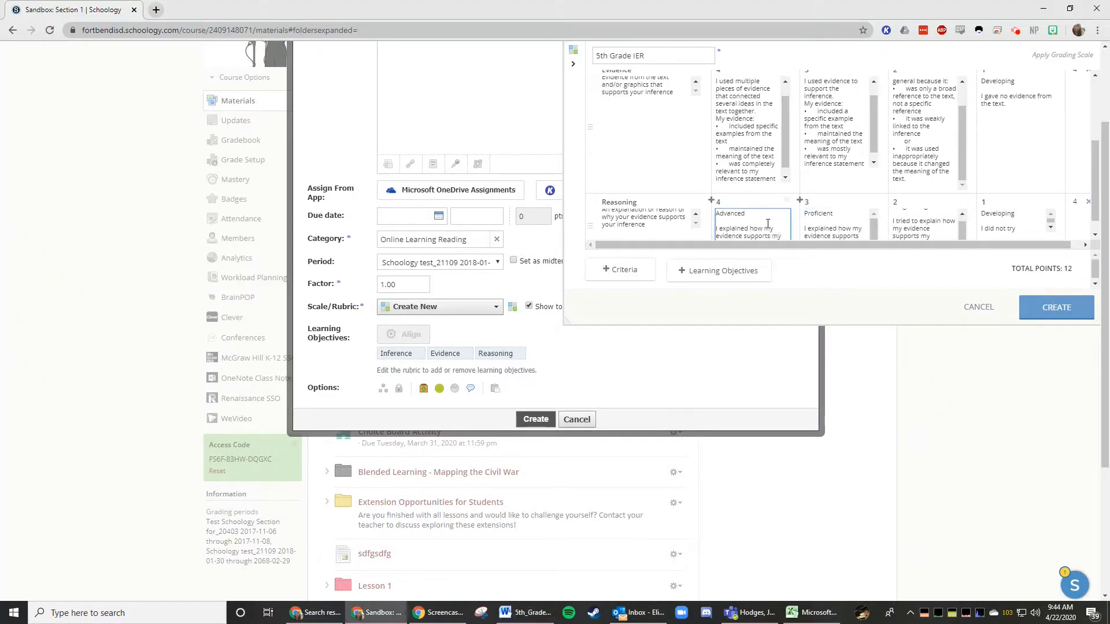
- Save the finished 5th Grade IER rubric and create the IER assignment with it
scroll(743, 286, up, 2)
scroll(667, 205, up, 3)
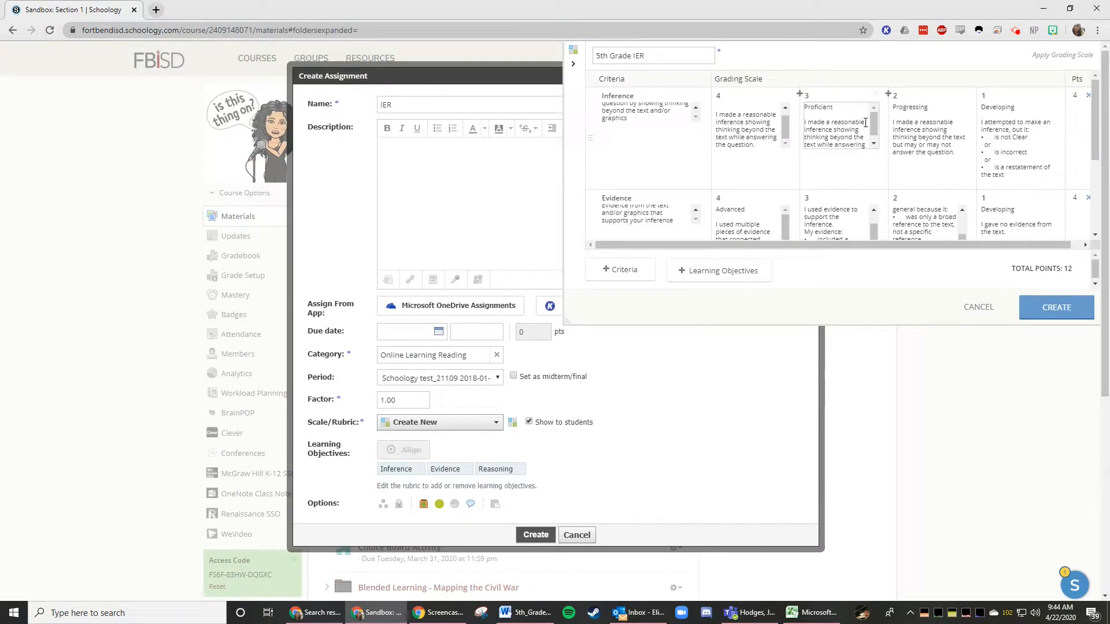
click(1038, 311)
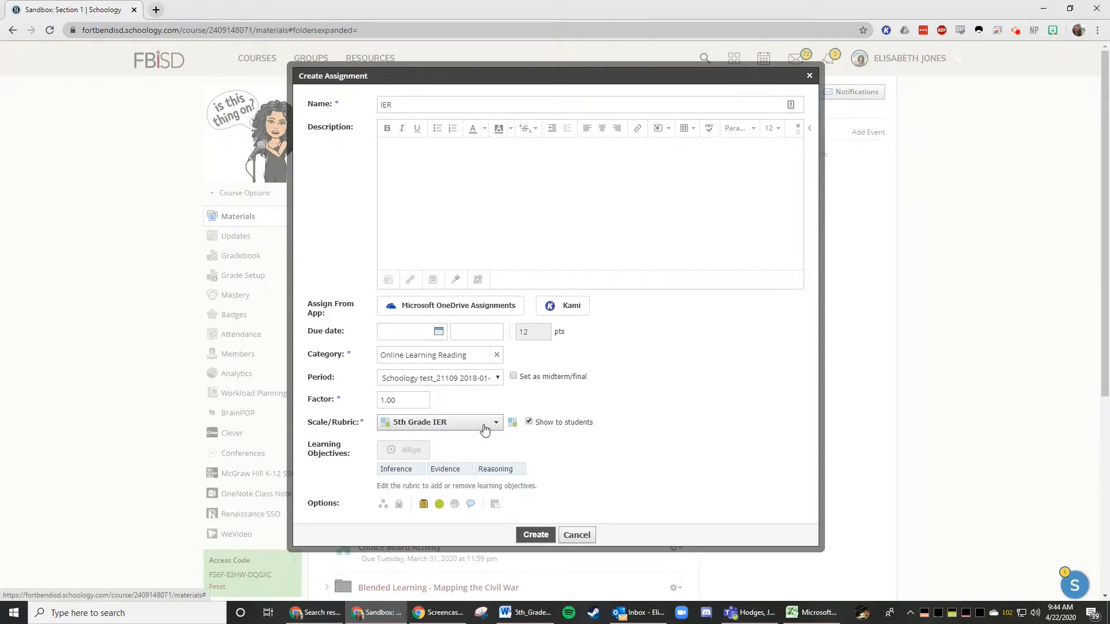
click(536, 534)
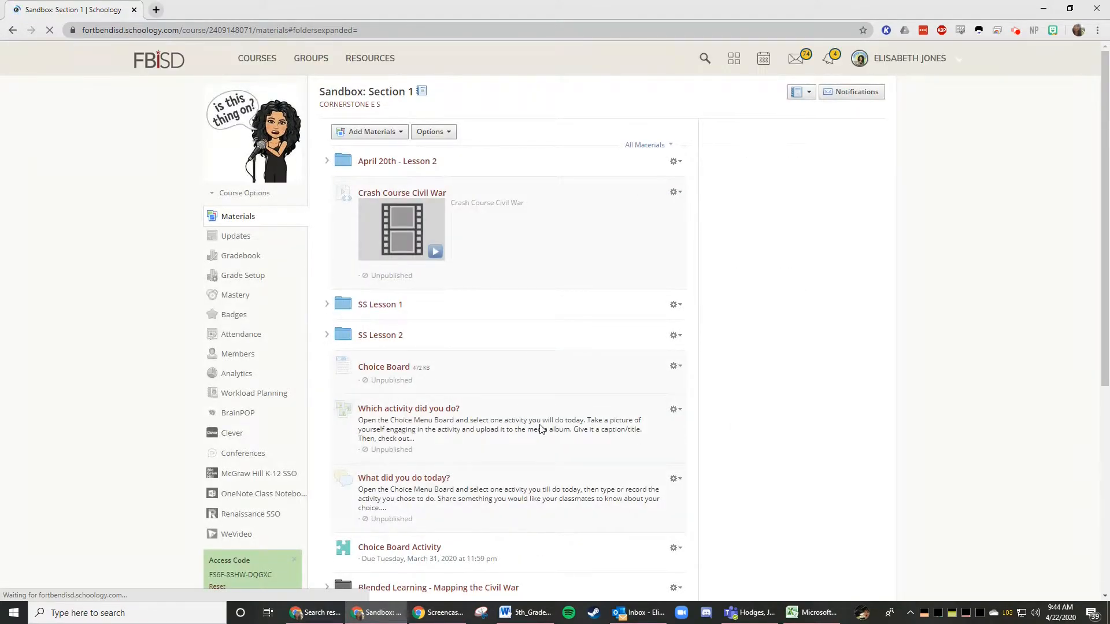
- Open the new IER assignment and review its rubric table
scroll(537, 425, down, 5)
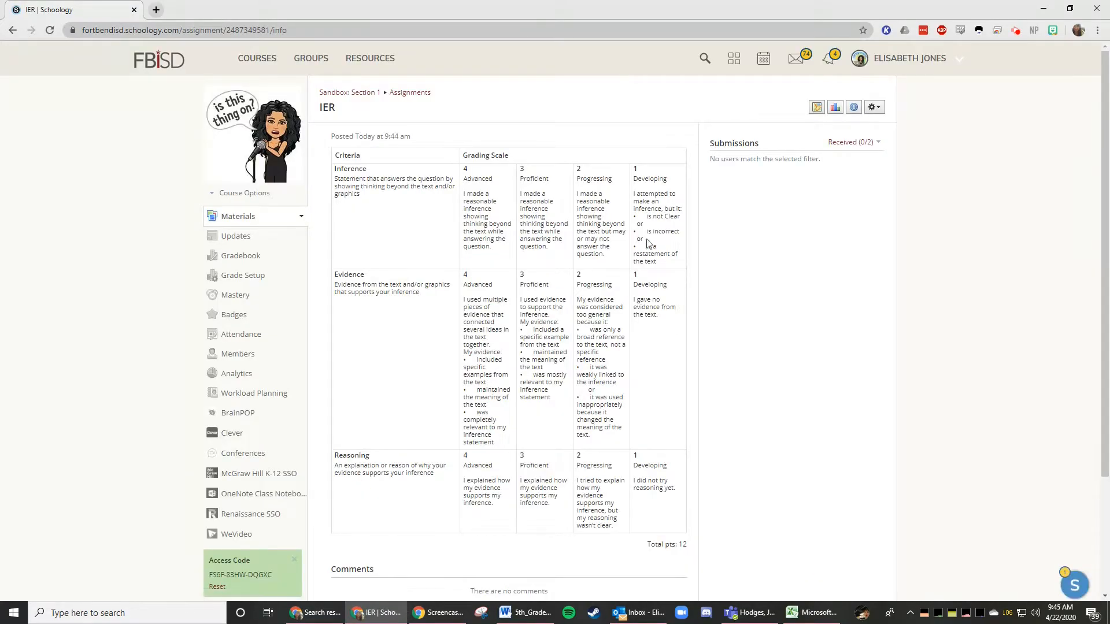
scroll(406, 275, down, 1)
scroll(398, 289, up, 1)
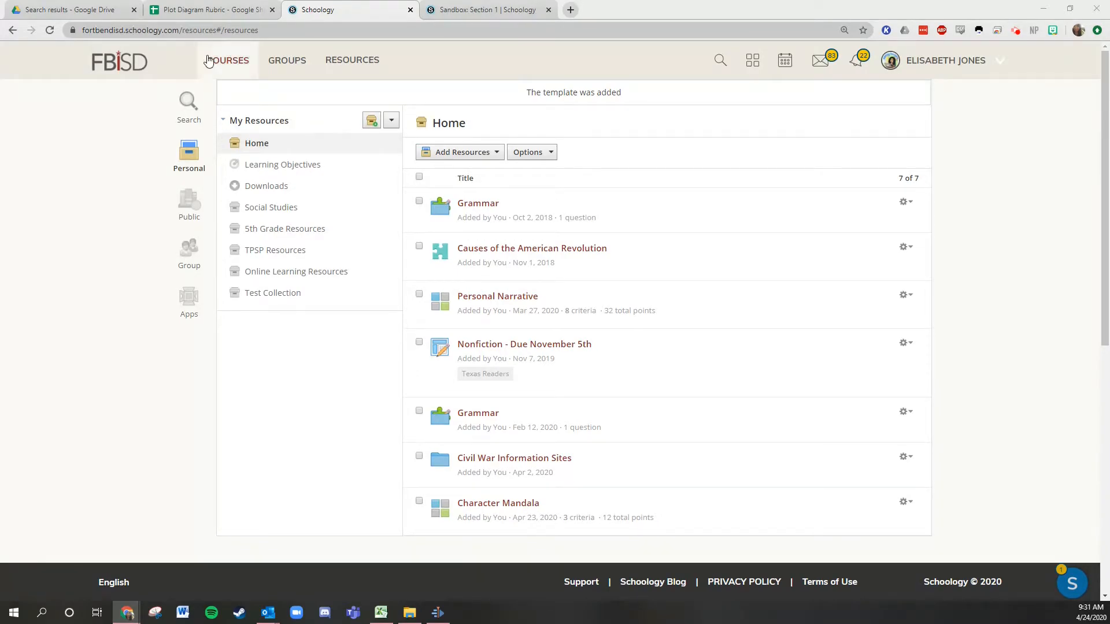
- Move the Plot Diagram Rubric sheet into its own window and start a new personal-resources rubric titled "Plot Diagram Rubric"
click(206, 10)
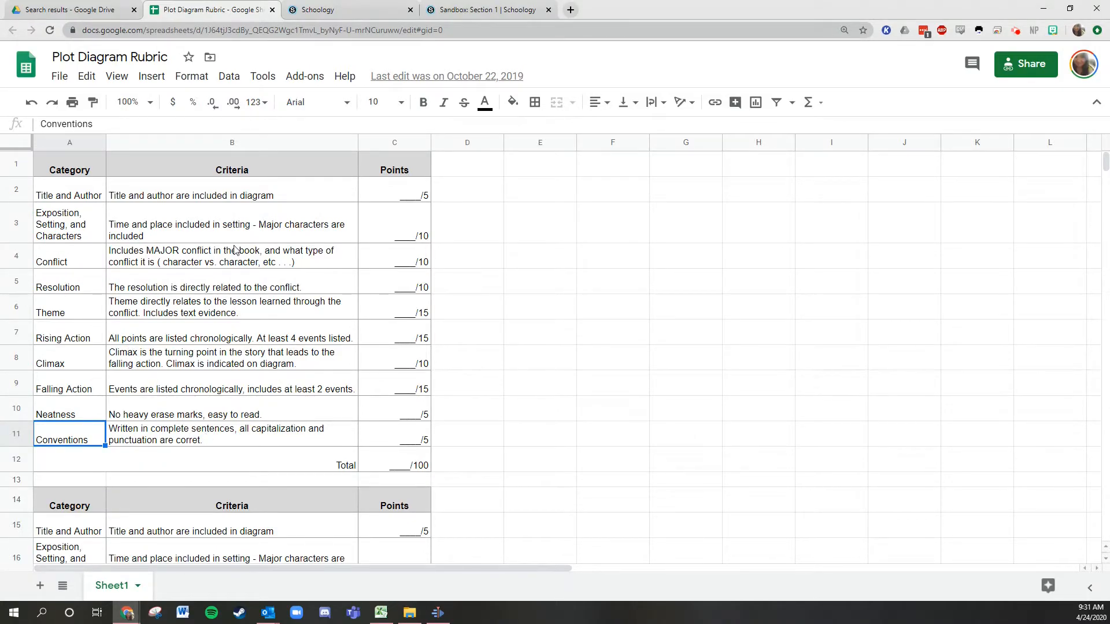
drag(225, 8, 0, 181)
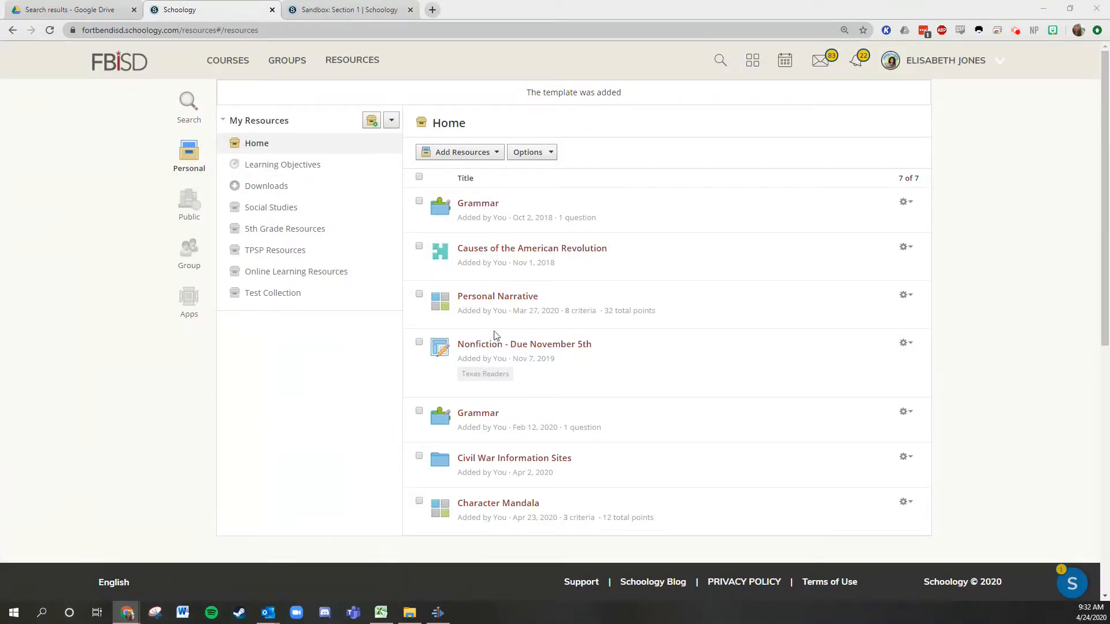
click(487, 156)
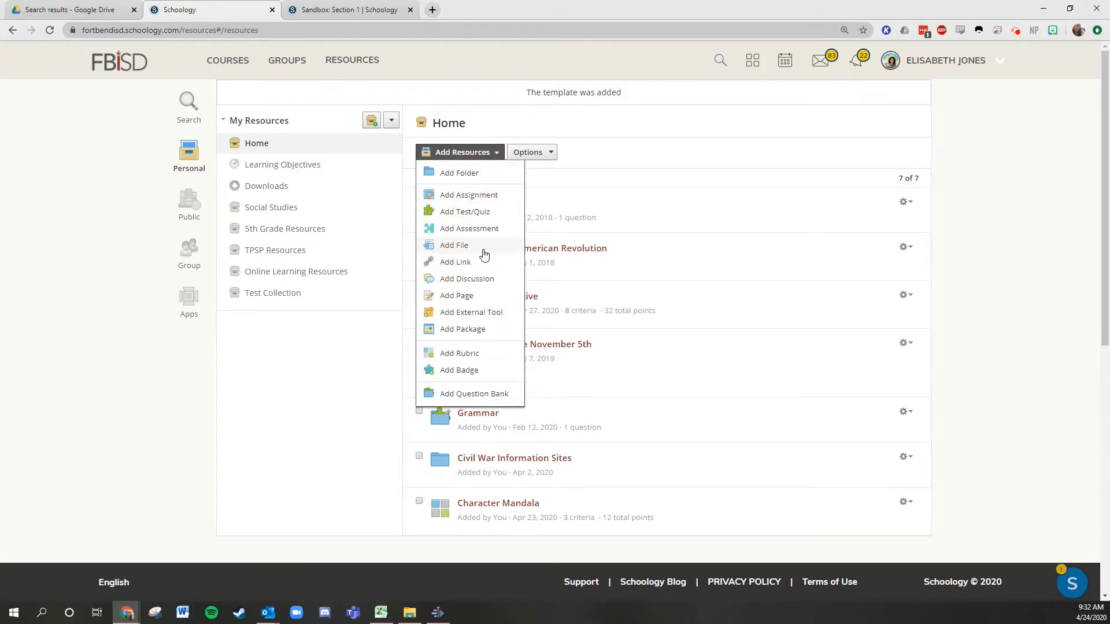
click(454, 356)
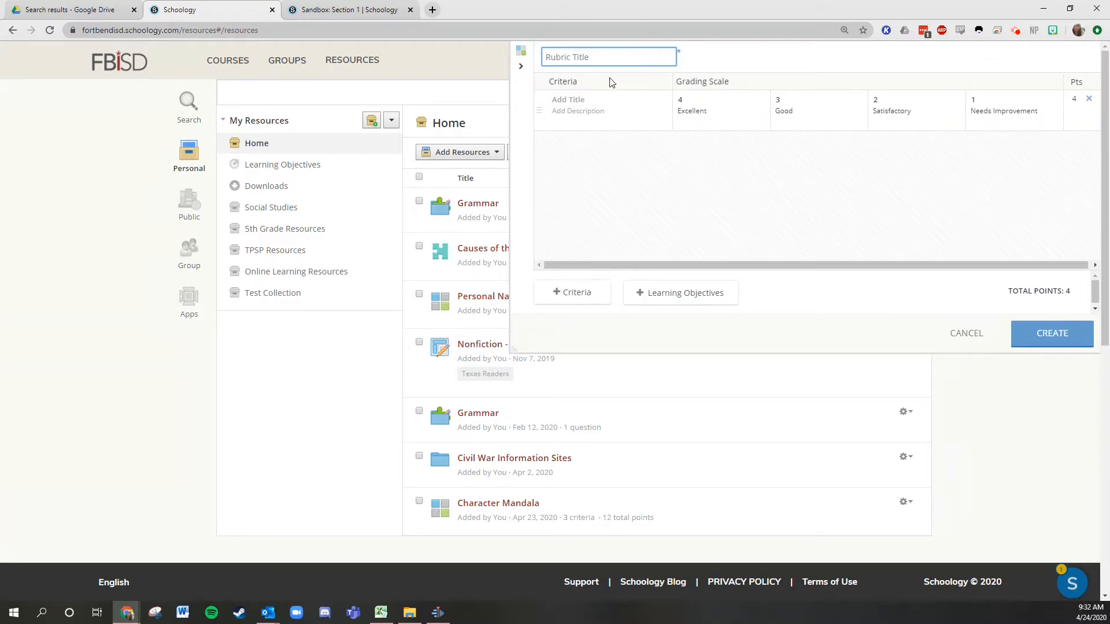
text(Plot Diagram Rubric)
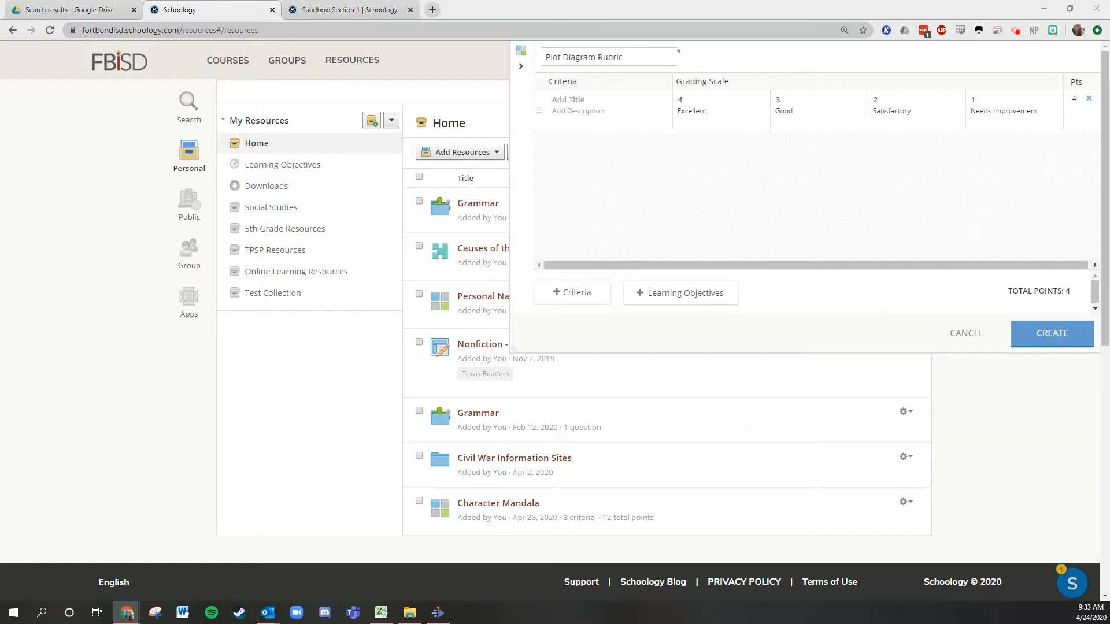
- Title the first criterion "Title and Author" with the description "Title and author are included in diagram"
click(632, 97)
text(Title and Author)
click(615, 115)
click(598, 113)
text(Title and author are included in diagram)
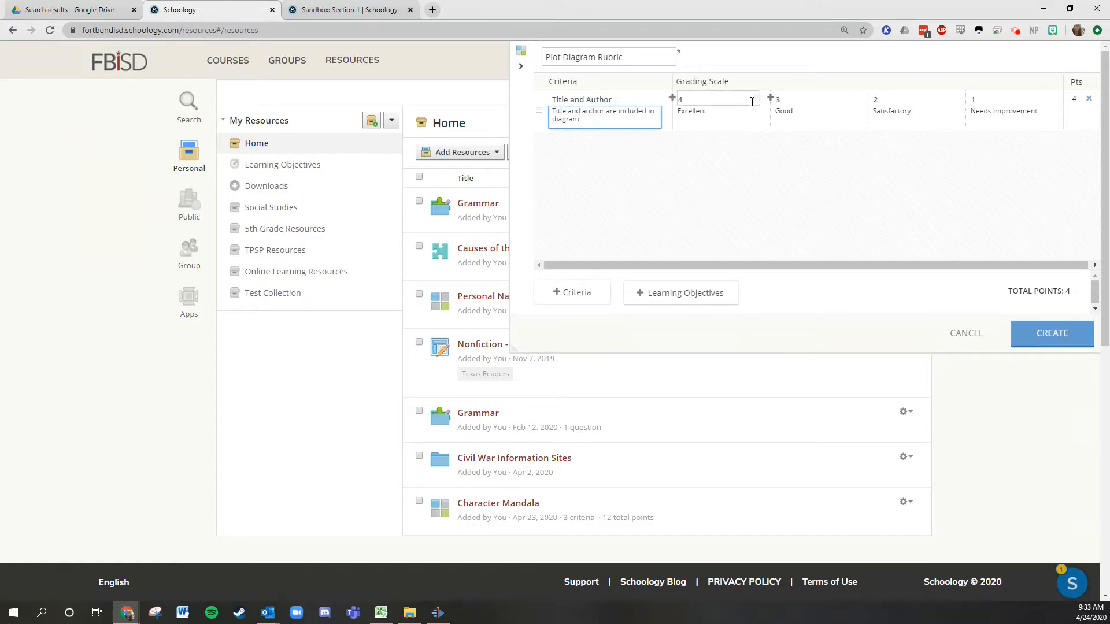
- Remove one level from the grading scale and set the highest level to 5 points, labelled "Met Expectations"
click(757, 98)
click(760, 97)
text(5)
key(Tab)
text(Met Expectations)
key(Tab)
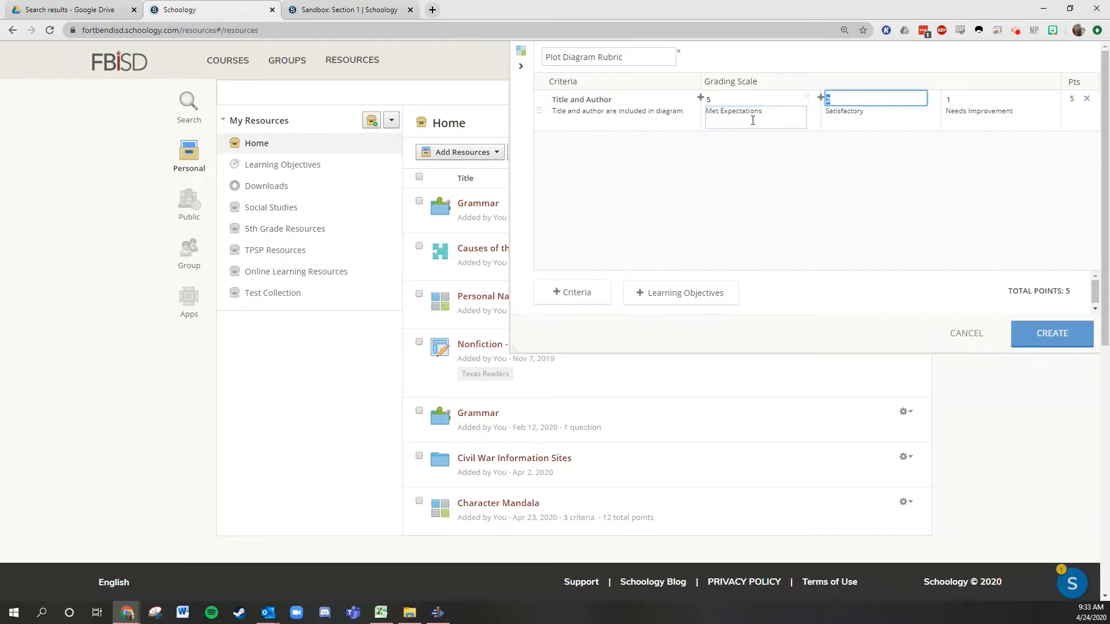
- Set the two lower levels to 1 point, "Did Not Meet Expectations", and 0 points, "Did Not Engage"
text(1)
click(959, 97)
text(0)
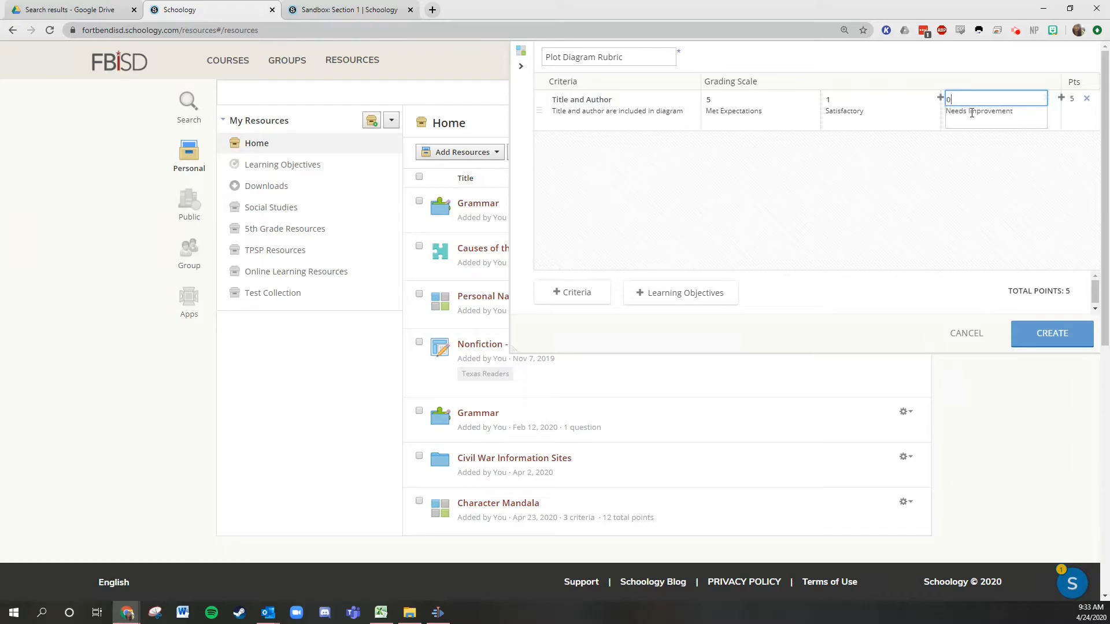
click(874, 111)
text(Did Not Meet Expectations)
key(Tab)
text(Du)
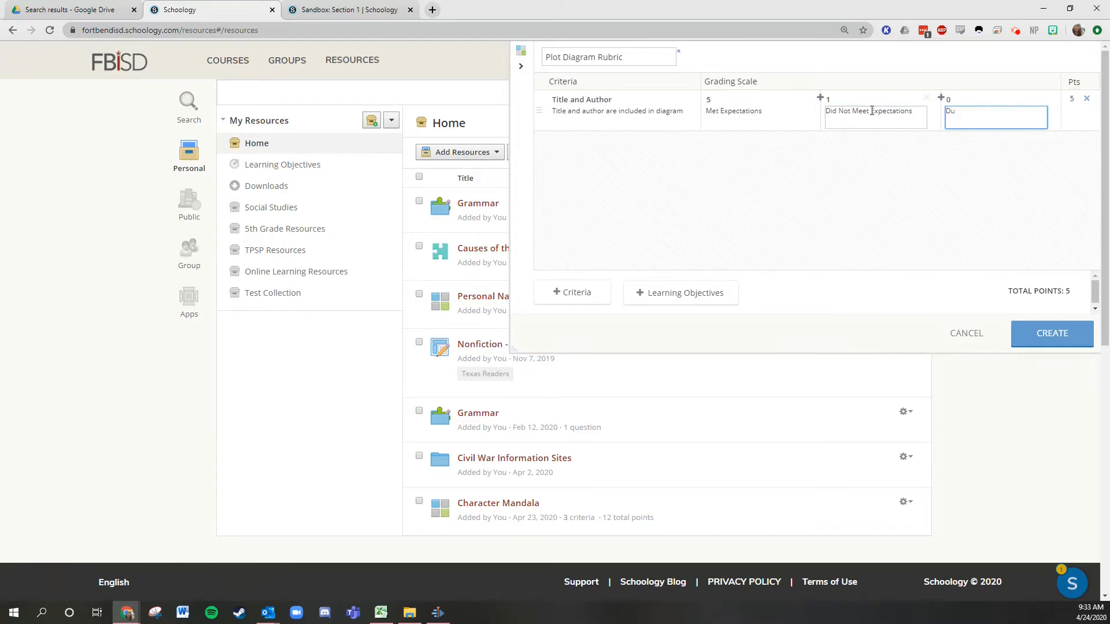
text(id Not Engage)
click(948, 201)
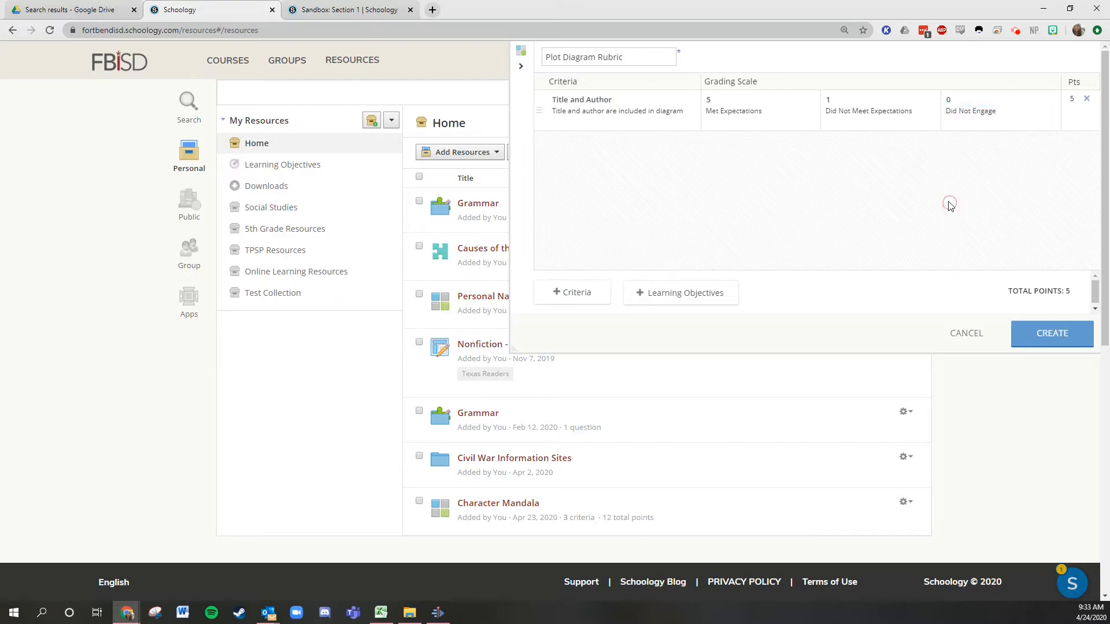
- Add ten more blank criteria rows to the rubric
click(599, 300)
double_click(584, 304)
double_click(584, 304)
double_click(583, 305)
double_click(583, 304)
double_click(582, 304)
- Fill the second criterion as "Exposition, Setting, and Characters", described "Time and place included in setting - Major characters are included", worth 10 points
click(608, 183)
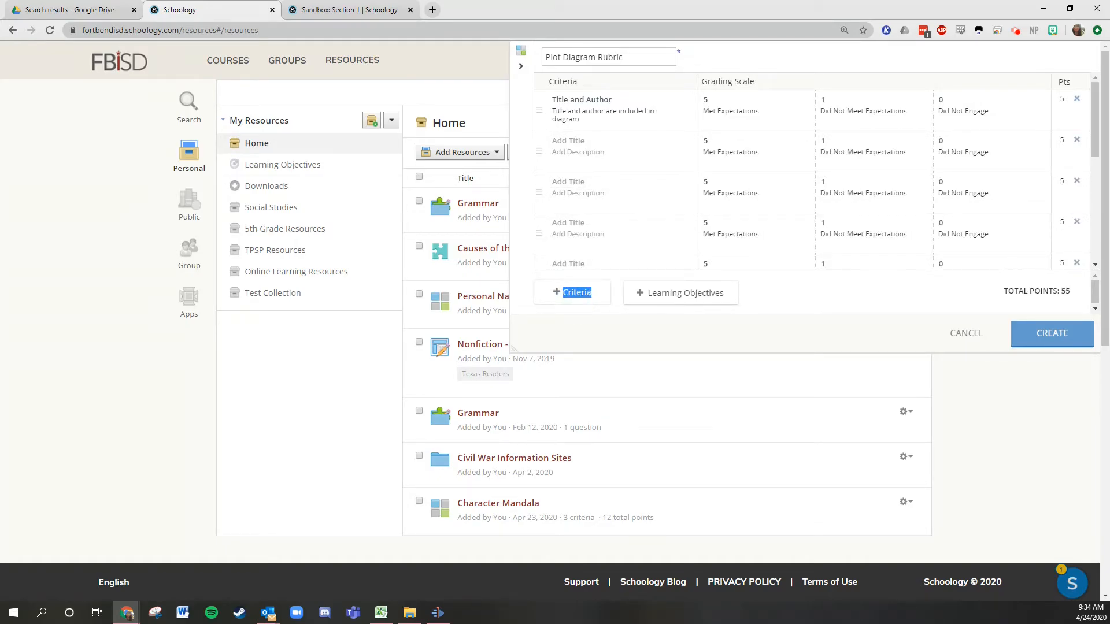
text(Exposition, Setting, and Characters)
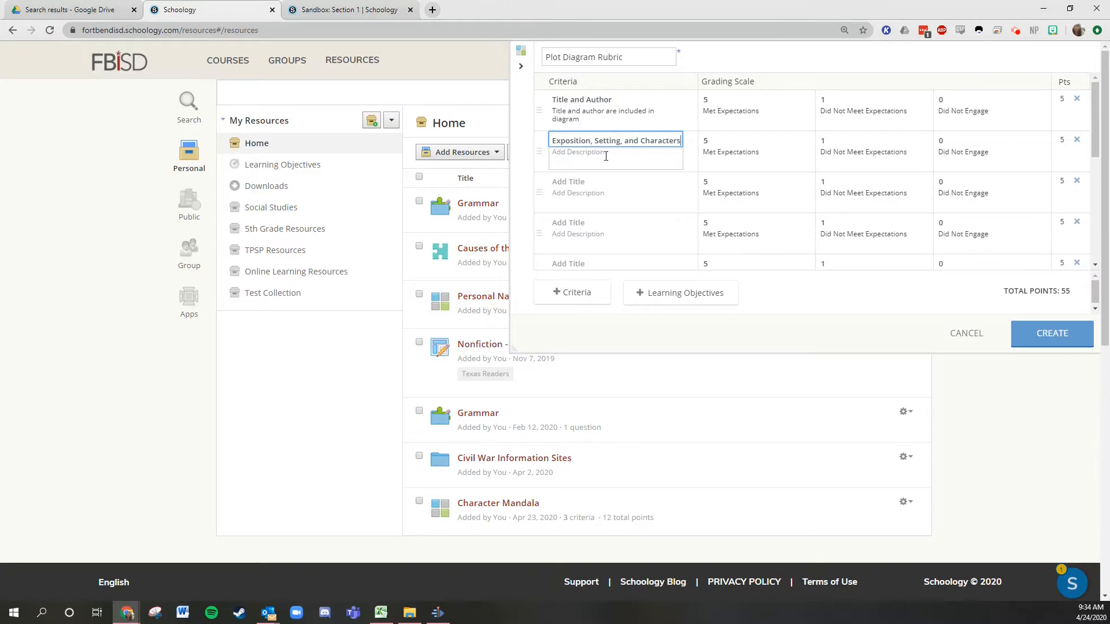
click(623, 159)
text(Time and place included in setting - Major characters are included)
click(701, 138)
text(10)
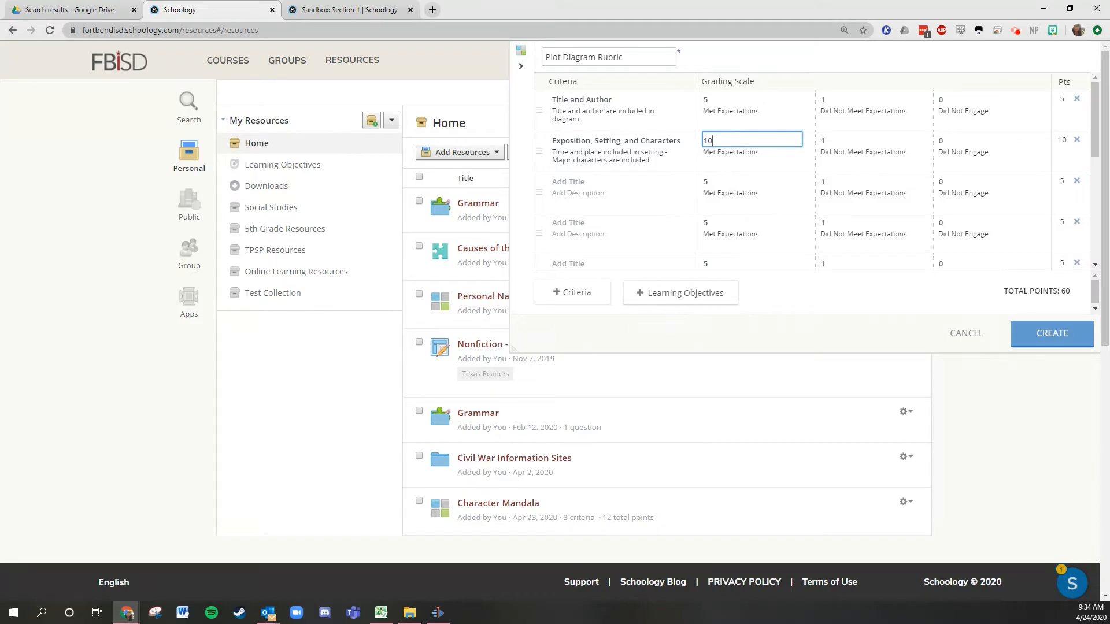
- Fill the third criterion as "Conflict" with the sheet's MAJOR conflict description and set its top level to 10 points
click(575, 182)
text(Conflict)
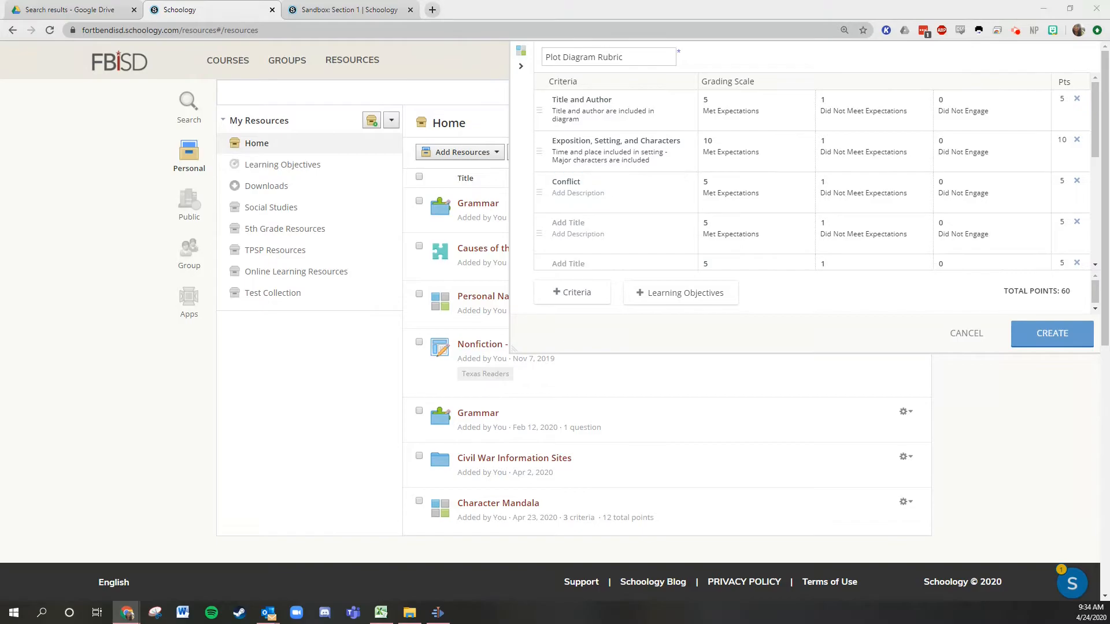
click(642, 199)
key(ctrl+v)
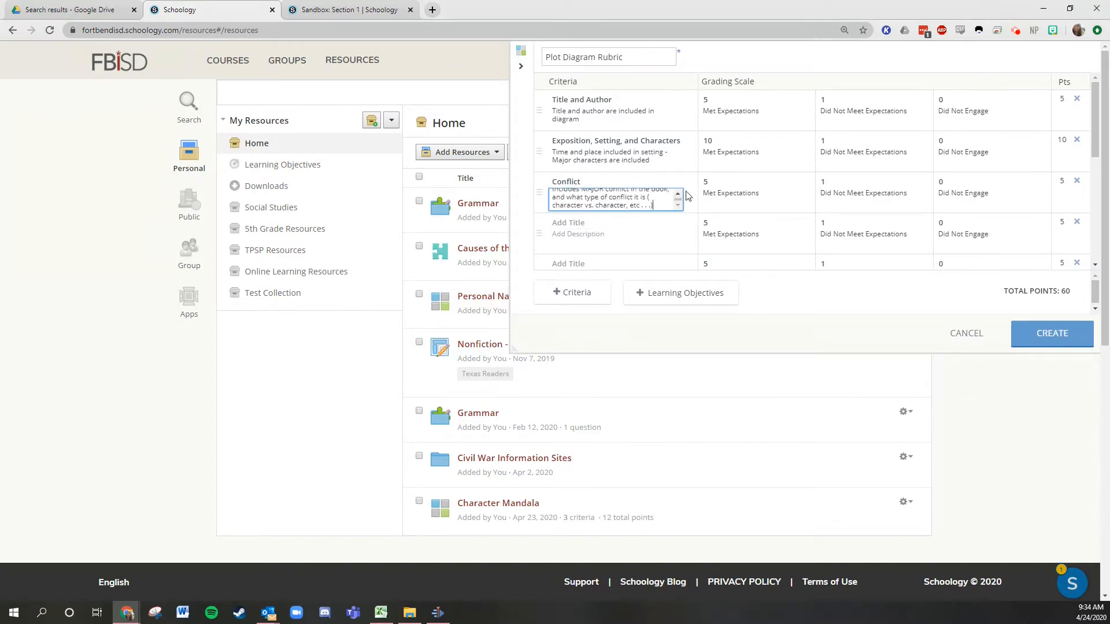
click(704, 184)
text(10)
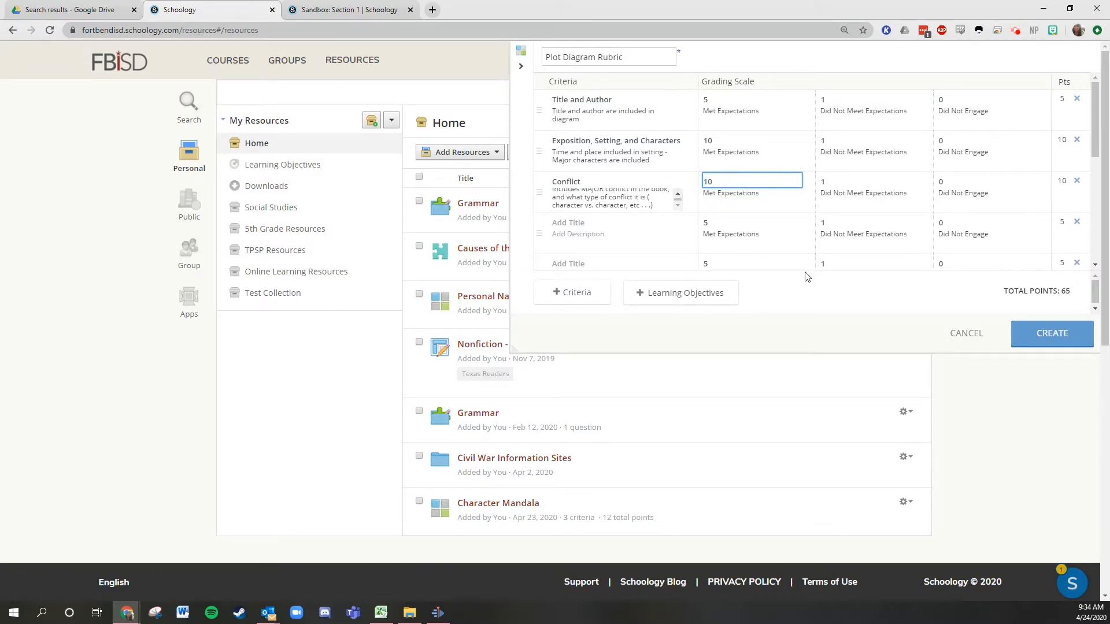
- Fill the fourth criterion as "Resolution", described "The resolution is directly related to the conflict.", with a top level of 10 points
scroll(808, 239, down, 1)
scroll(809, 239, down, 2)
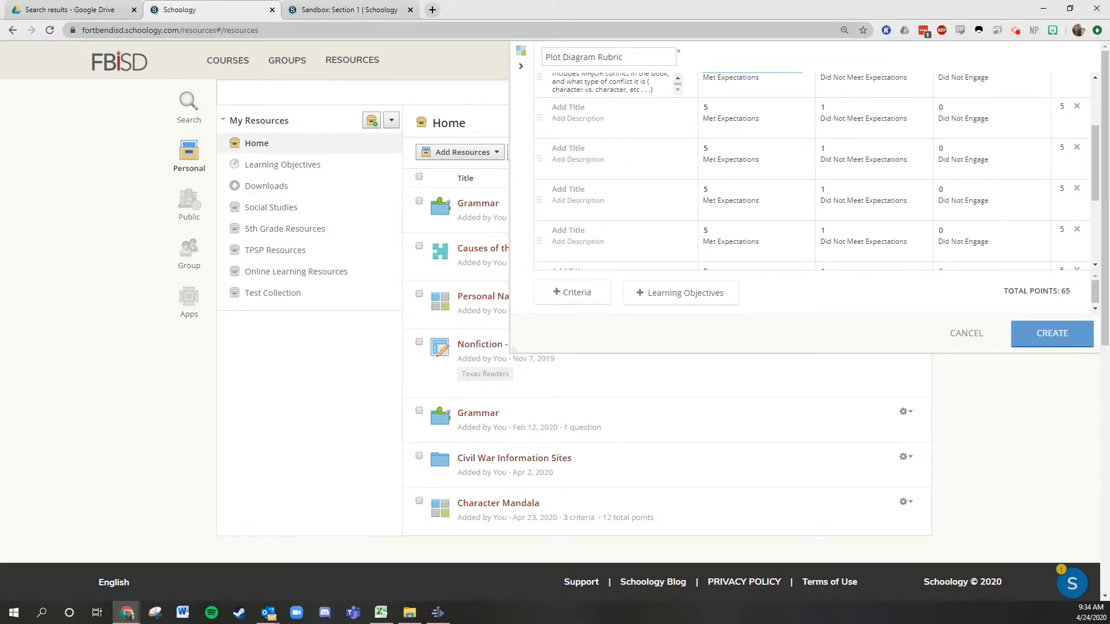
click(570, 108)
text(Resolution)
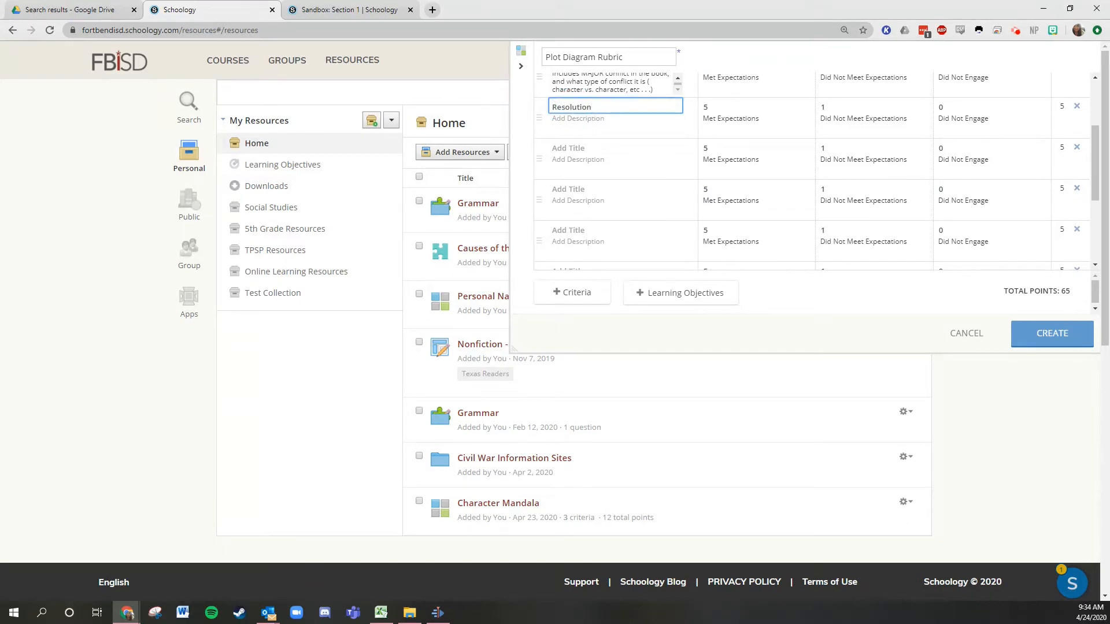
click(578, 119)
text(The resolution is directly related to the conflict.)
click(745, 107)
text(10)
- Fill the fifth criterion as "Theme", described "Theme directly relates to the lesson learned through the conflict. Includes text evidence.", worth 15 points
click(600, 148)
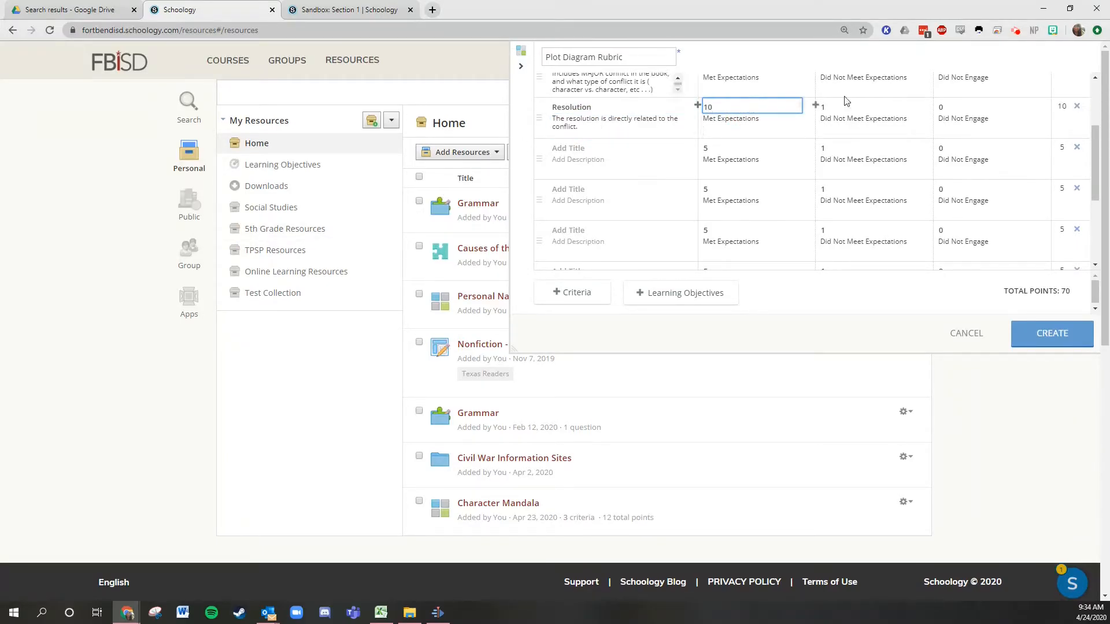
text(Theme)
click(579, 160)
text(Theme directly relates to the lesson learned through the conflict. Includes text evidence.)
click(706, 148)
text(15)
- Fill the sixth criterion as "Rising Action", described "All points are listed chronologically. At least 4 events listed.", worth 15 points
click(568, 189)
text(Rising Action)
click(578, 201)
text(All points are listed chronologically. At least 4 events listed.)
click(706, 189)
text(15)
- Fill the seventh criterion as "Climax" with the sheet's turning-point description and set its top level to 10 points
click(578, 230)
text(Climax)
click(578, 241)
text(Climax is the turning point in the story that leads to the falling action. Climax is indicated on diagram.)
click(706, 230)
text(10)
- Fill the eighth criterion as "Falling Action", described "Events are listed chronologically, includes at least 2 events.", worth 15 points
scroll(707, 230, down, 2)
click(584, 155)
text(Falling Action)
click(578, 167)
text(Events are listed chronologically, includes at least 2 events.)
click(706, 155)
text(15)
- Delete one surplus blank criterion below Falling Action
click(595, 196)
text(Neatness)
click(1076, 196)
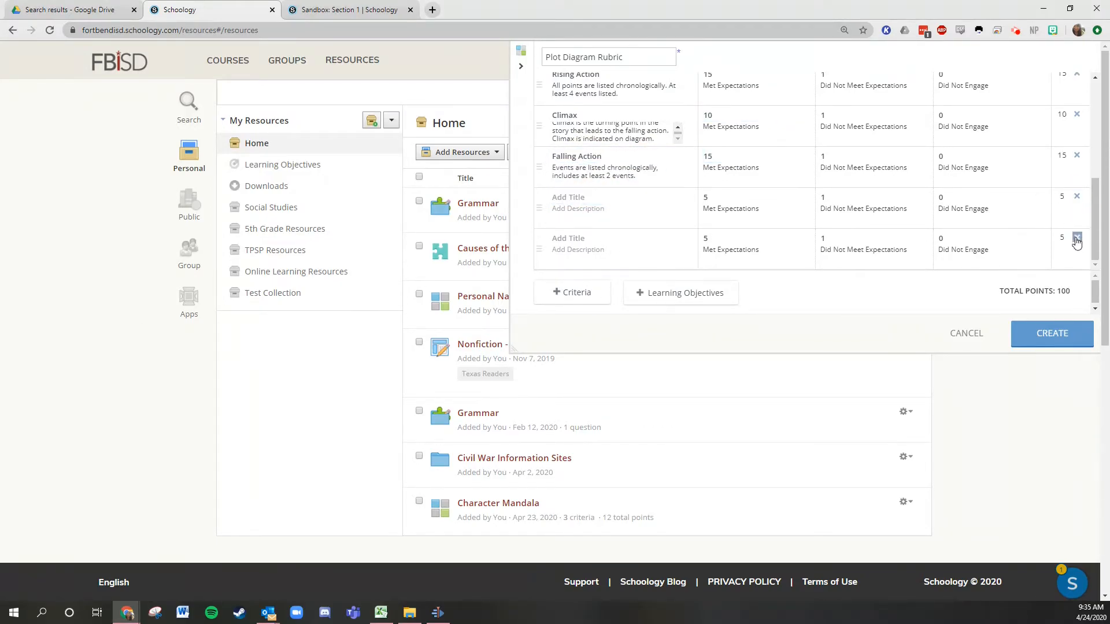
- Delete the surplus blank criterion and fill the remaining one as "Conventions", described "Written in complete sentences, all capitalization and punctuation are corret."
click(1077, 238)
click(578, 238)
text(Conventions)
click(578, 249)
text(Written in complete sentences, all capitalization and punctuation are corret.)
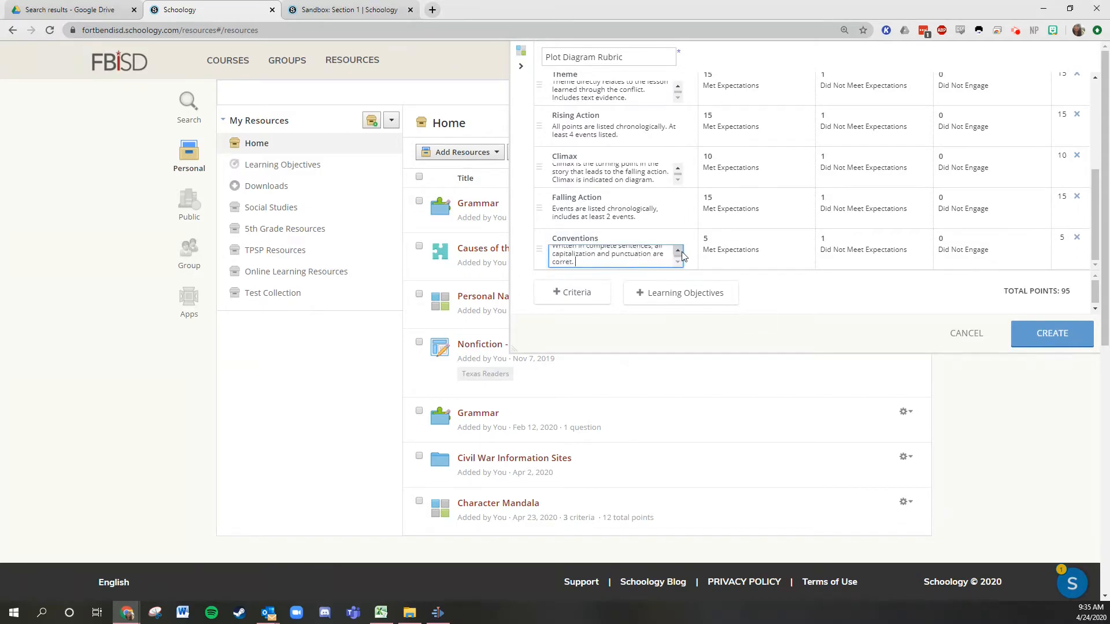
- Set the Climax criterion's top level to 15 points and review the whole rubric and its point total
double_click(707, 156)
text(15)
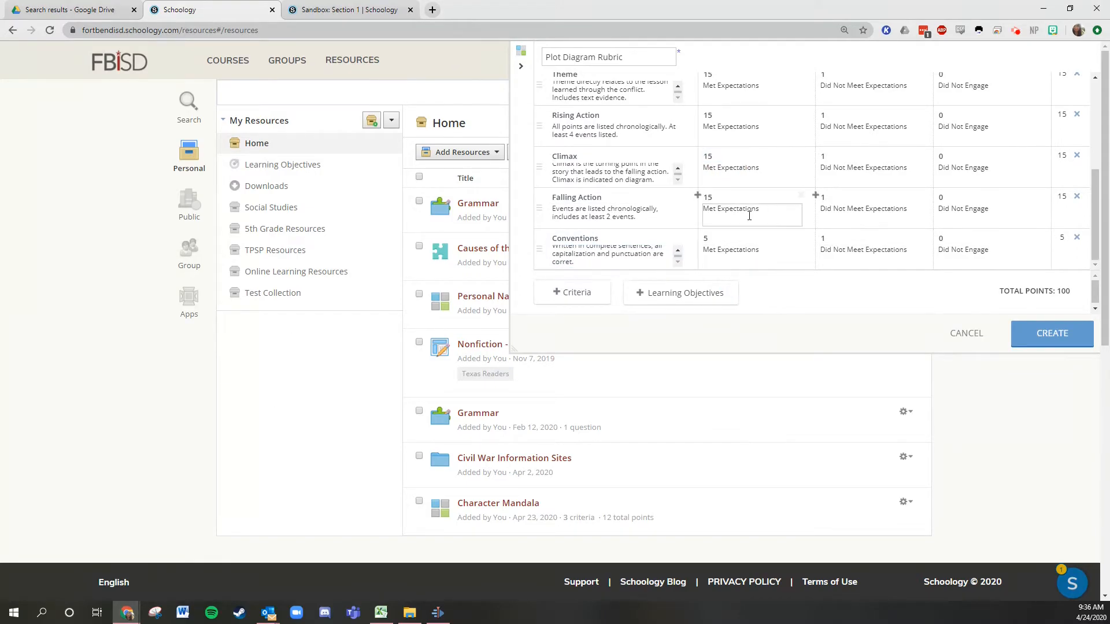
scroll(749, 215, up, 2)
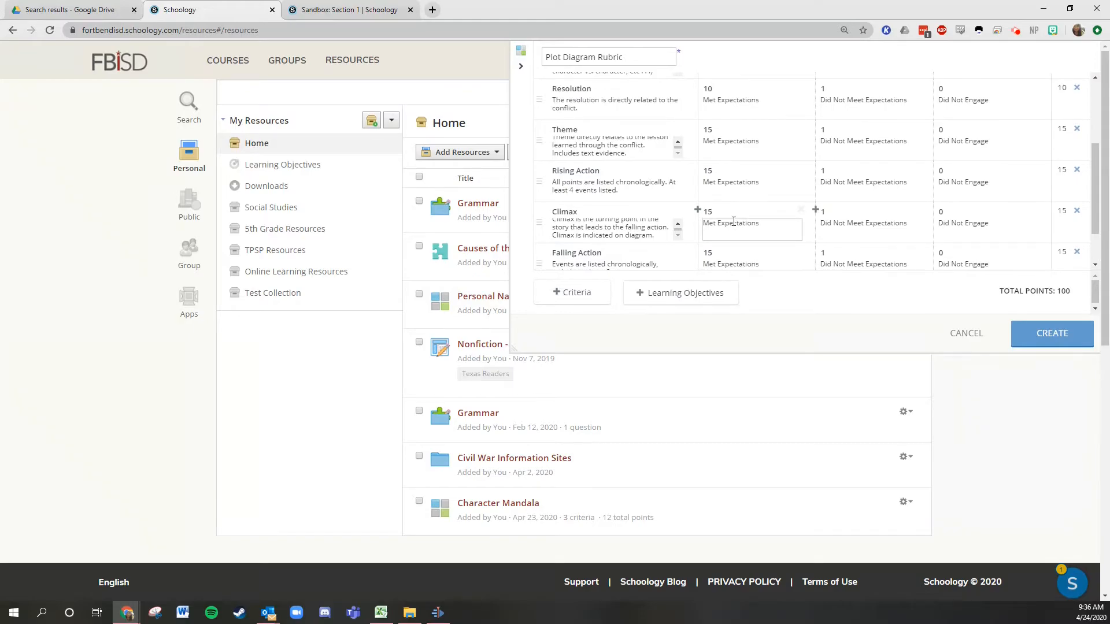
scroll(733, 221, up, 5)
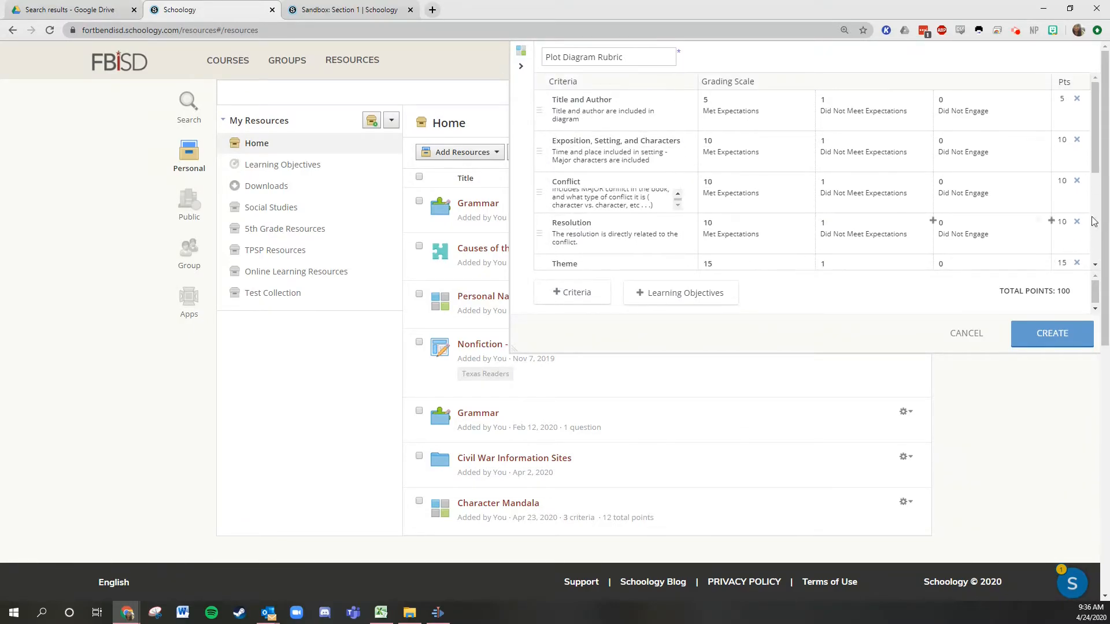
drag(1075, 291, 1008, 297)
click(1008, 297)
scroll(745, 211, down, 3)
scroll(746, 226, down, 1)
scroll(745, 220, up, 4)
- Browse the learning objectives to the Texas Essential Knowledge and Skills for English Language Arts and Reading (2017), Grade 5
click(727, 295)
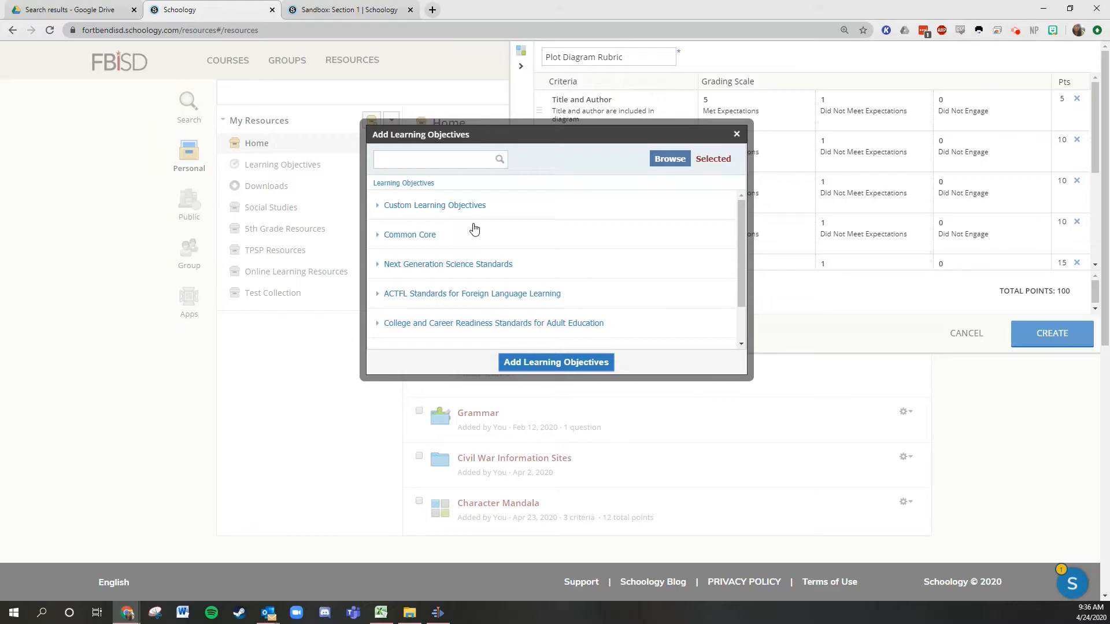
scroll(474, 229, down, 2)
scroll(474, 230, down, 1)
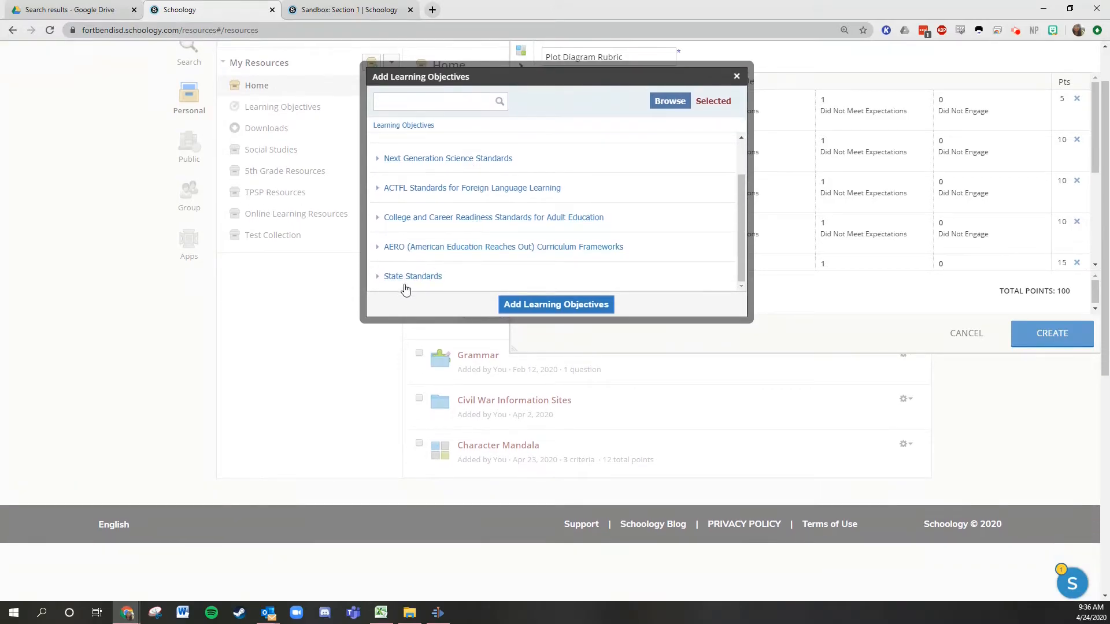
click(380, 281)
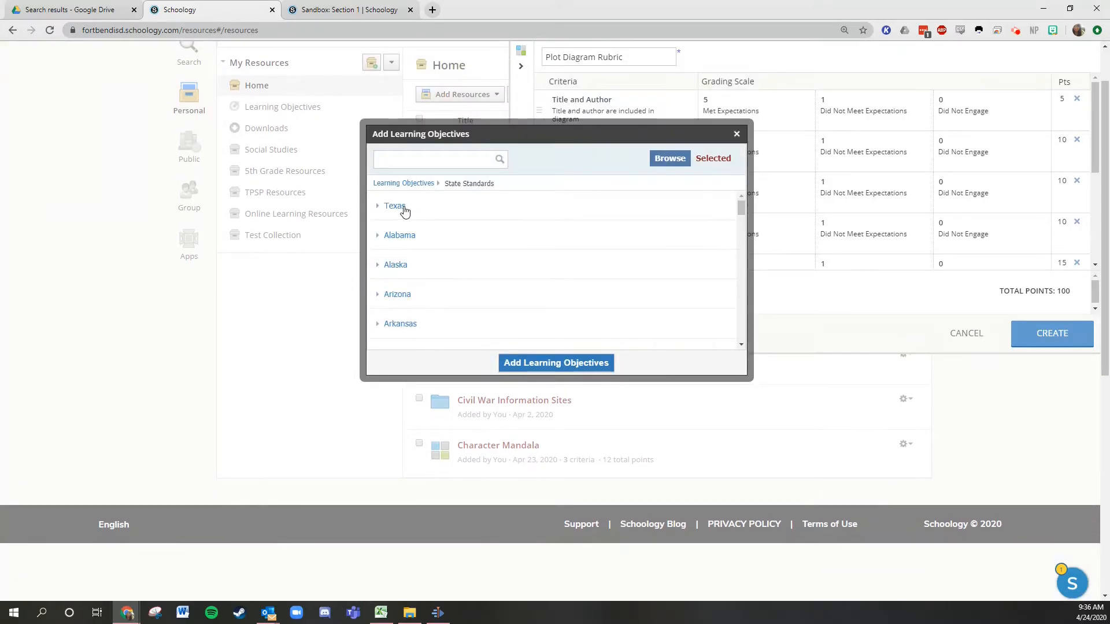
click(405, 209)
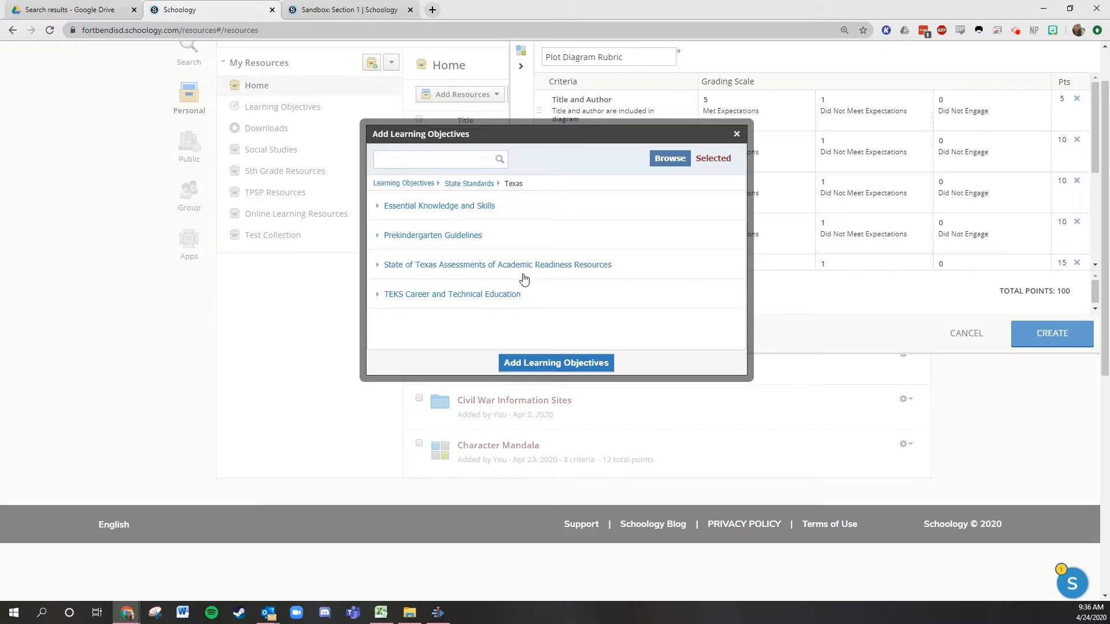
click(453, 208)
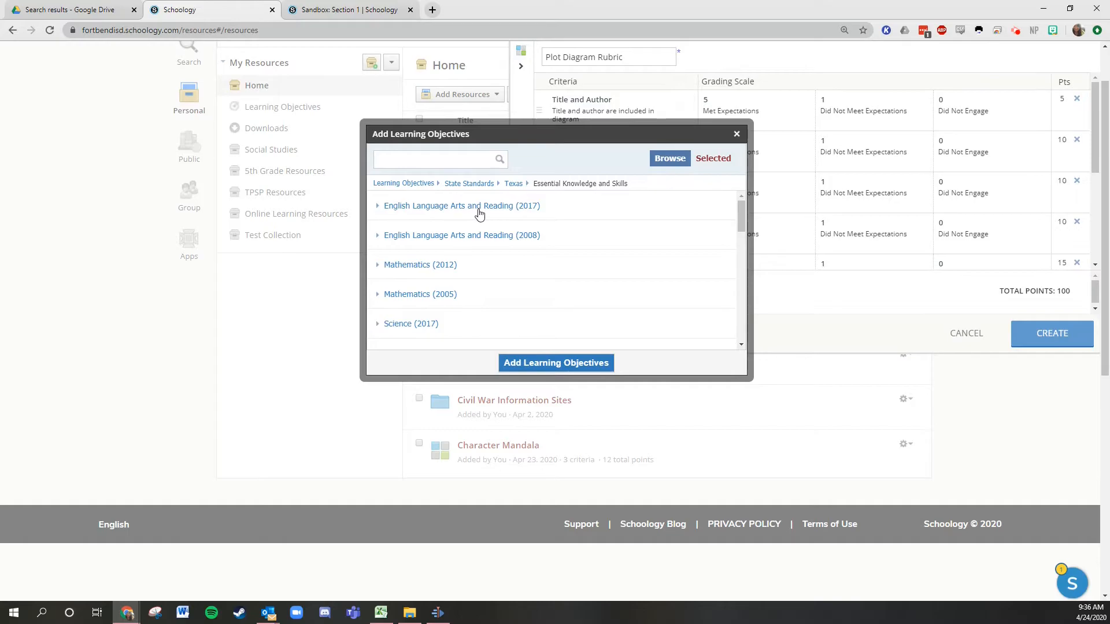
click(479, 214)
scroll(480, 243, down, 2)
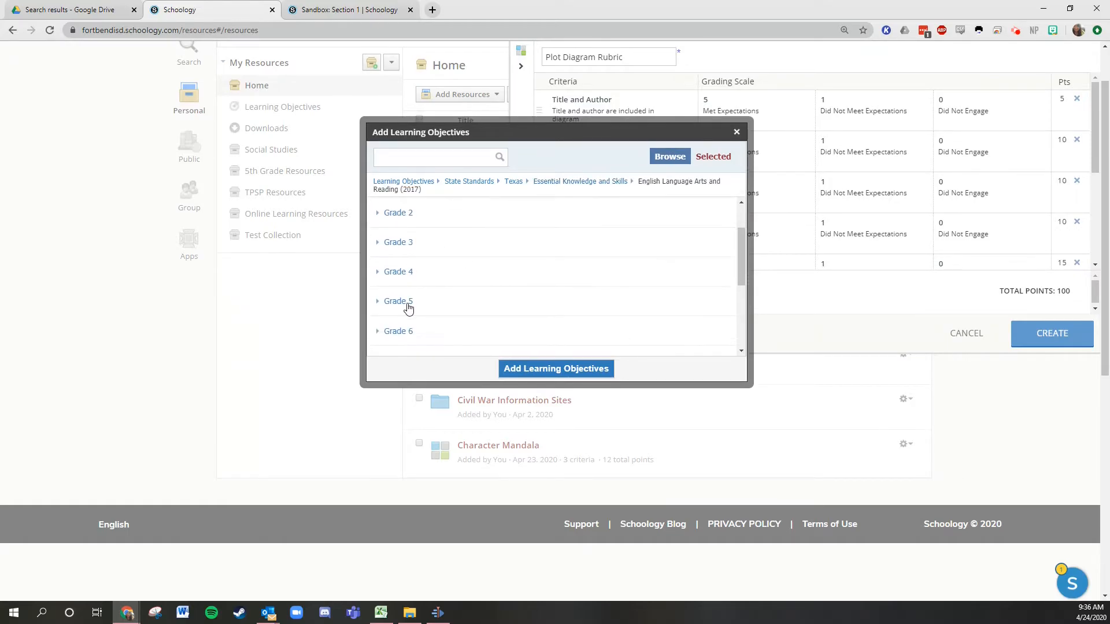
click(398, 302)
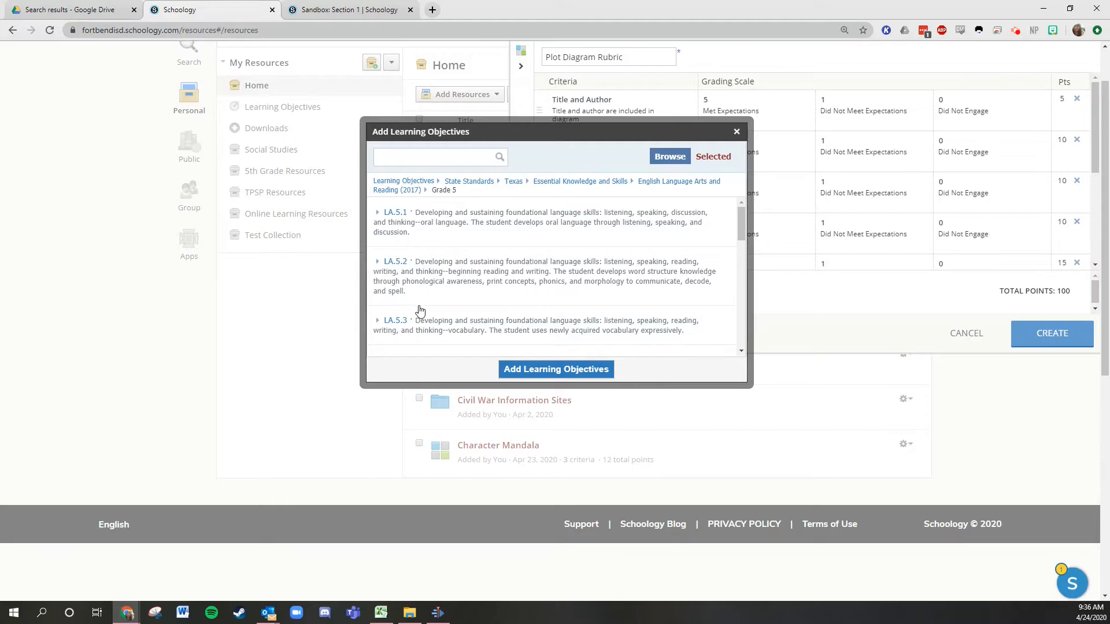
- Add the Grade 5 learning objective LA.5.8.C on analyzing plot elements to the rubric
scroll(463, 250, down, 3)
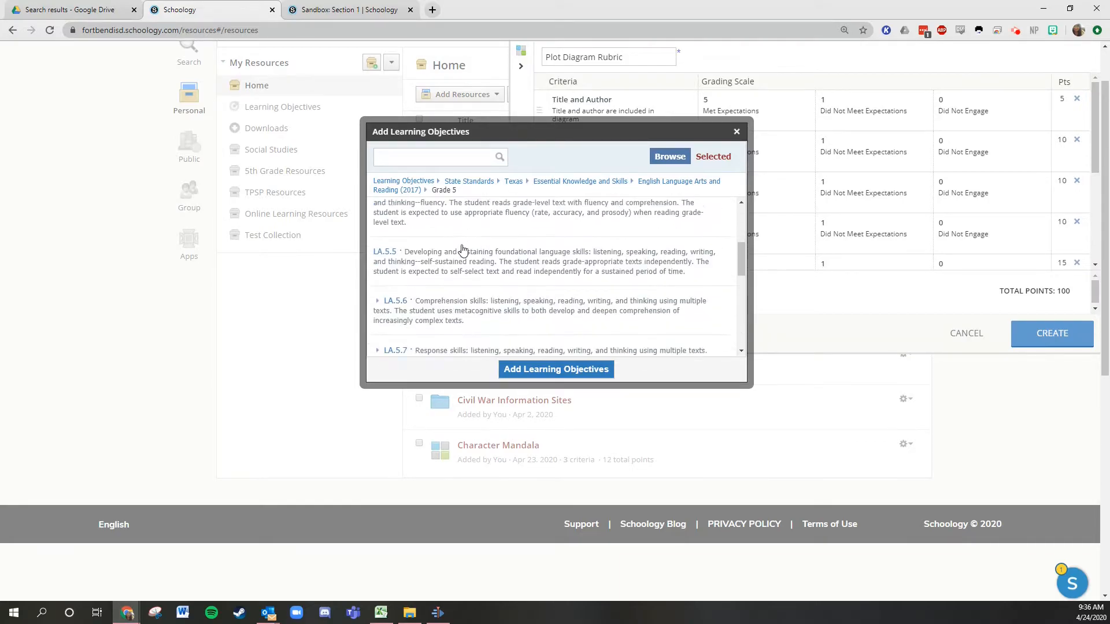
scroll(463, 250, down, 2)
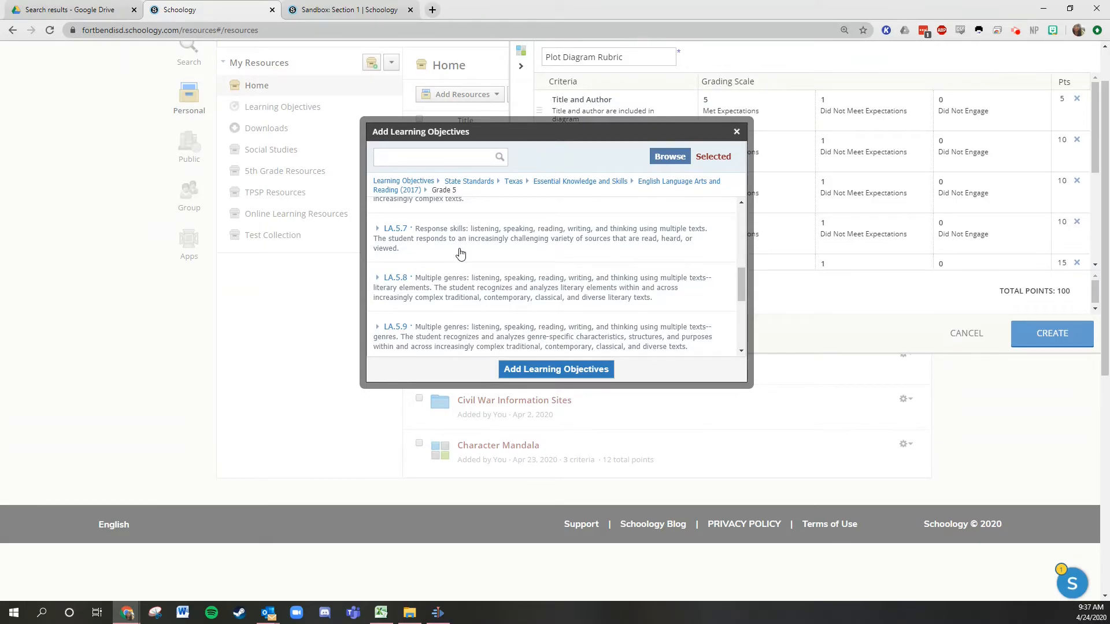
scroll(461, 252, down, 5)
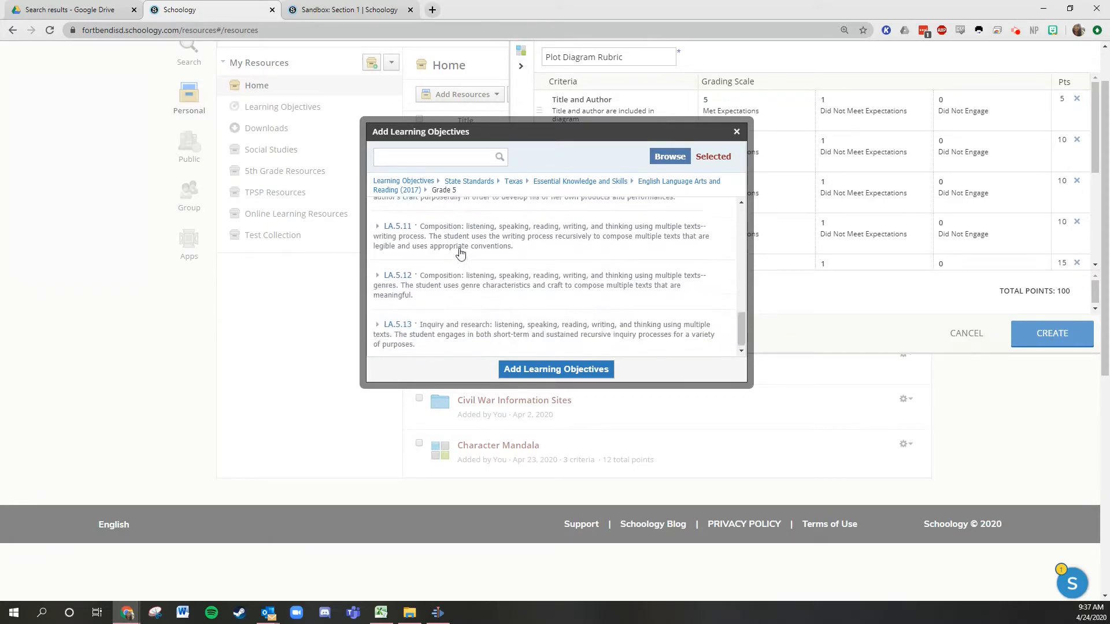
scroll(442, 324, up, 3)
click(458, 307)
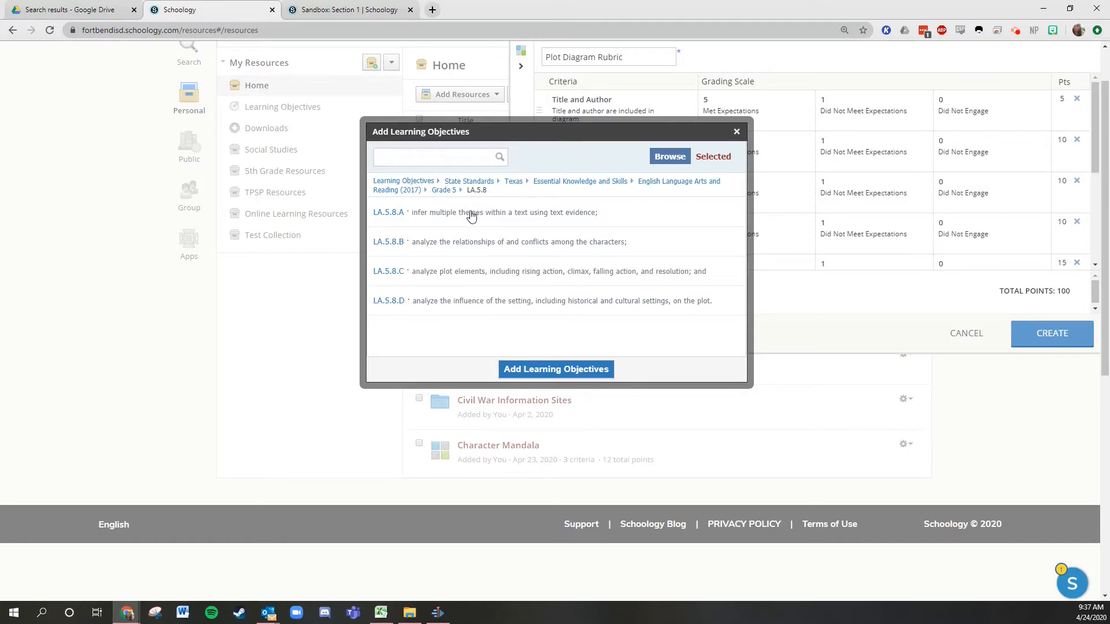
click(426, 278)
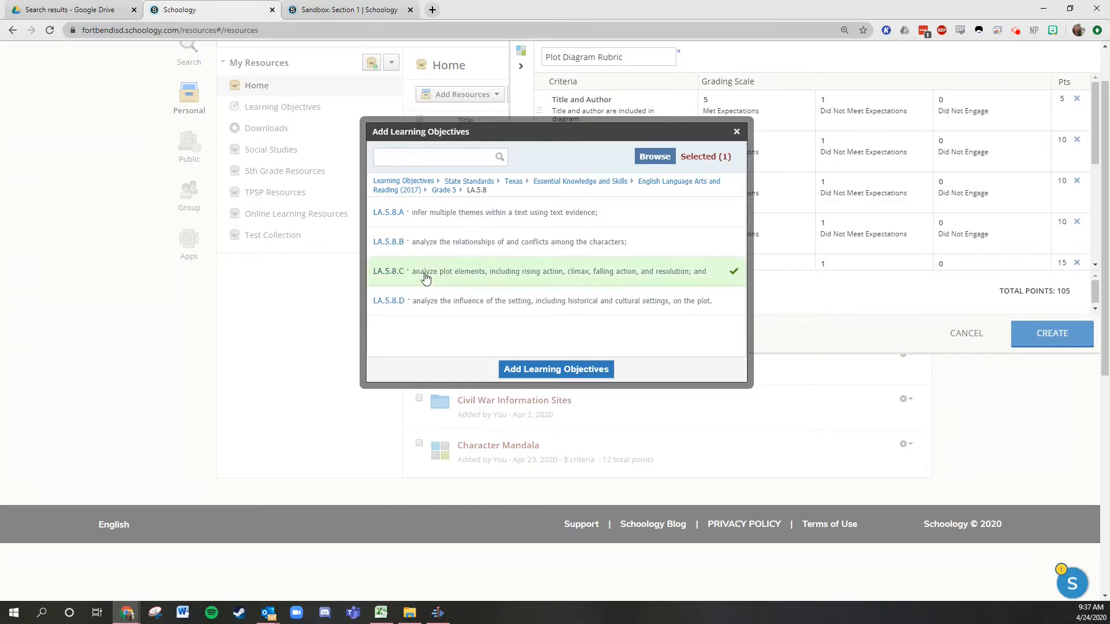
click(566, 370)
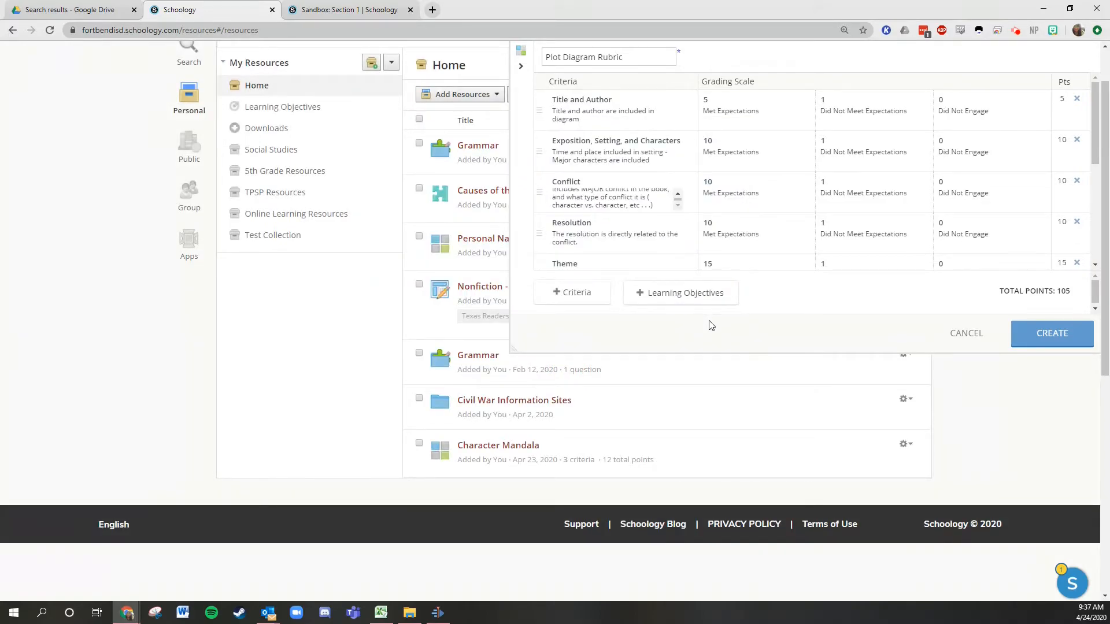
- Remove the LA.5.8.C learning objective from the end of the rubric
scroll(719, 220, down, 4)
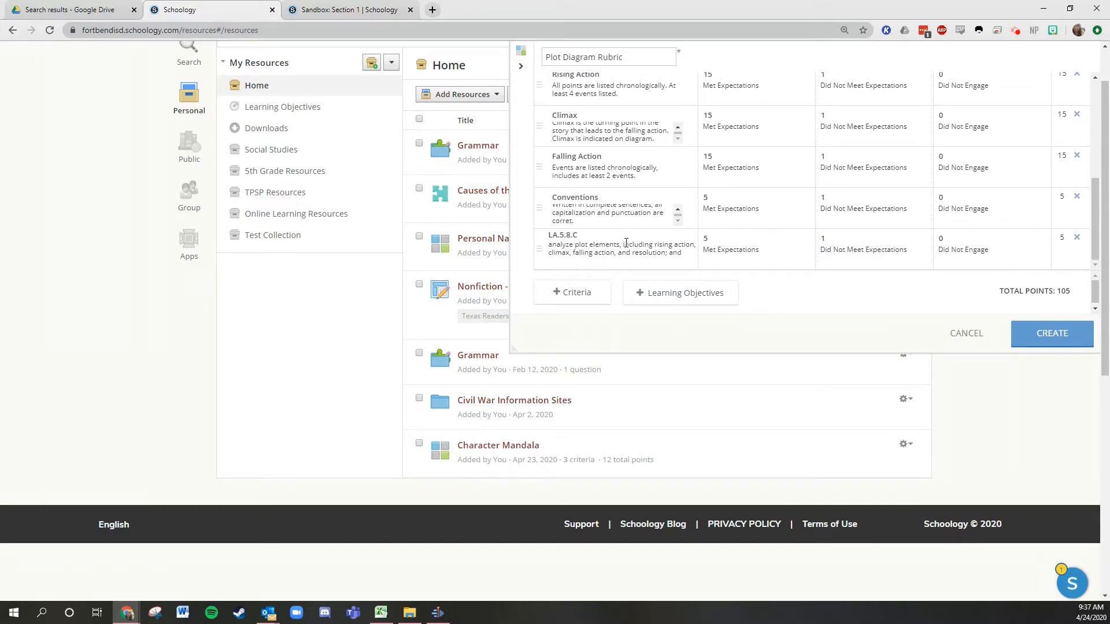
drag(553, 237, 653, 246)
click(651, 245)
click(1077, 237)
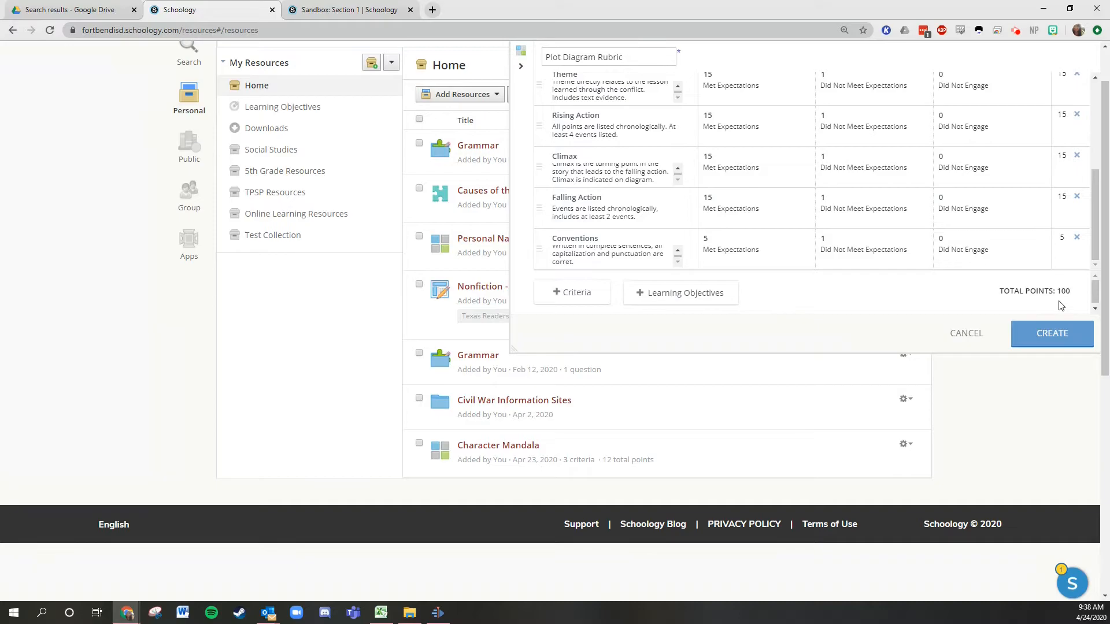
- Create the Plot Diagram Rubric and check its entry in the personal resources list
click(1054, 342)
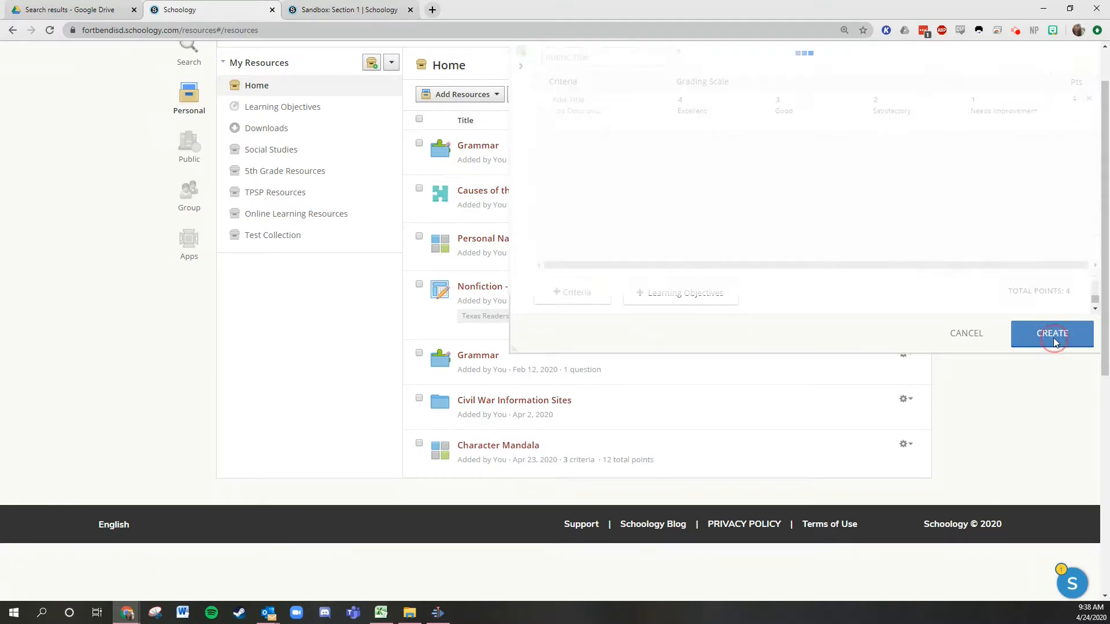
scroll(636, 292, down, 5)
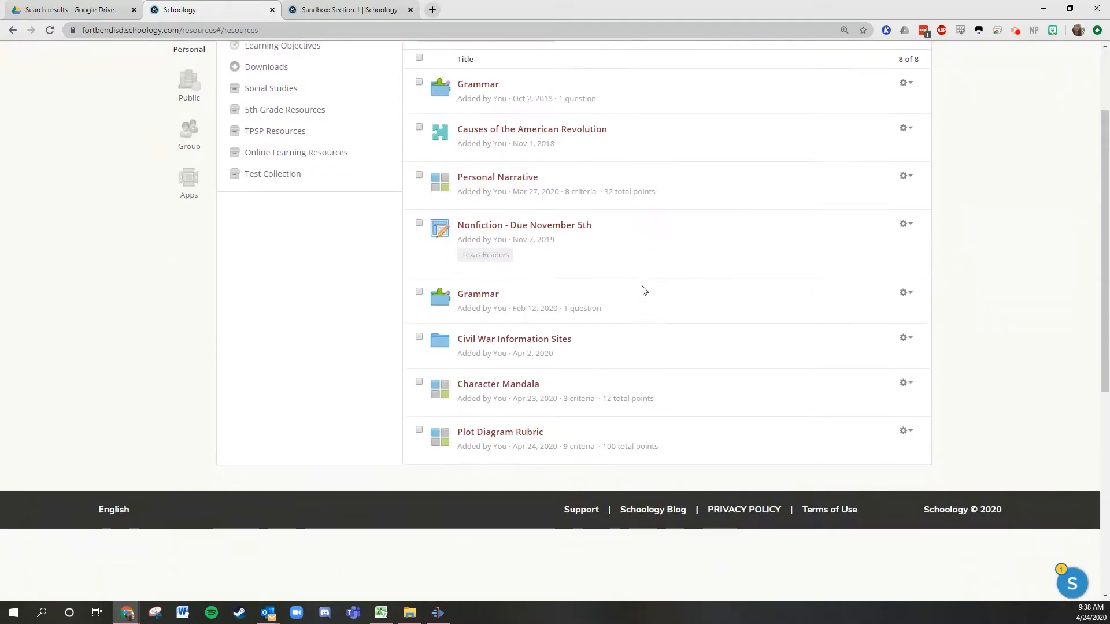
scroll(545, 347, up, 5)
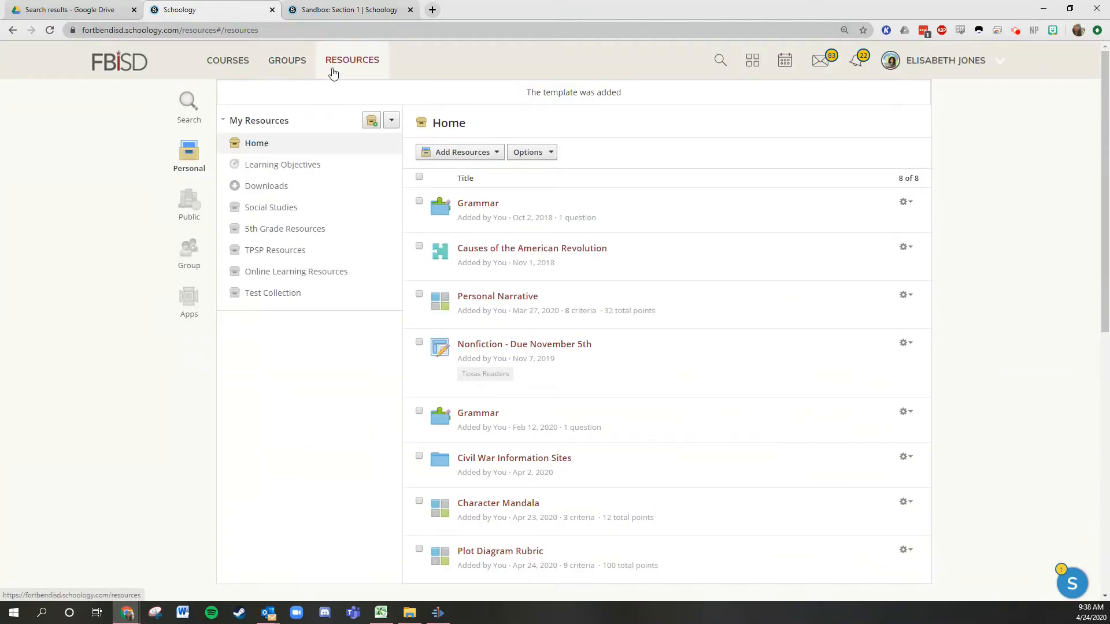
scroll(620, 293, down, 5)
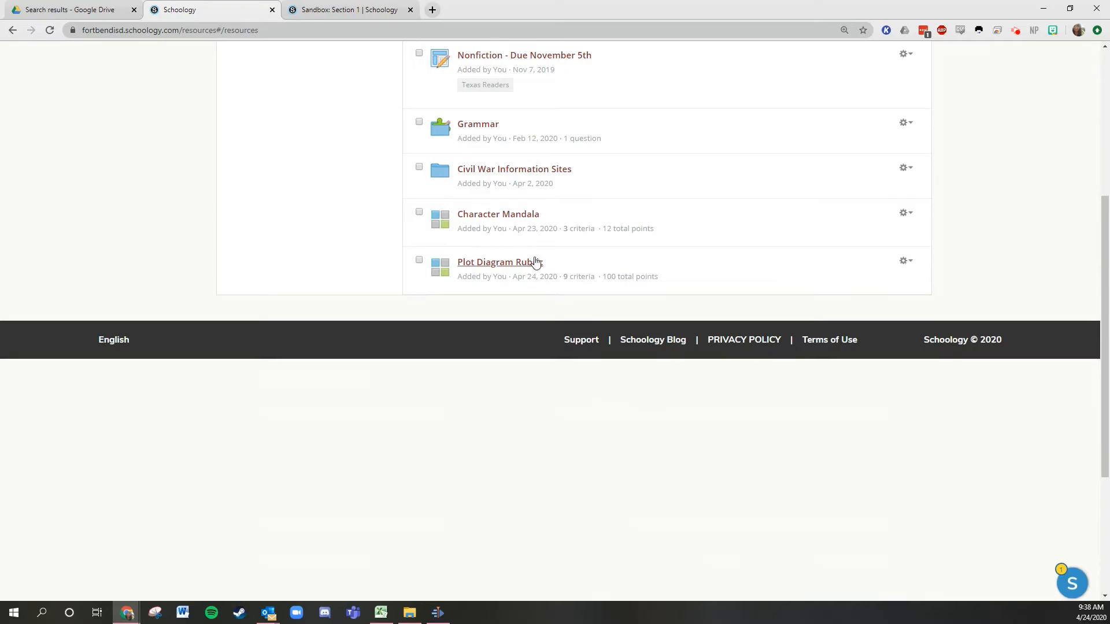
scroll(324, 347, up, 5)
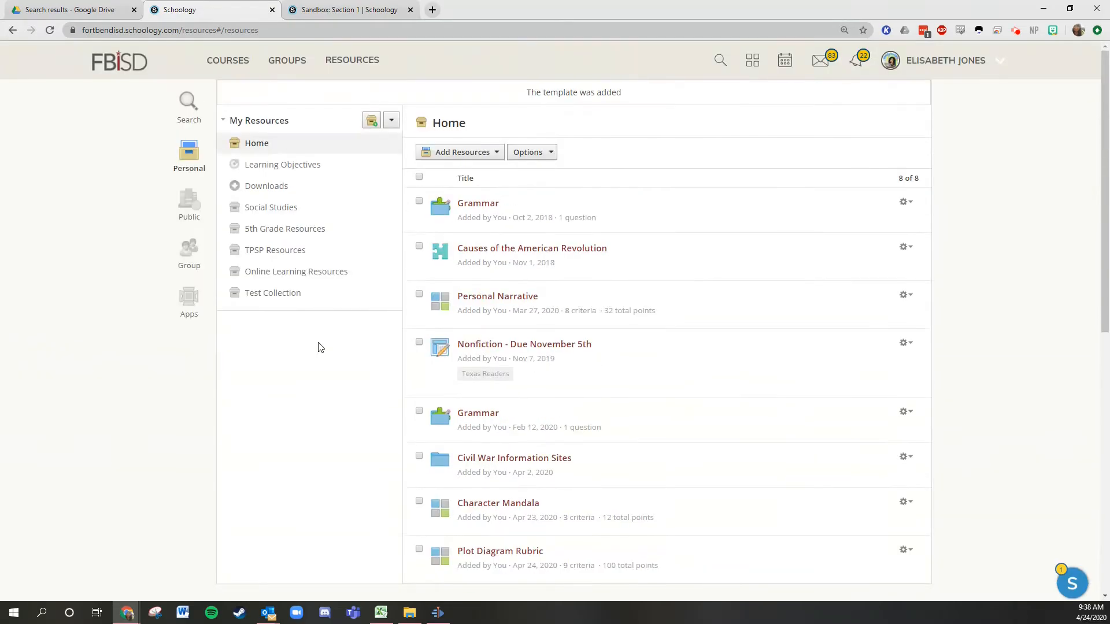
- Start a new assignment in the Sandbox course and compare its scale/rubric choices with the rubrics in personal resources
click(339, 10)
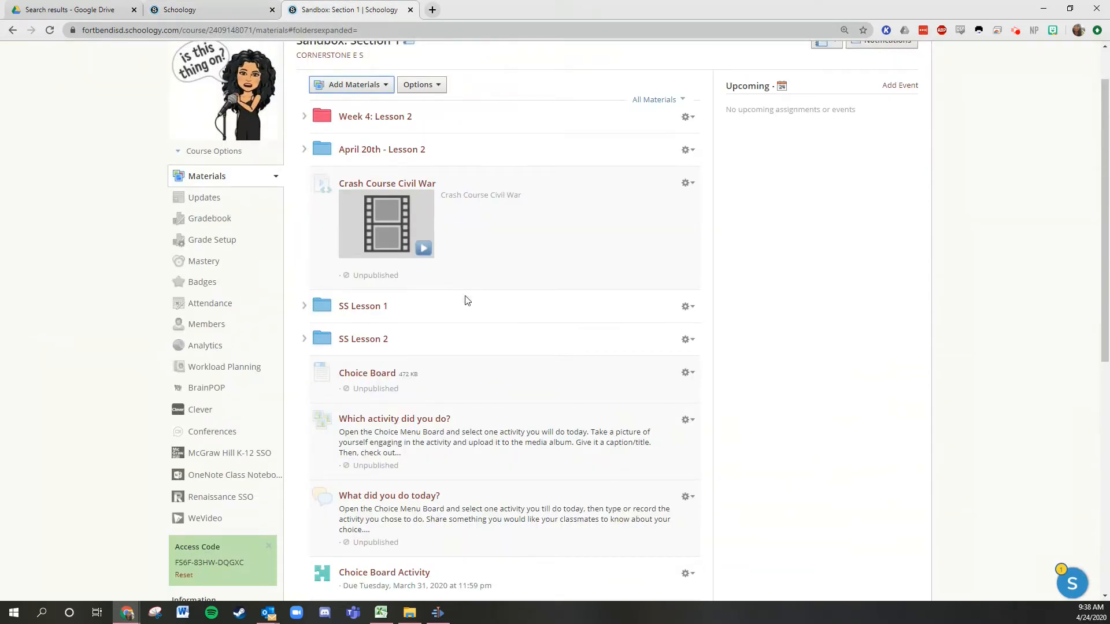
click(341, 85)
click(364, 126)
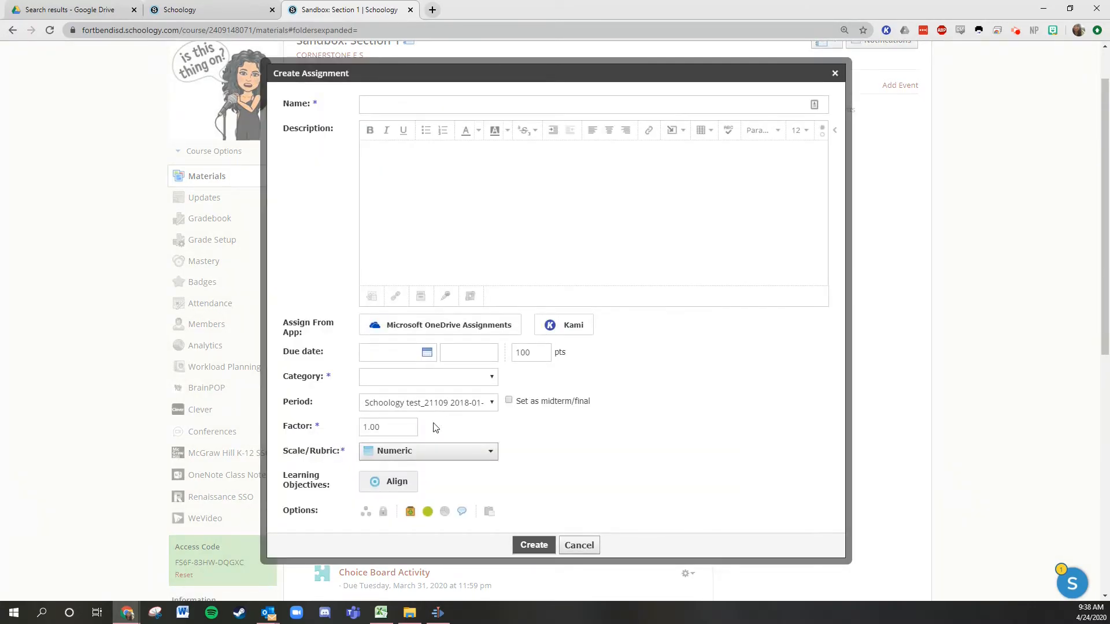
click(396, 457)
scroll(459, 439, down, 2)
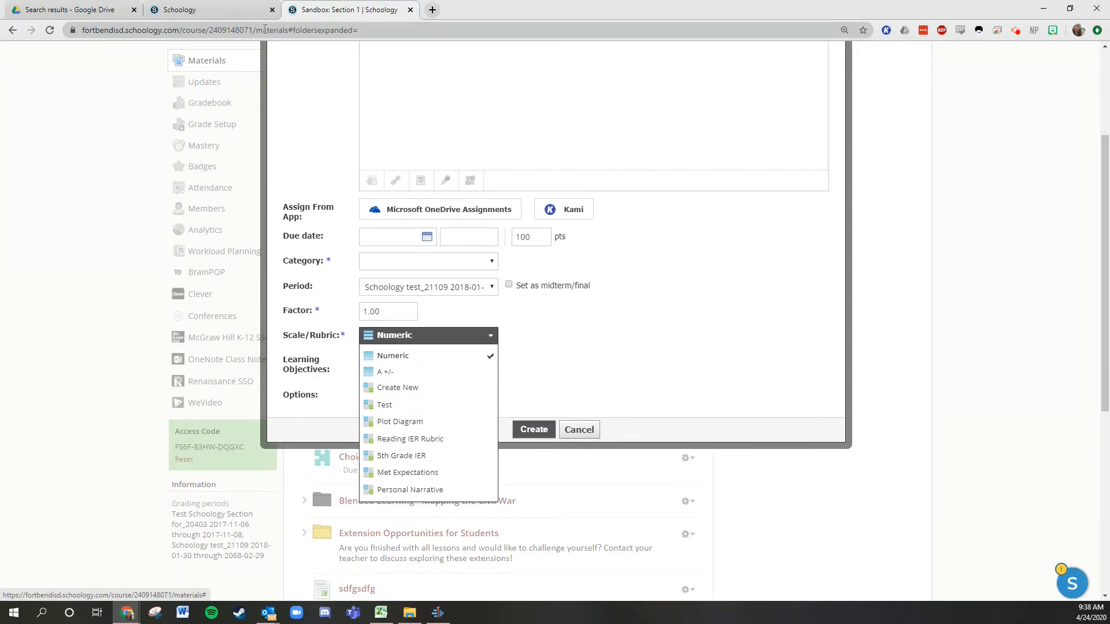
click(249, 10)
scroll(626, 374, down, 8)
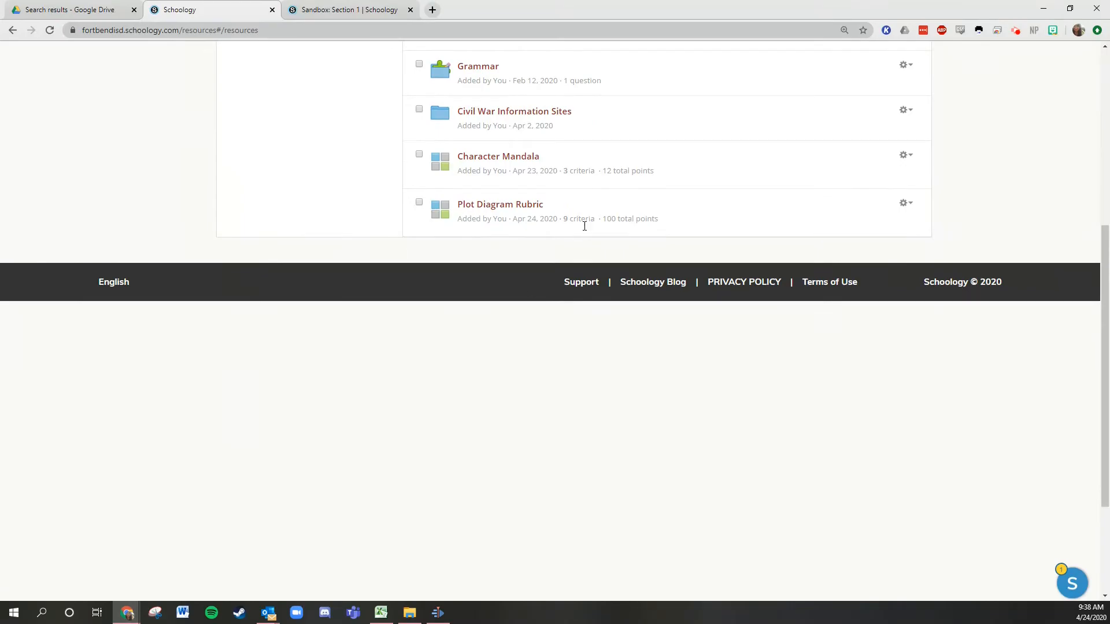
scroll(585, 220, up, 10)
key(ctrl+Tab)
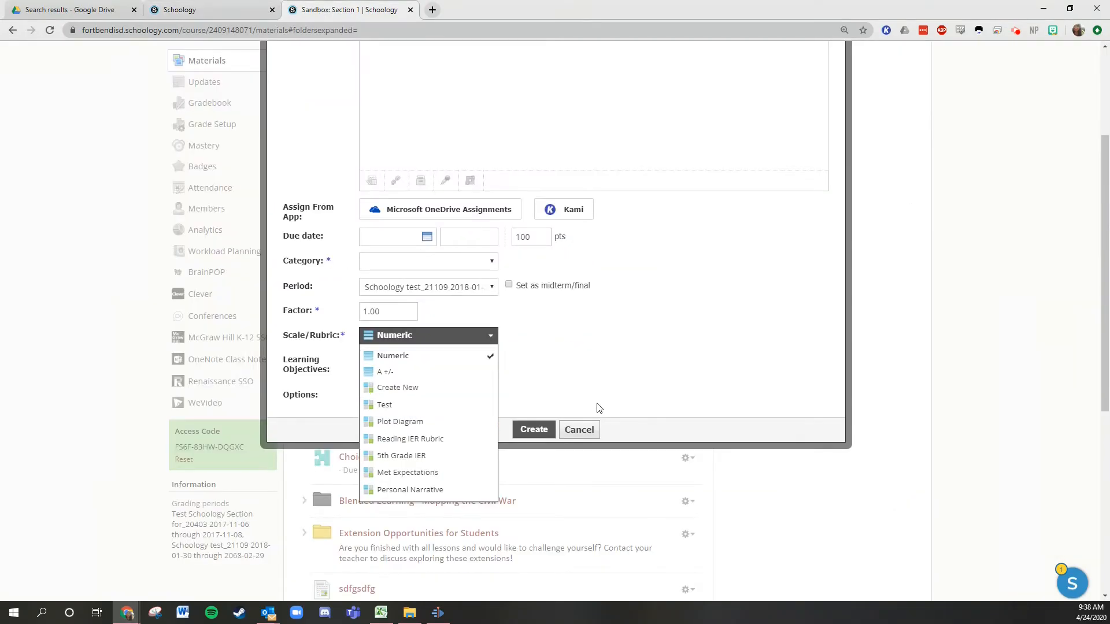
- Add the Plot Diagram Rubric from personal resources to the courses Reading Grade 5 5002/502, Reading Grade 5 5002/505 and Sandbox: Section 1
key(ctrl+shift+Tab)
scroll(529, 301, down, 5)
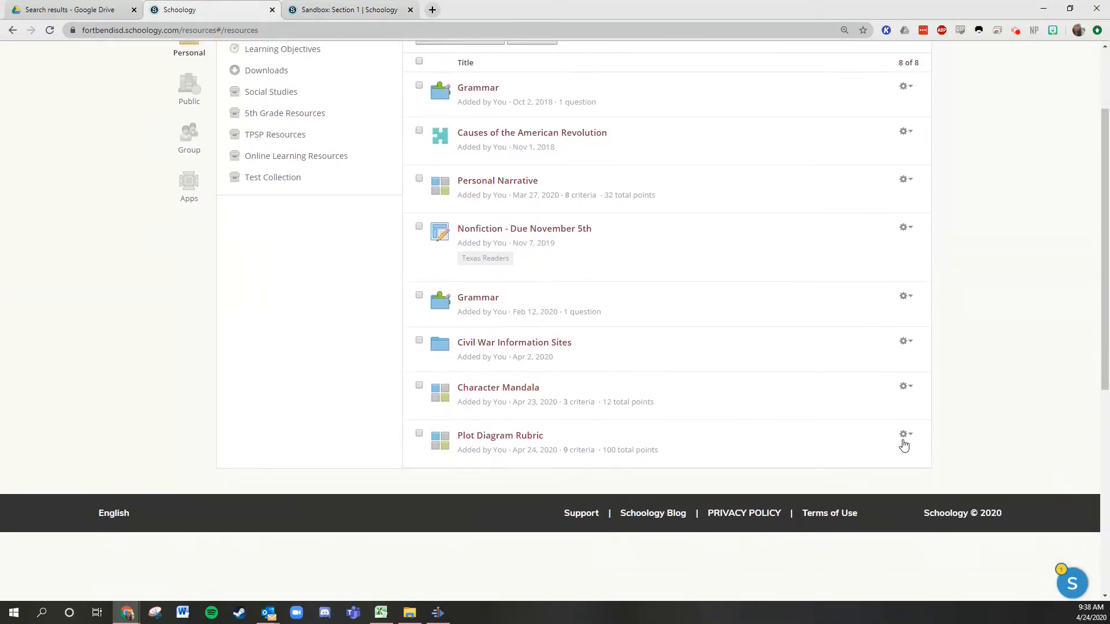
click(905, 440)
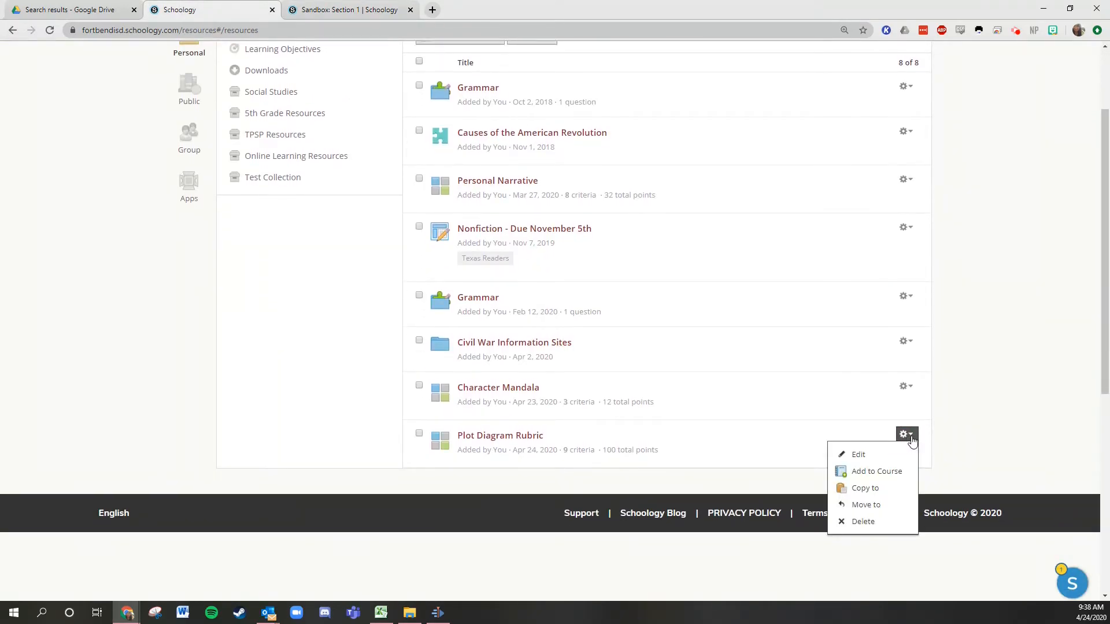
click(900, 472)
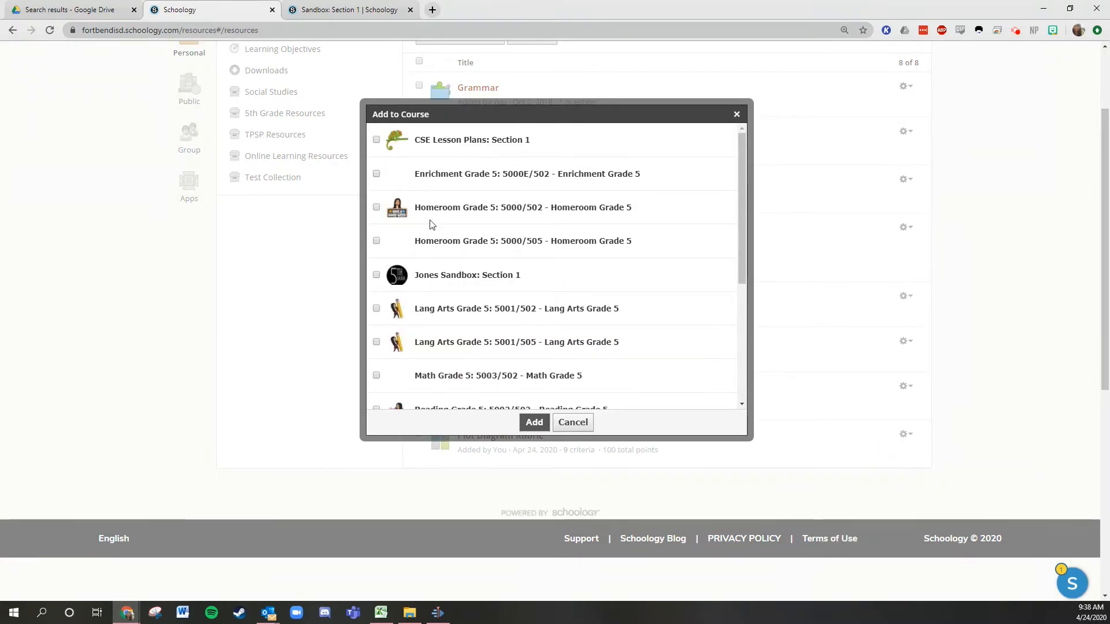
scroll(440, 224, down, 1)
scroll(446, 226, down, 2)
click(376, 236)
click(376, 270)
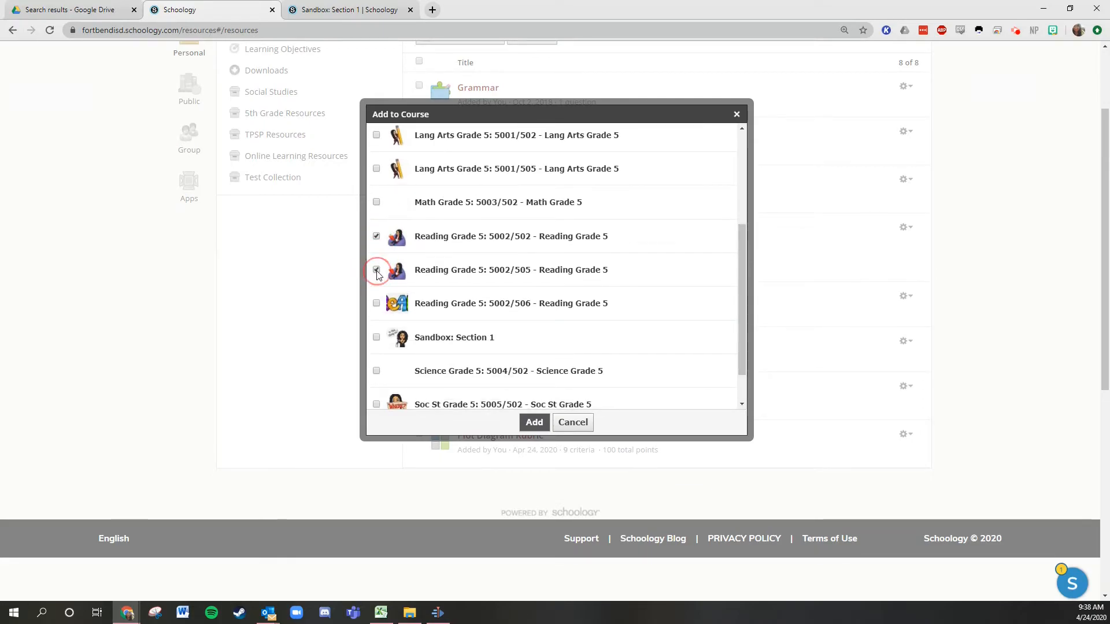
click(376, 337)
scroll(483, 359, up, 1)
click(533, 422)
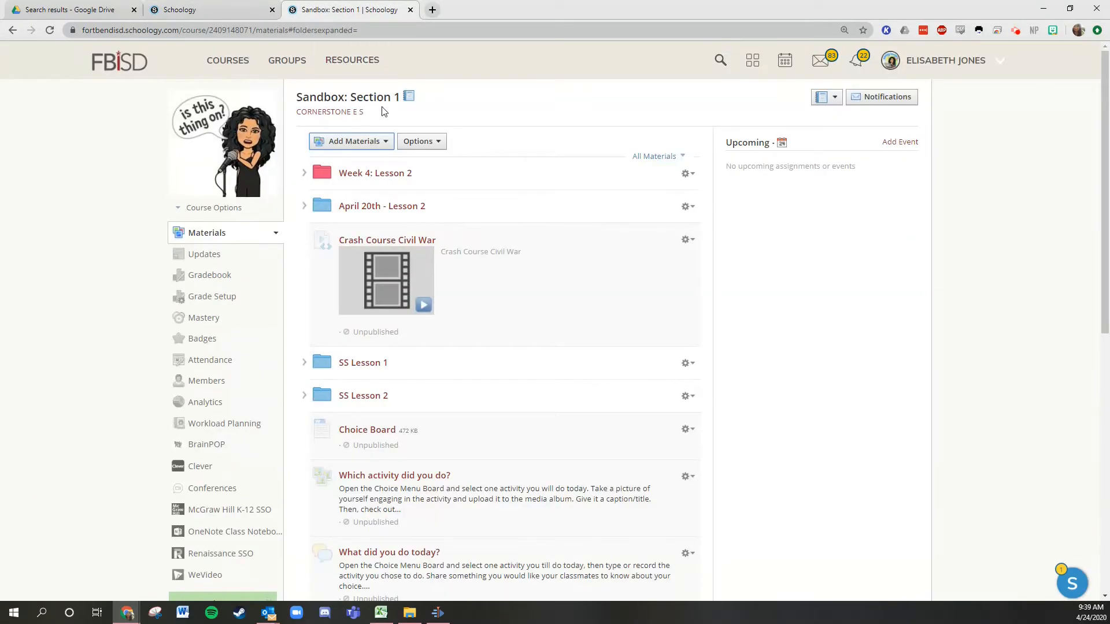
- Start a new assignment in the Sandbox course and look for the Plot Diagram Rubric among its scale/rubric choices
click(335, 141)
click(362, 181)
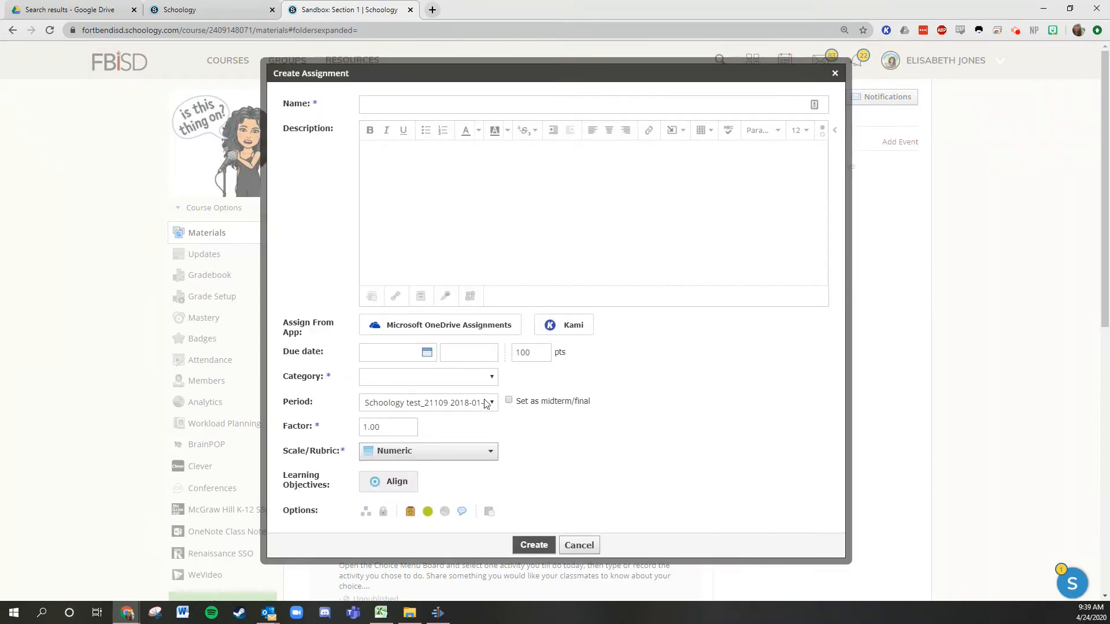
click(466, 452)
scroll(544, 439, down, 1)
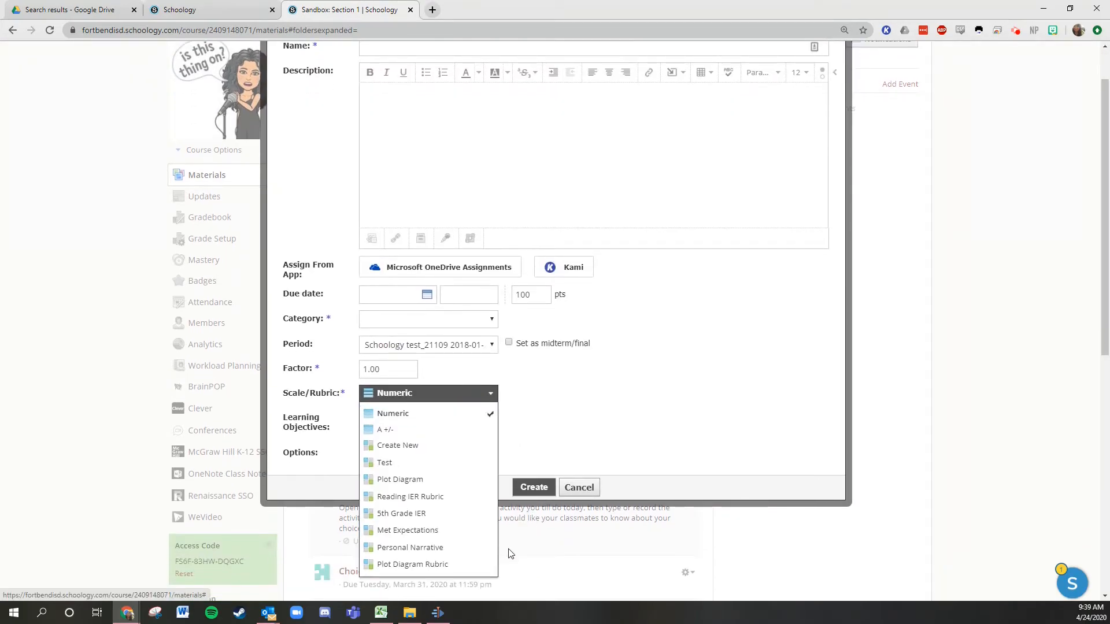
scroll(520, 544, down, 2)
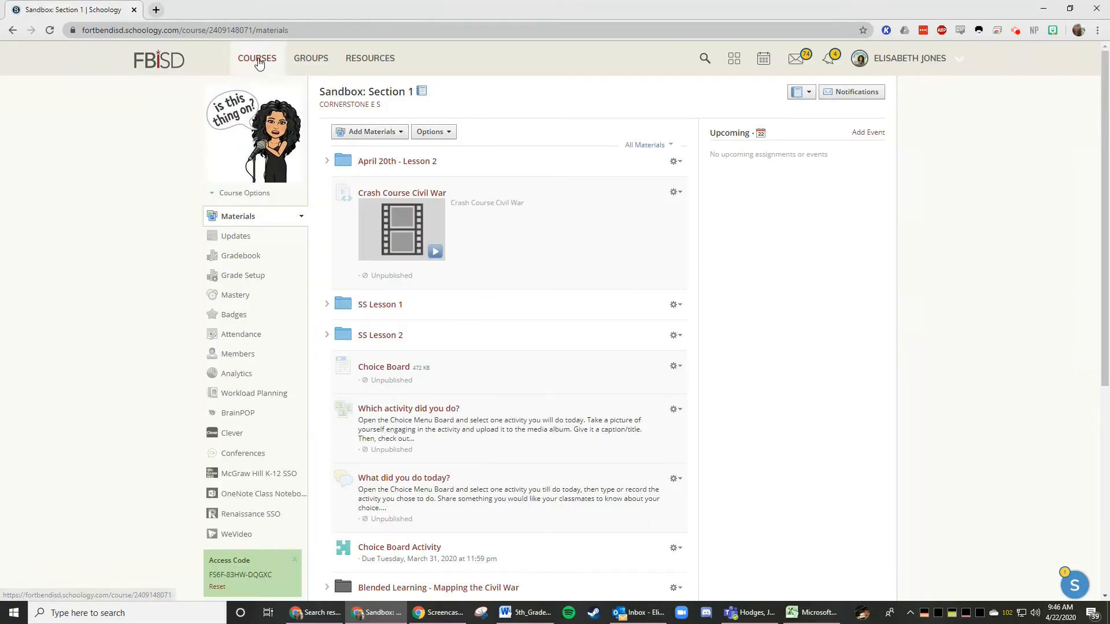
- Open the Lesson 2 IER assignment under Online Learning, Weel 3: April 20 - 24, in Reading Grade 5 5002/502 and review its rubric
click(258, 60)
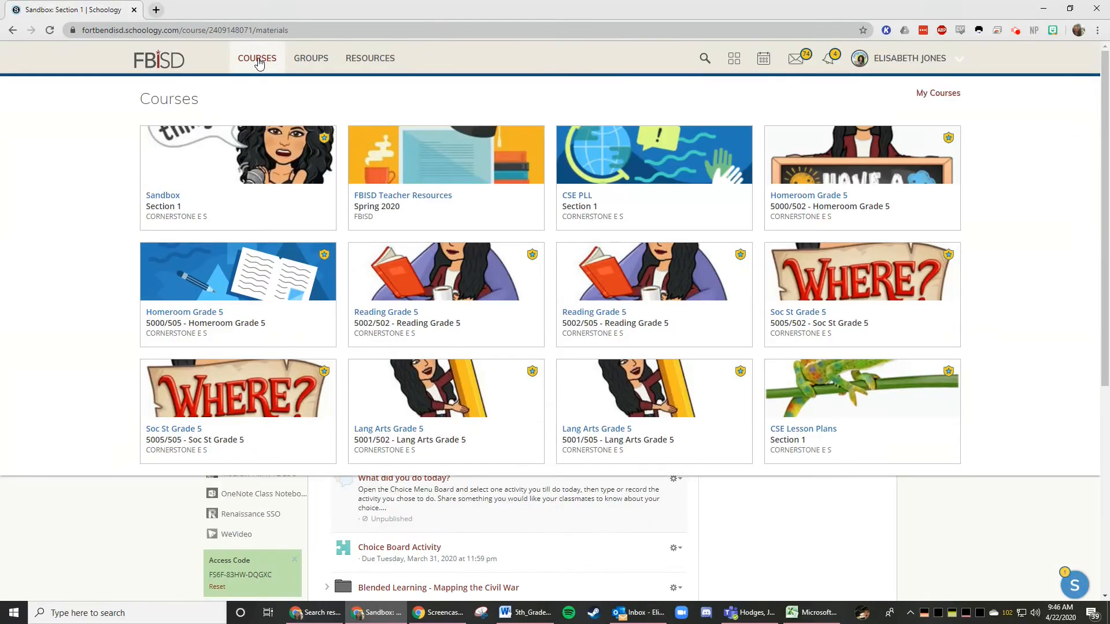
click(435, 298)
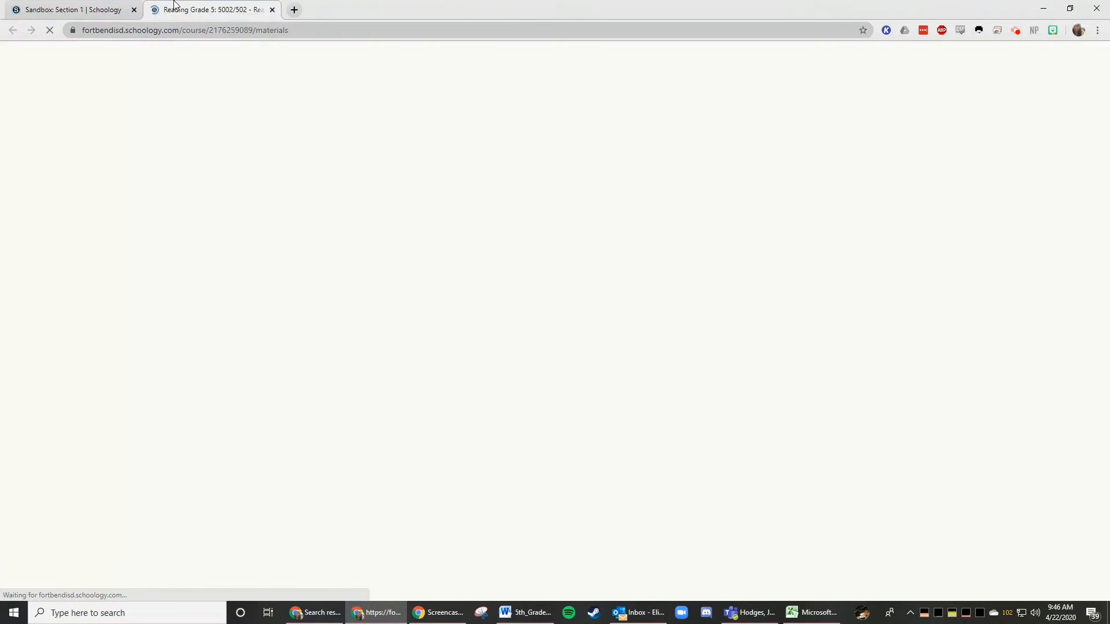
click(399, 161)
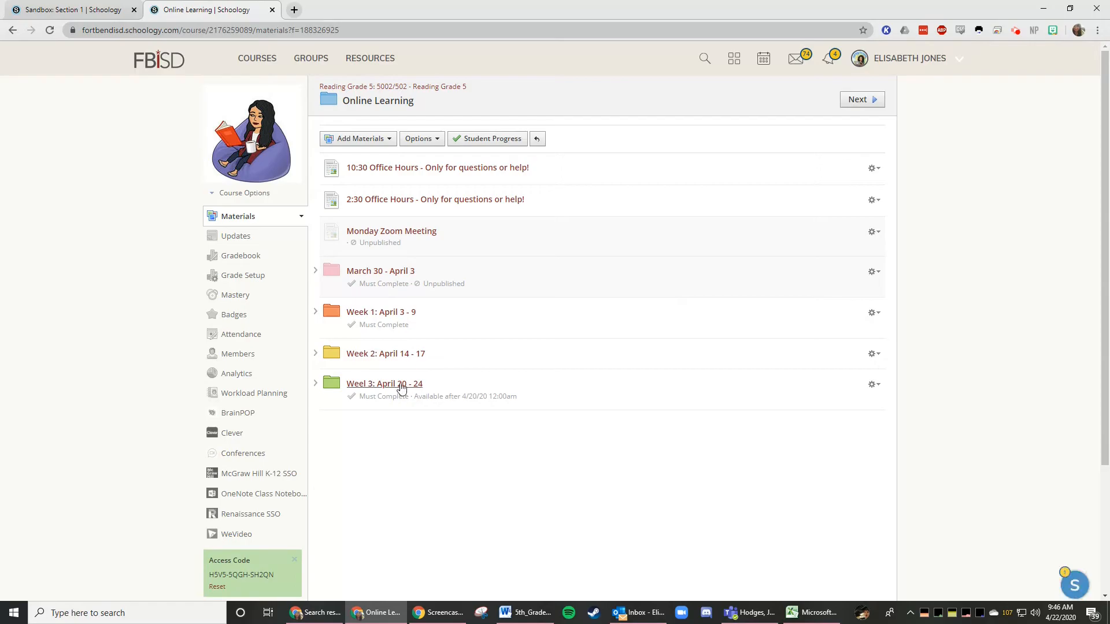
click(400, 385)
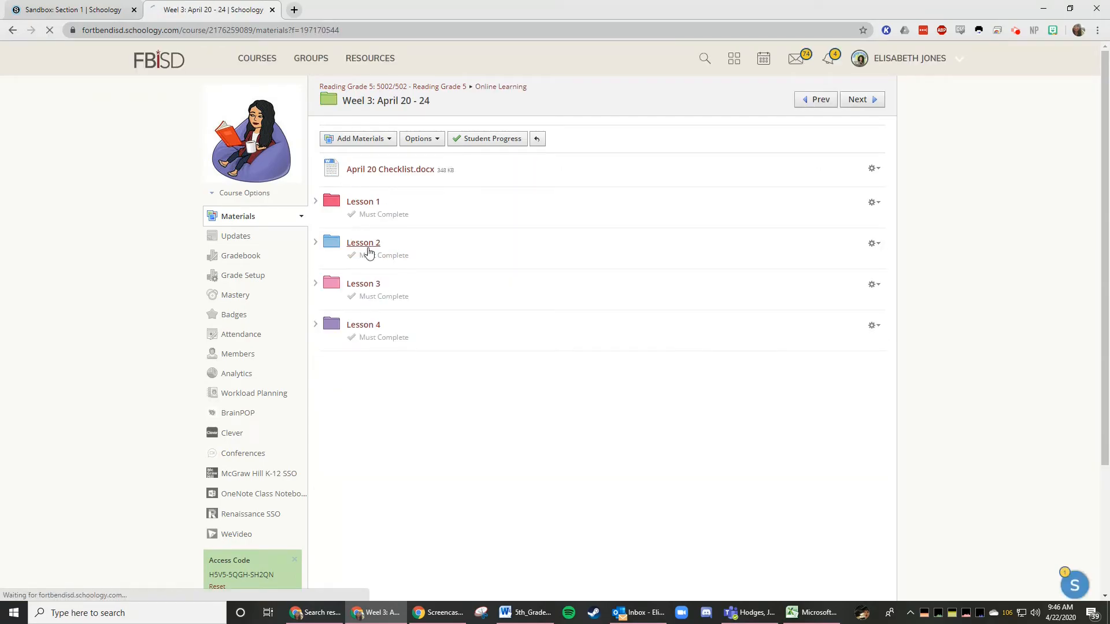
click(367, 244)
click(365, 336)
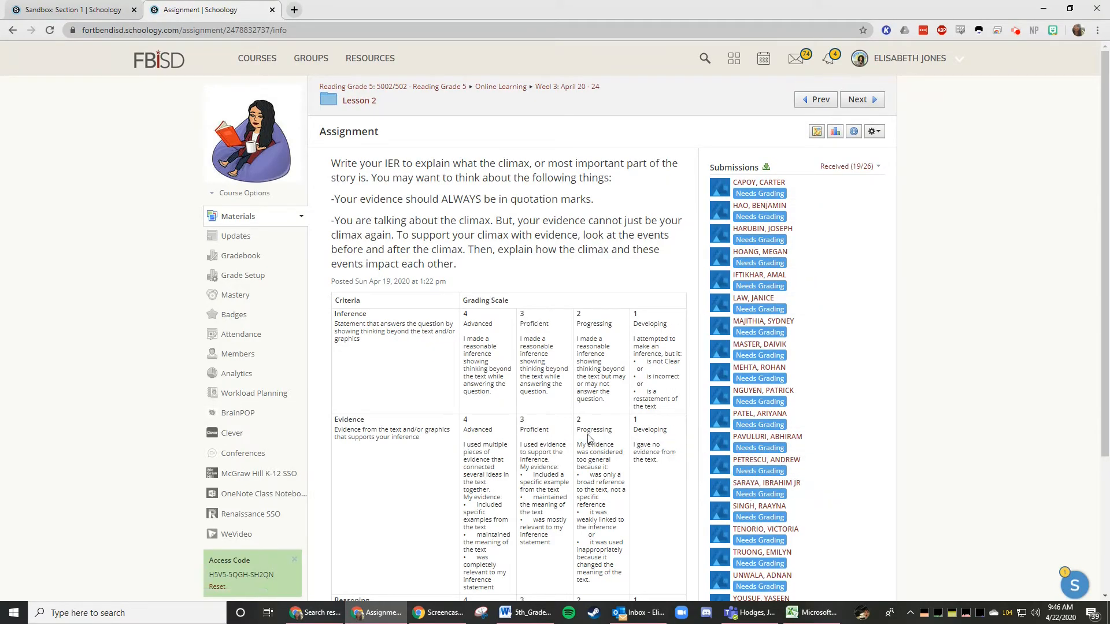
scroll(588, 437, down, 1)
scroll(588, 438, up, 1)
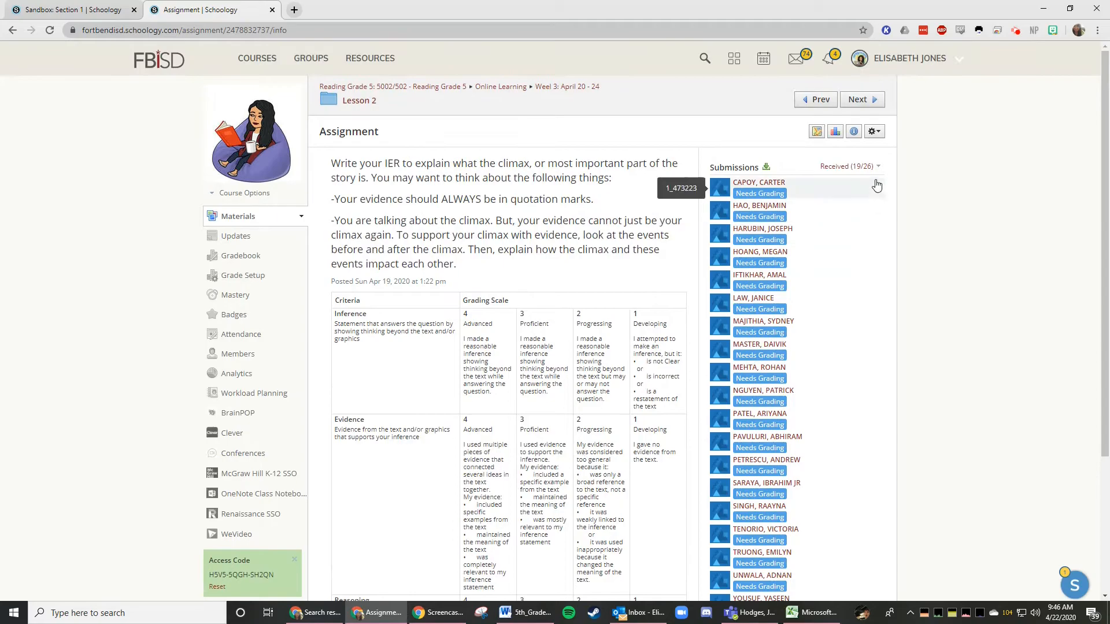
- Try rubric ratings of Advanced for Inference and Proficient for Evidence on the first student's submission, clear them and close the submission
click(757, 184)
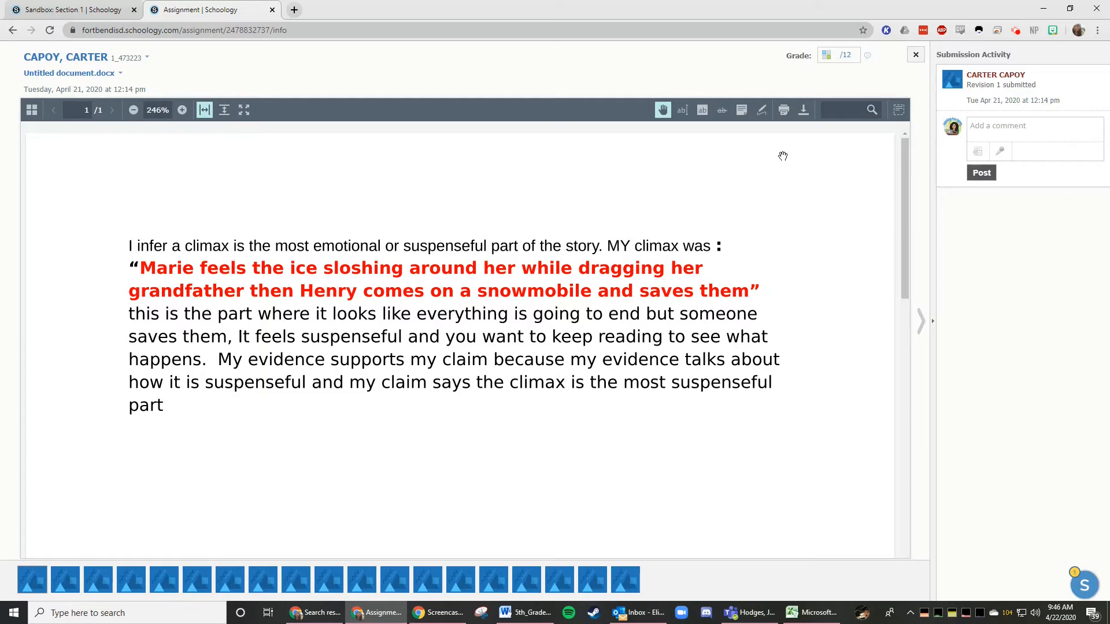
click(825, 55)
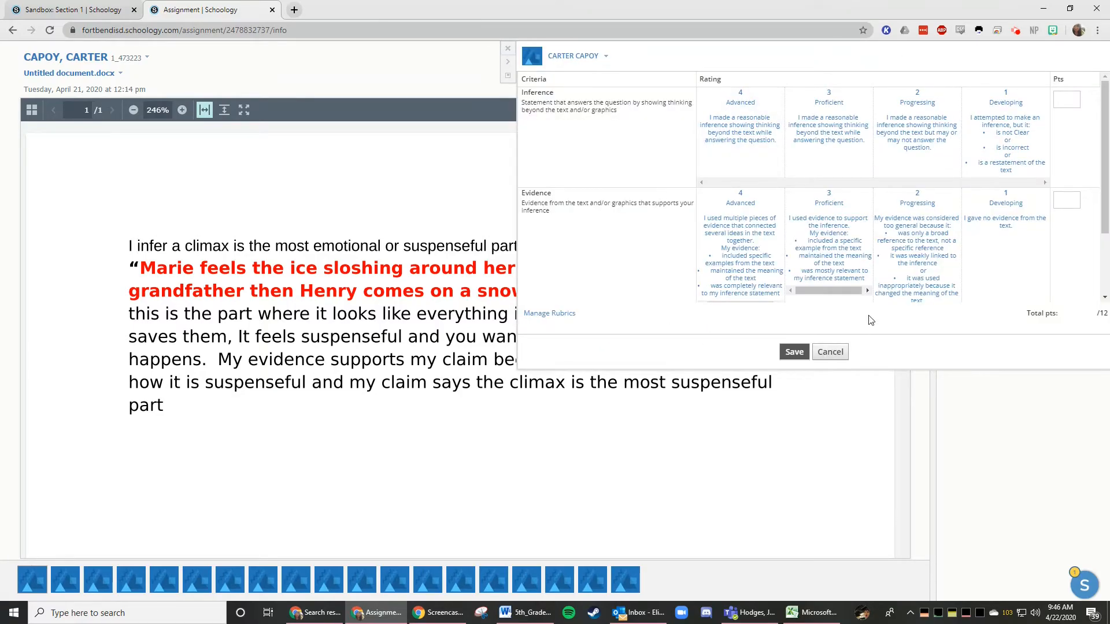
click(746, 130)
click(824, 237)
scroll(756, 292, down, 3)
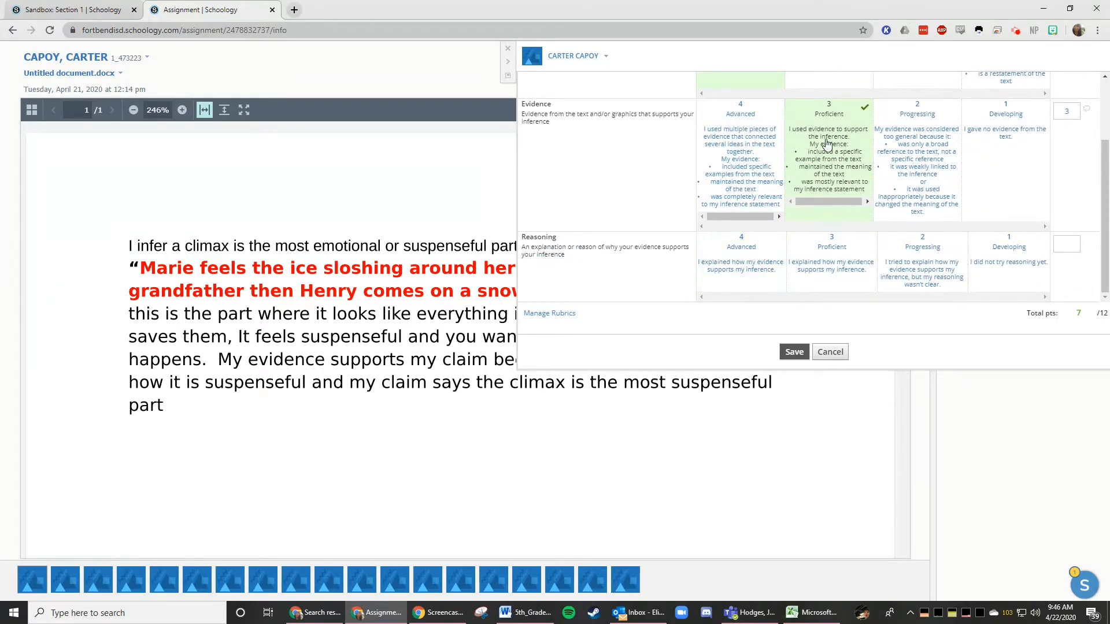
click(808, 192)
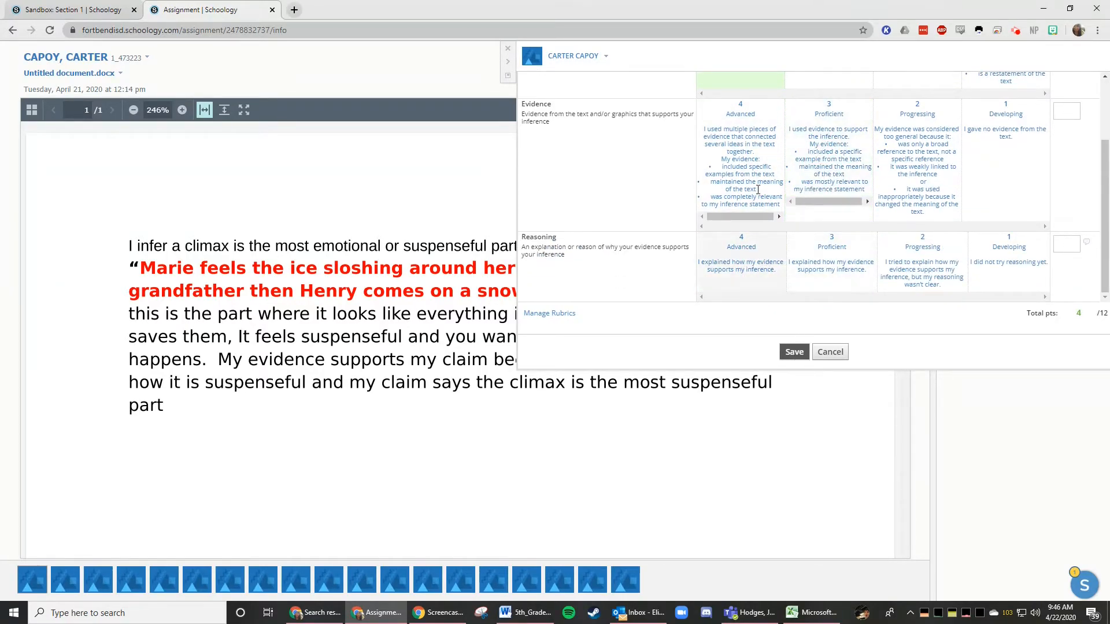
scroll(758, 190, up, 3)
click(795, 352)
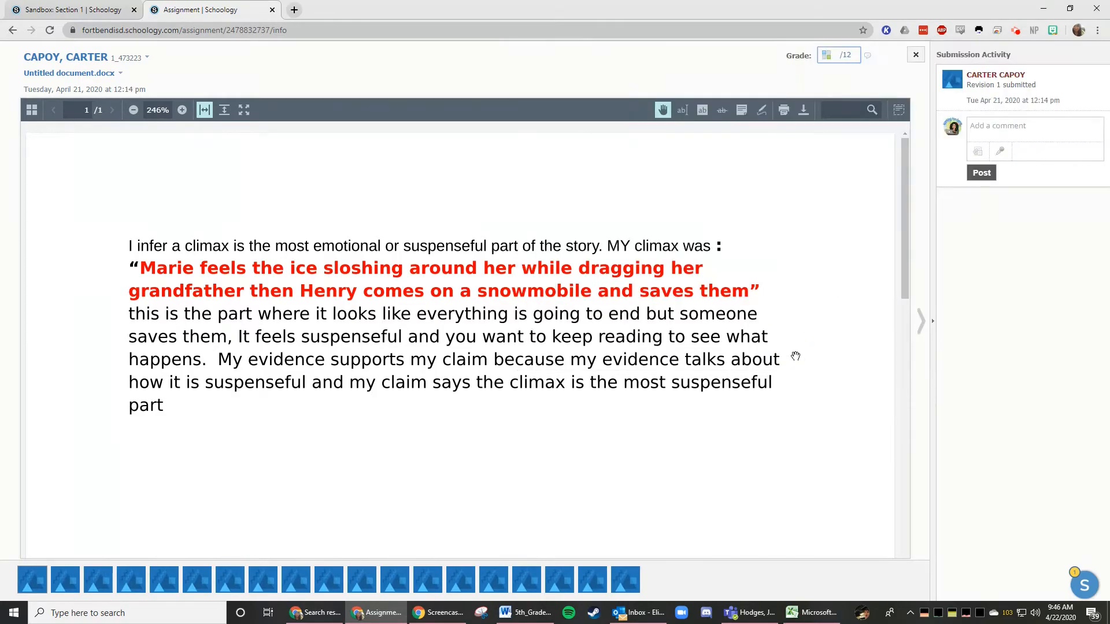
click(915, 55)
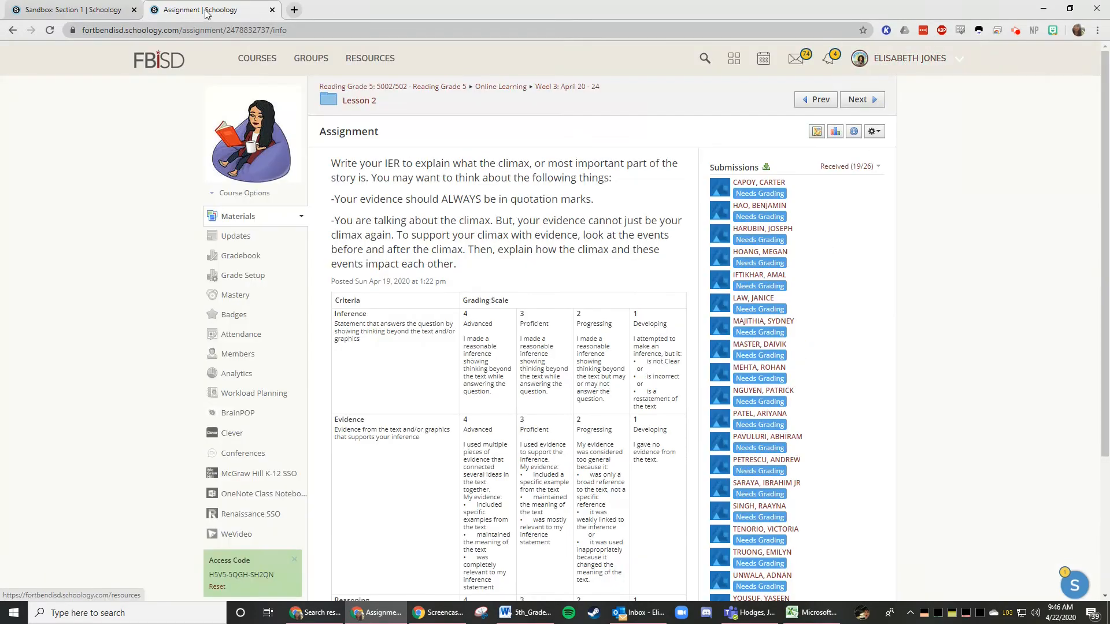
- Open the Sandbox course's gradebook and check the grade entry cells for the Civil War Extension Assignment
click(66, 7)
click(73, 521)
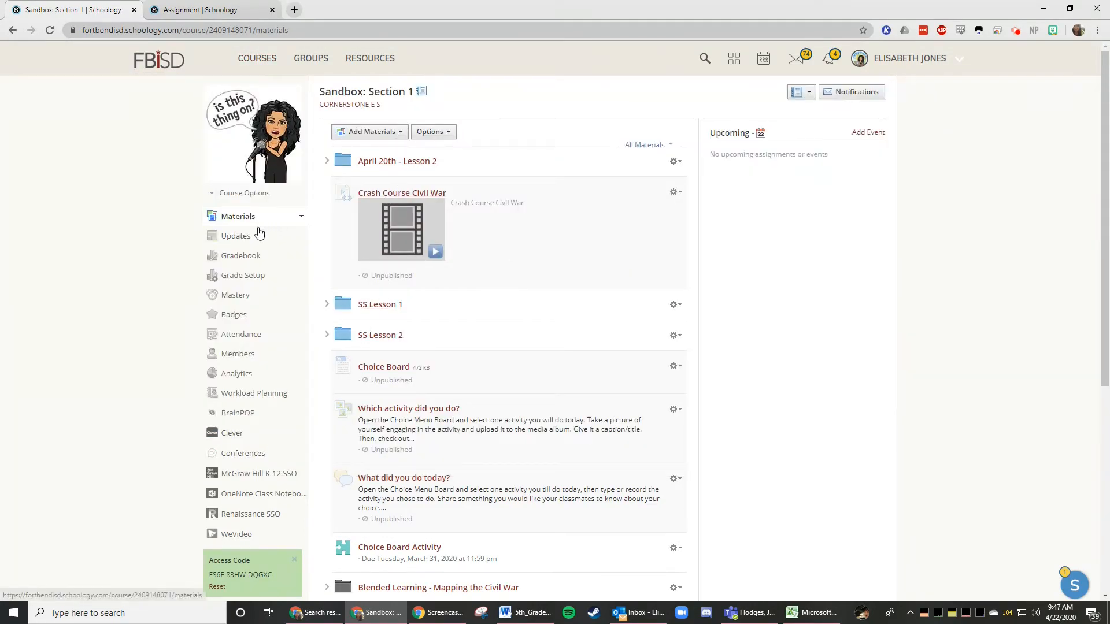
click(238, 256)
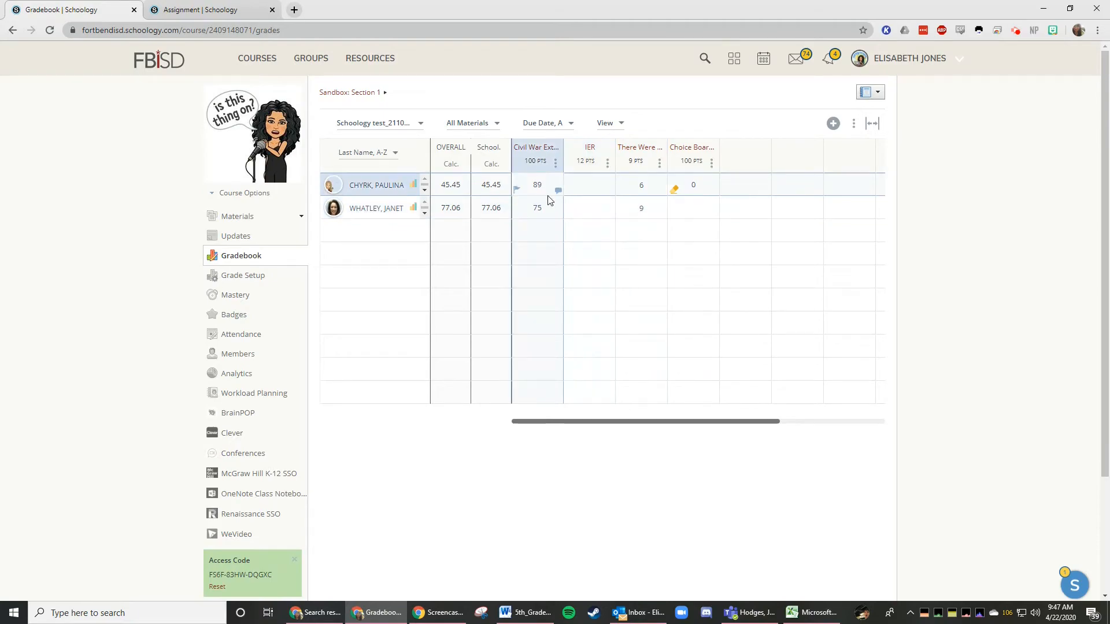
click(529, 193)
double_click(534, 188)
key(Return)
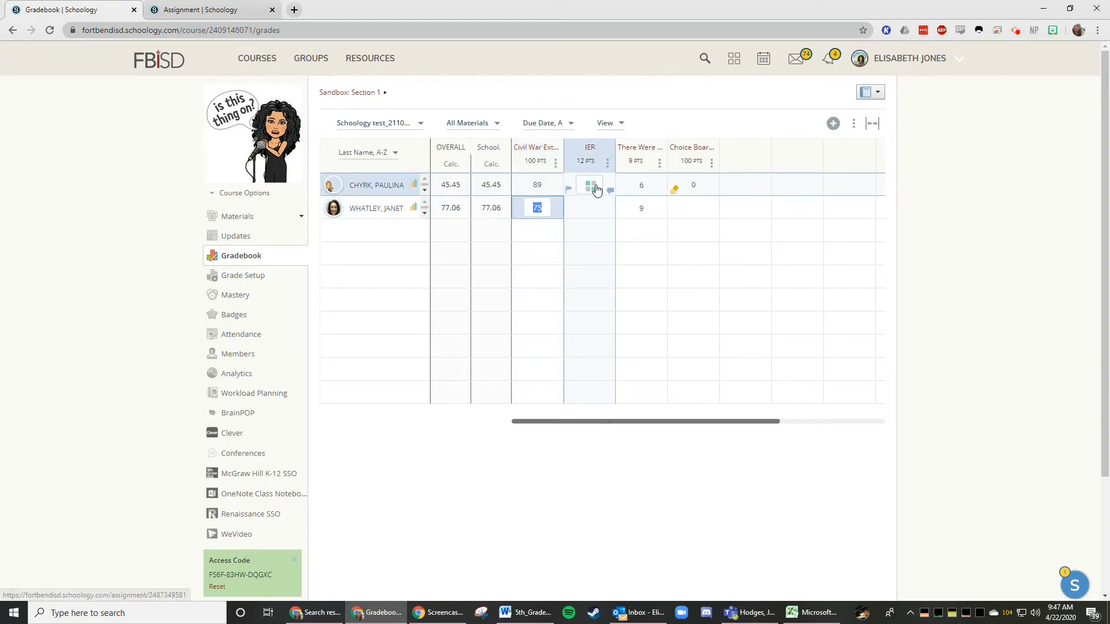
- Grade the first student's IER by rubric with Inference 4, Evidence 3 and Reasoning 4, and save the ratings
click(591, 186)
click(732, 132)
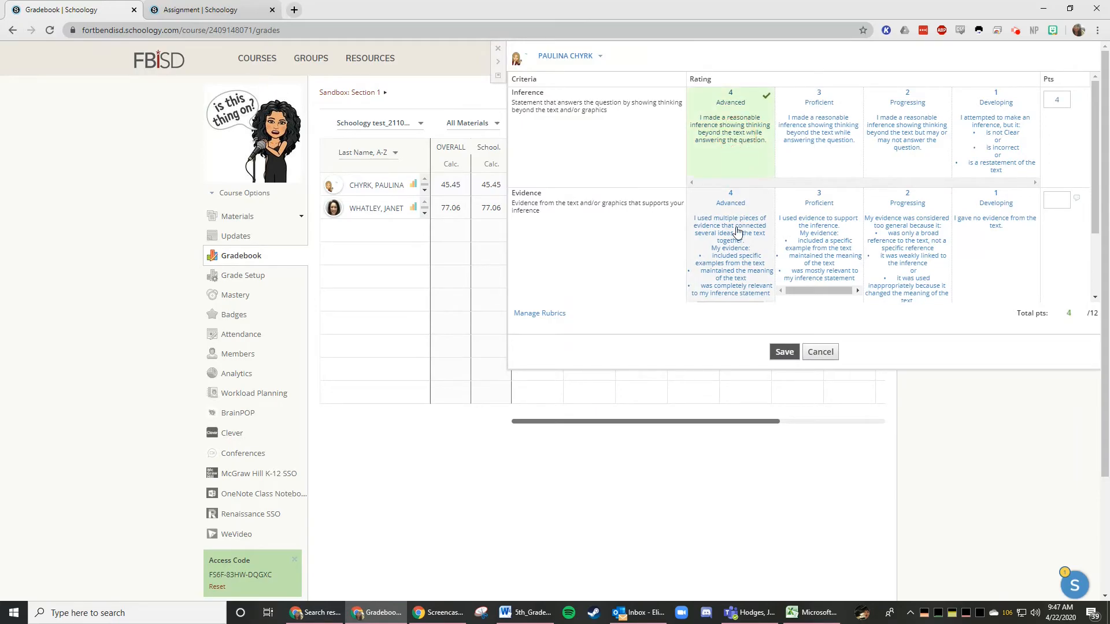
click(735, 231)
scroll(737, 231, down, 2)
click(817, 177)
click(751, 249)
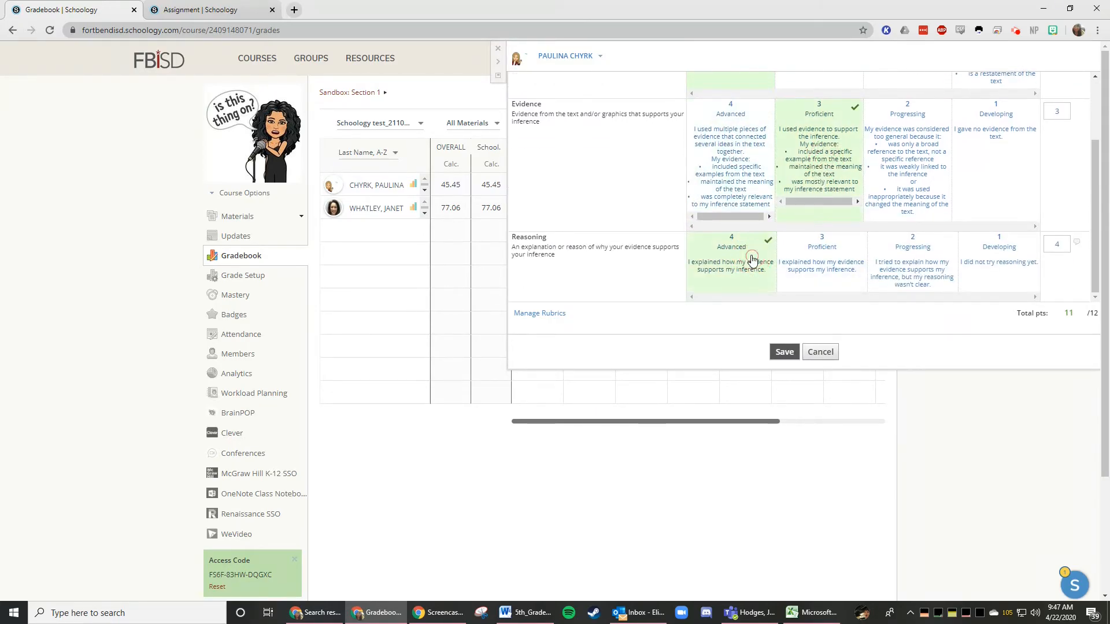
click(784, 352)
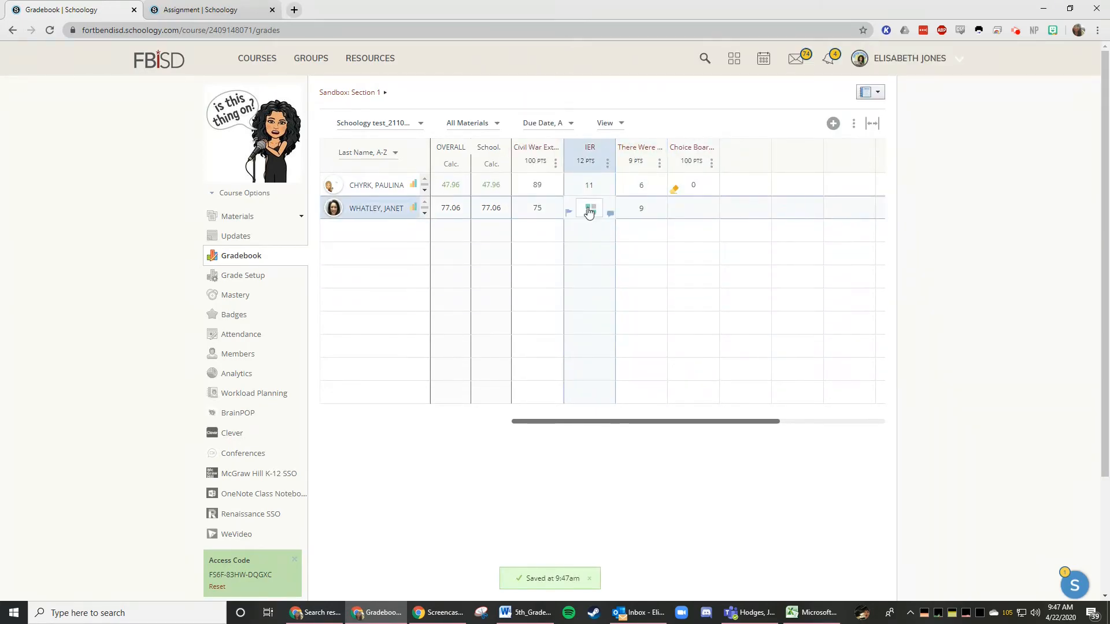
- Grade the second student's IER as Advanced (4) on all three criteria, save, and filter the gradebook to the Online Learning Reading category
click(595, 213)
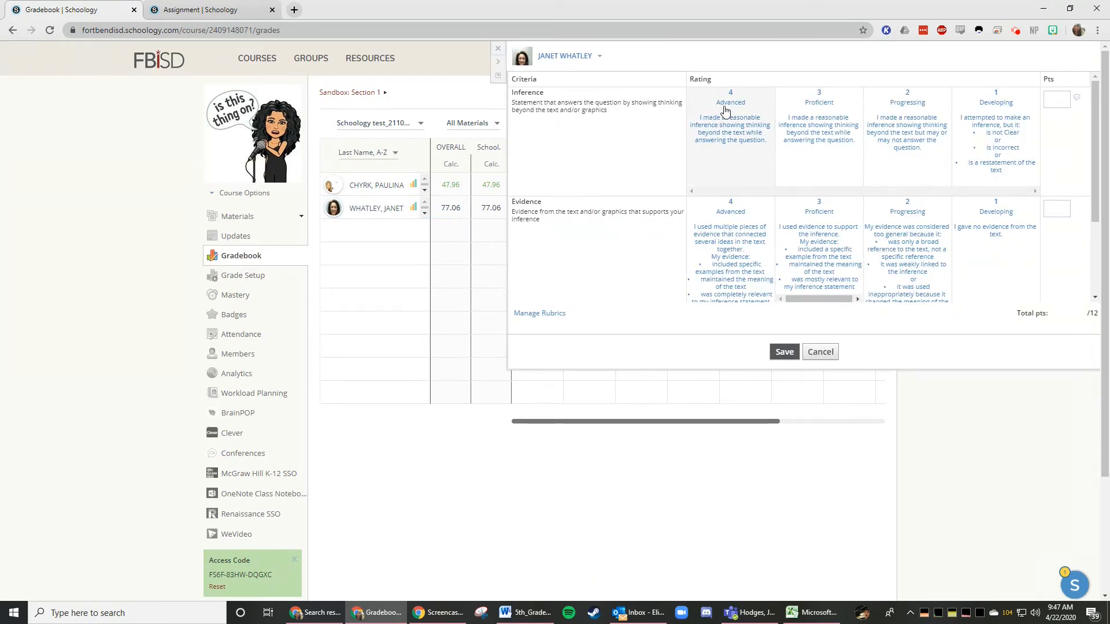
click(720, 113)
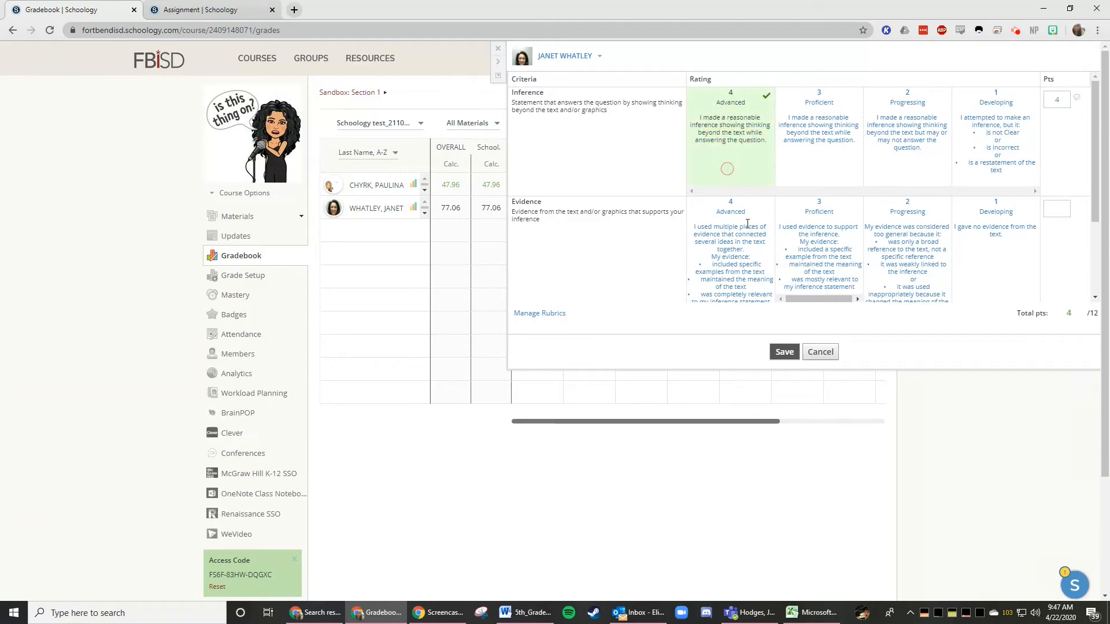
click(730, 243)
scroll(730, 242, down, 2)
click(750, 247)
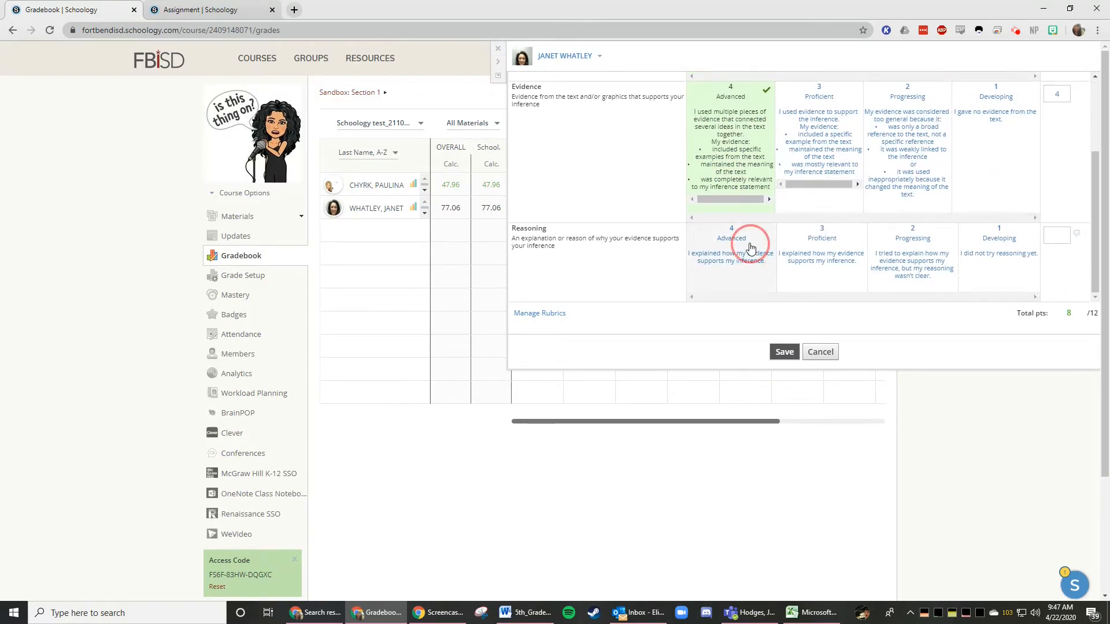
click(784, 352)
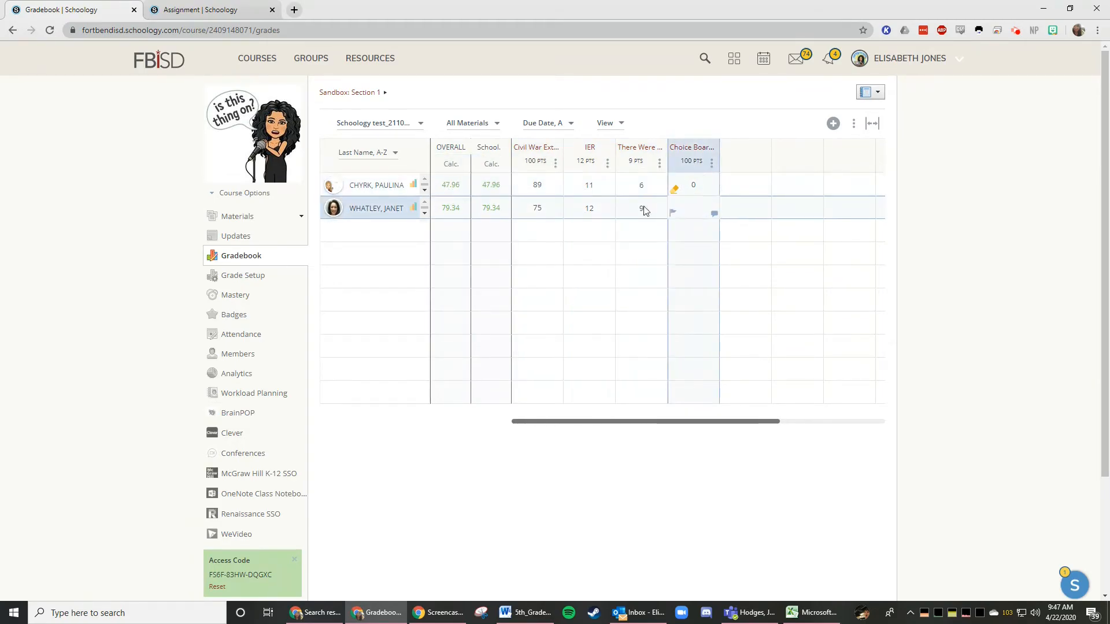
click(471, 124)
click(528, 197)
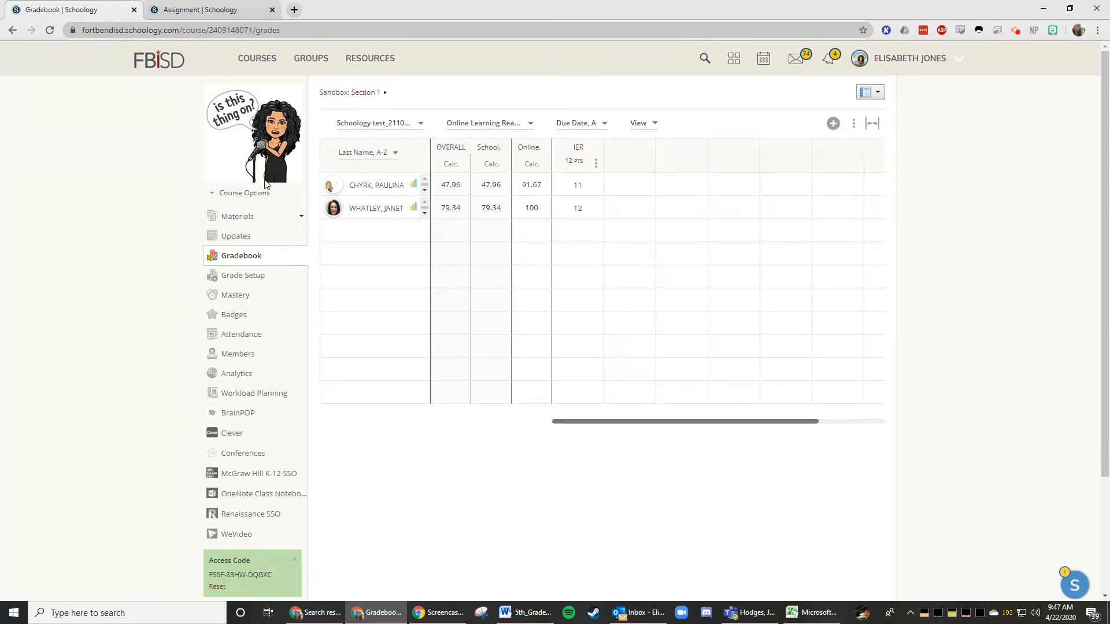
- Preview the Sandbox course as the first student, examine the grades, especially the Choice Board Activity score, and return to the course
mouse_move(265, 181)
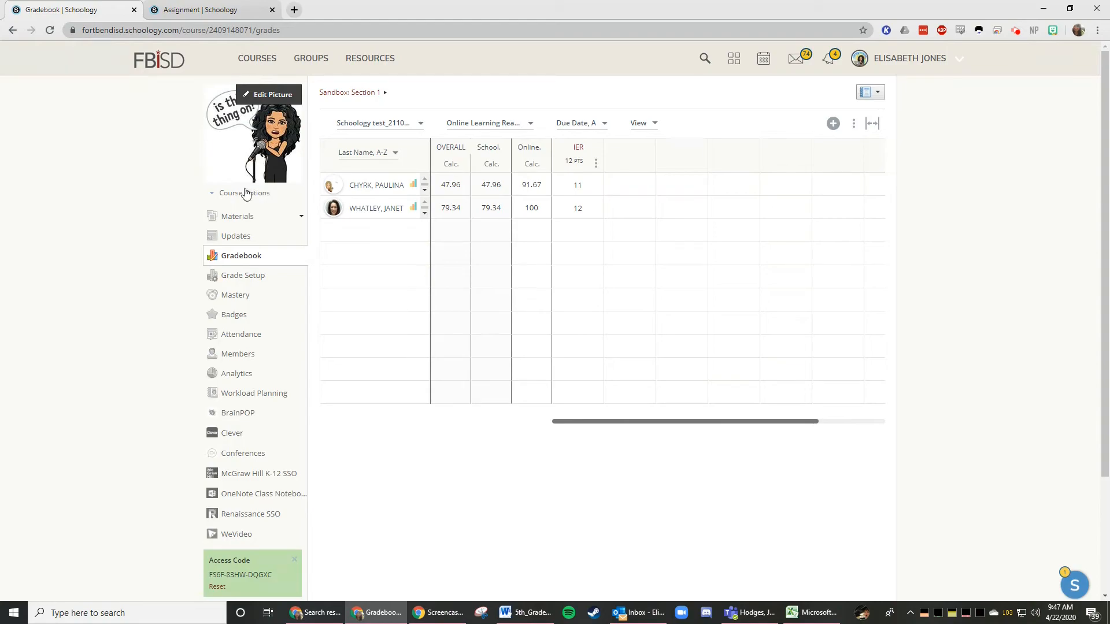
click(245, 194)
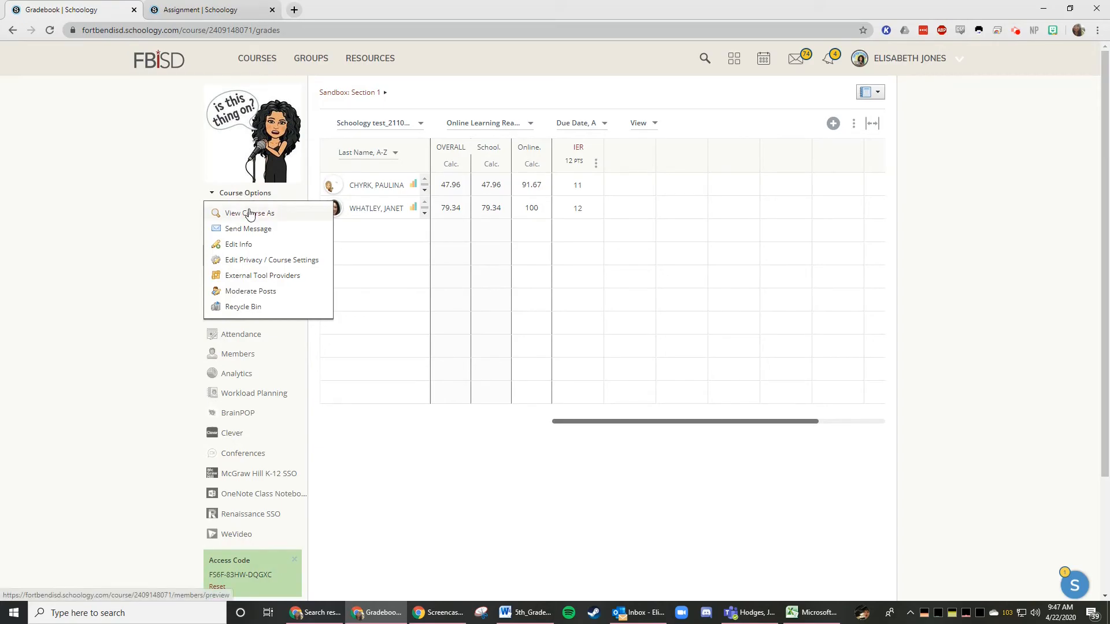
click(253, 214)
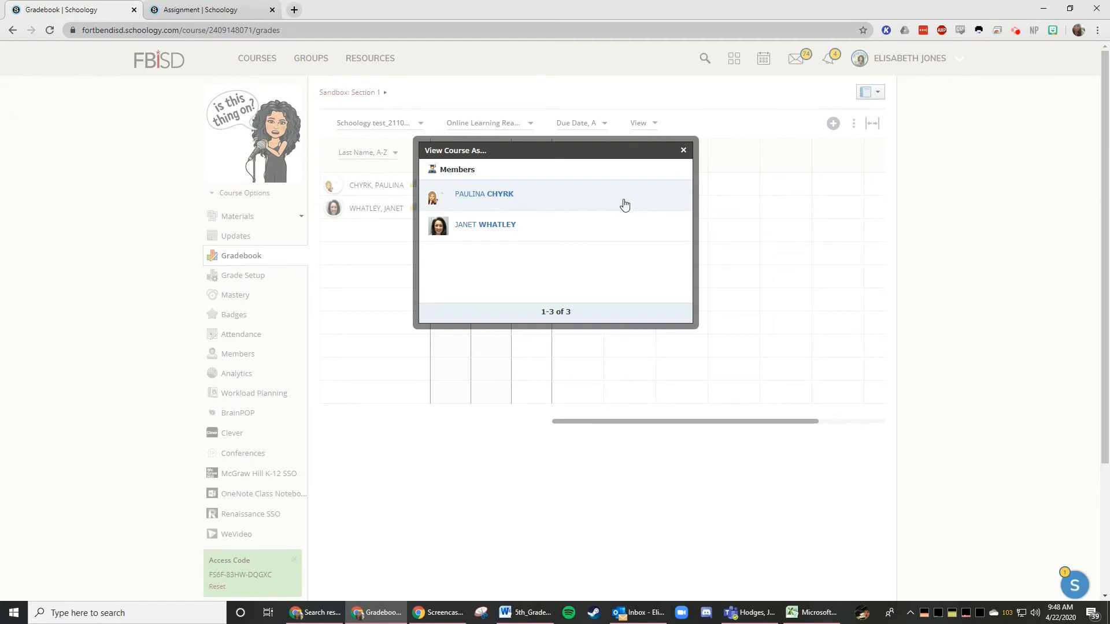
click(624, 204)
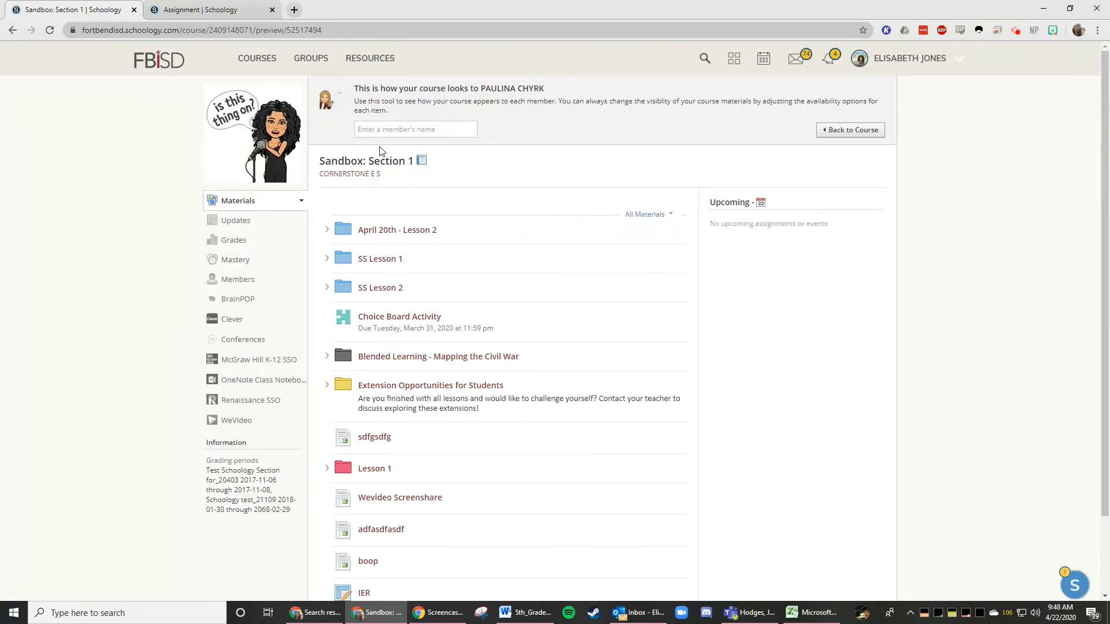
click(247, 243)
scroll(234, 244, down, 2)
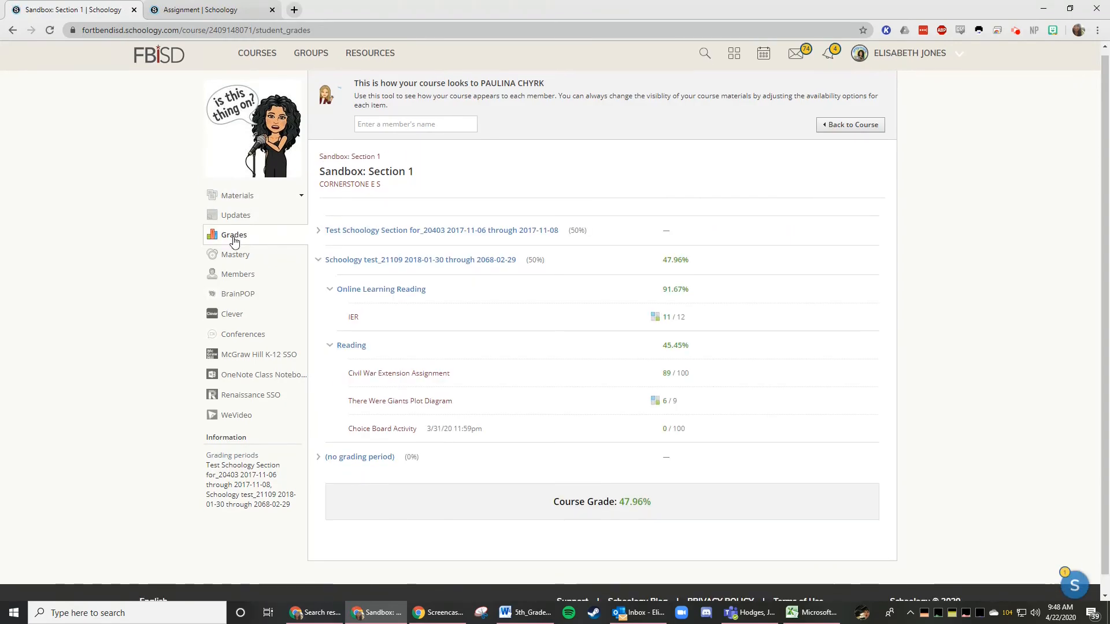
click(697, 364)
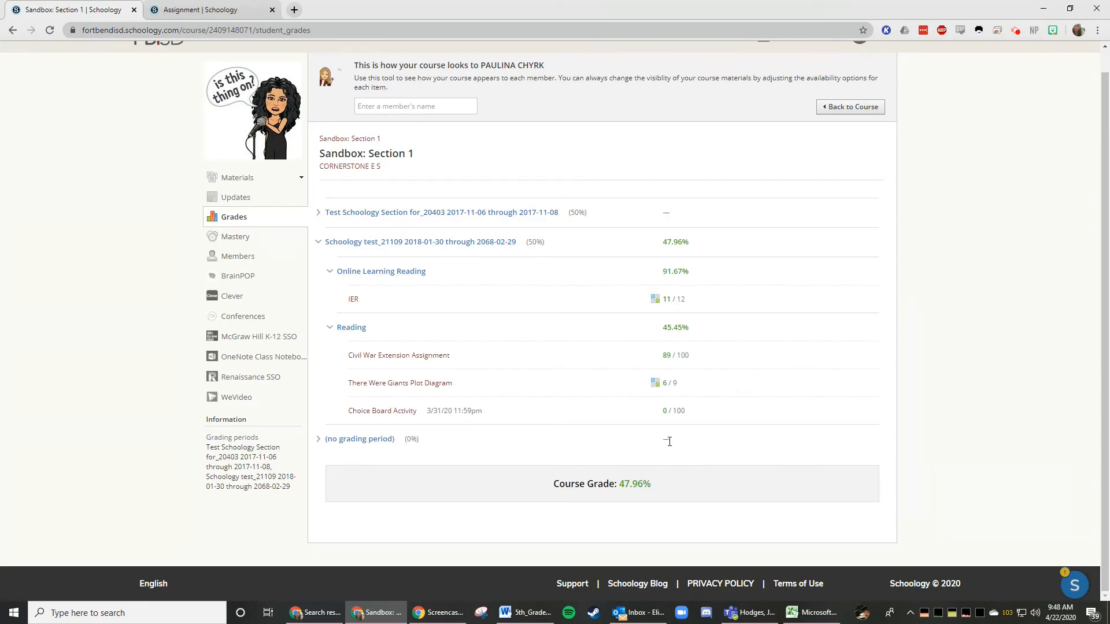
drag(659, 409, 713, 406)
click(712, 405)
drag(660, 411, 727, 414)
click(727, 413)
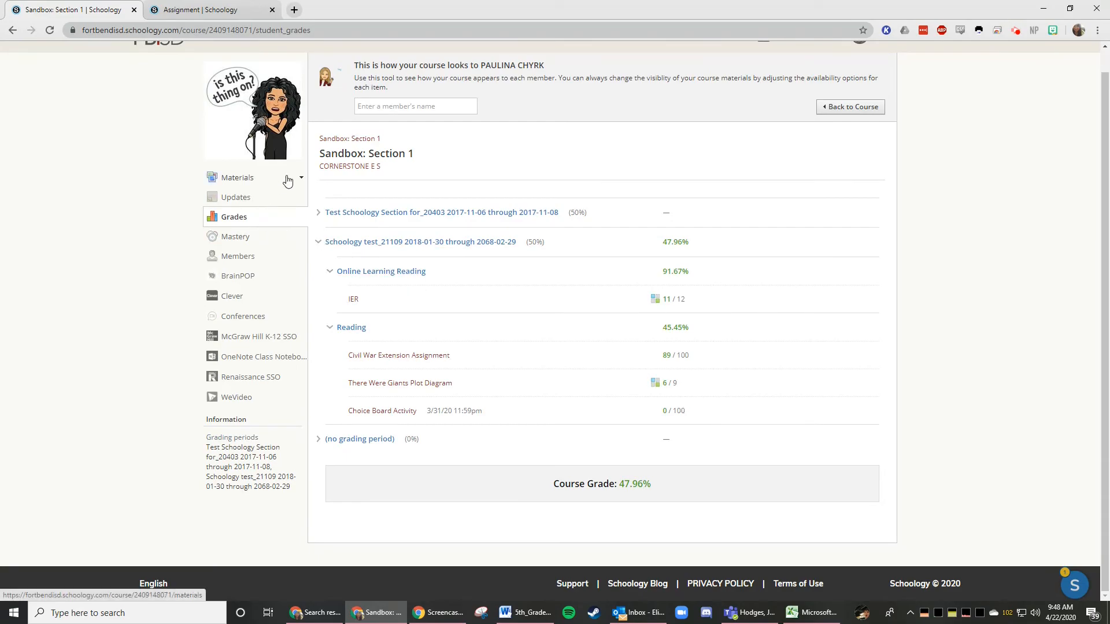
click(850, 108)
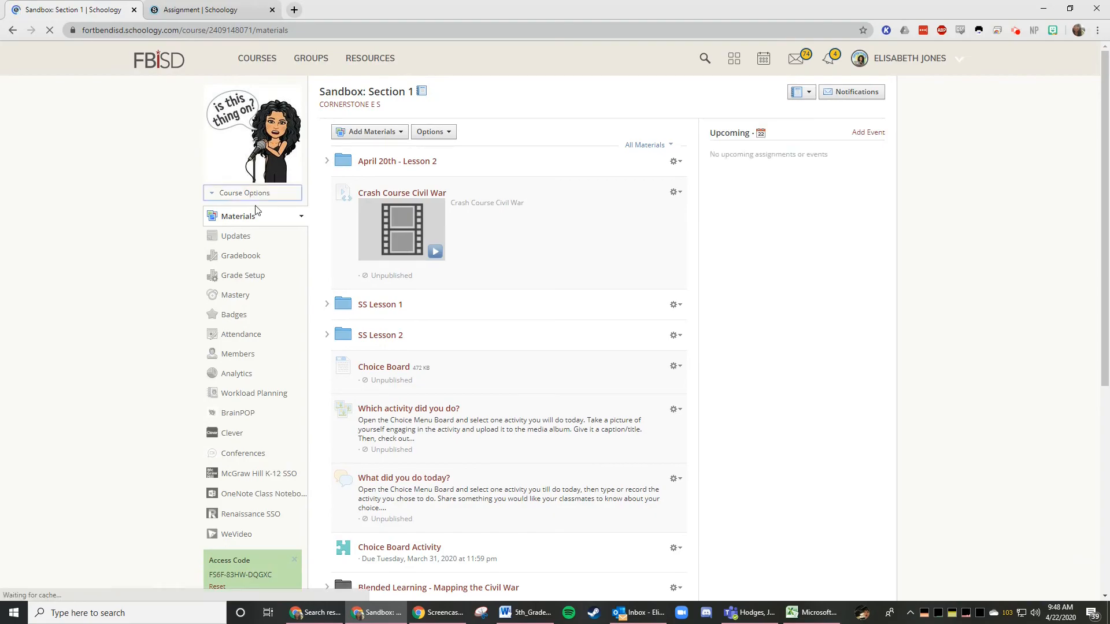
- Preview the Sandbox course as the second student and examine the Choice Board Activity entry in the grades
click(262, 199)
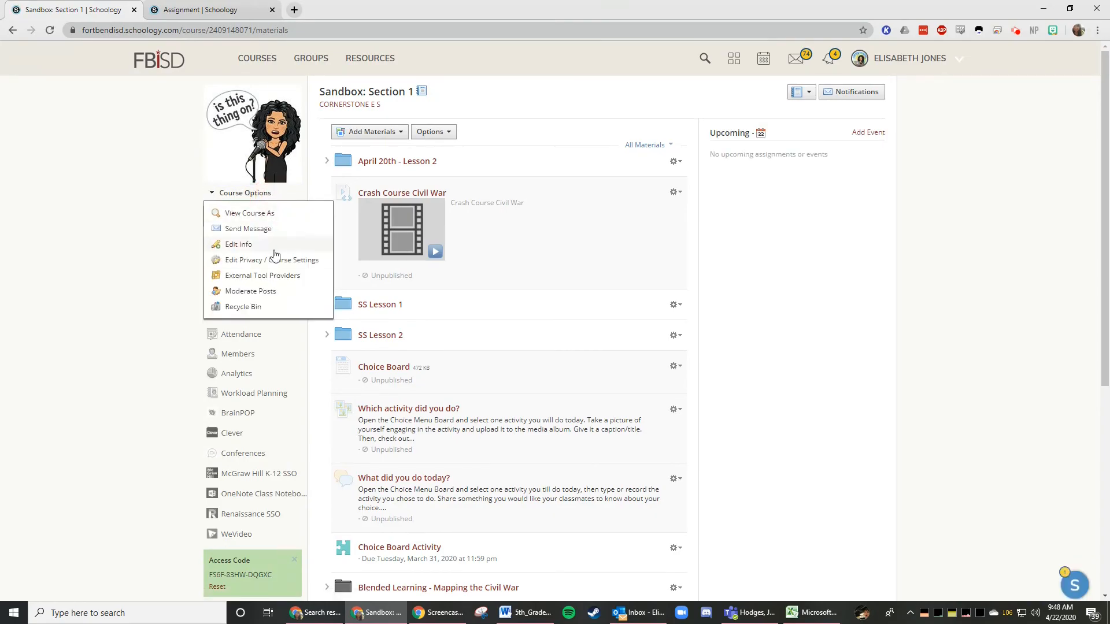
click(299, 211)
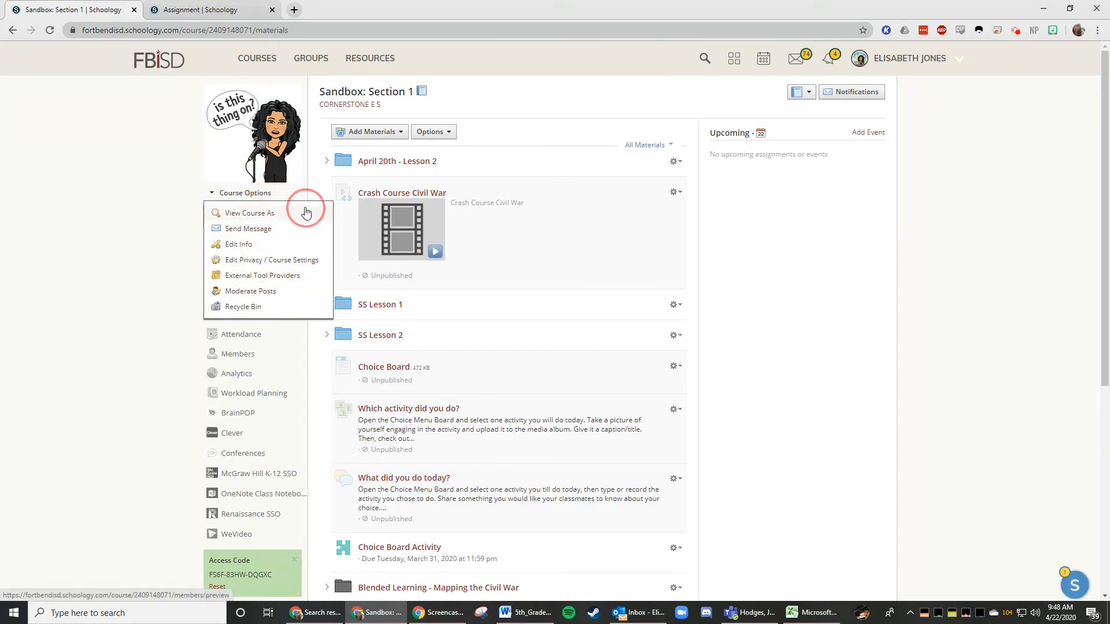
click(484, 226)
click(255, 241)
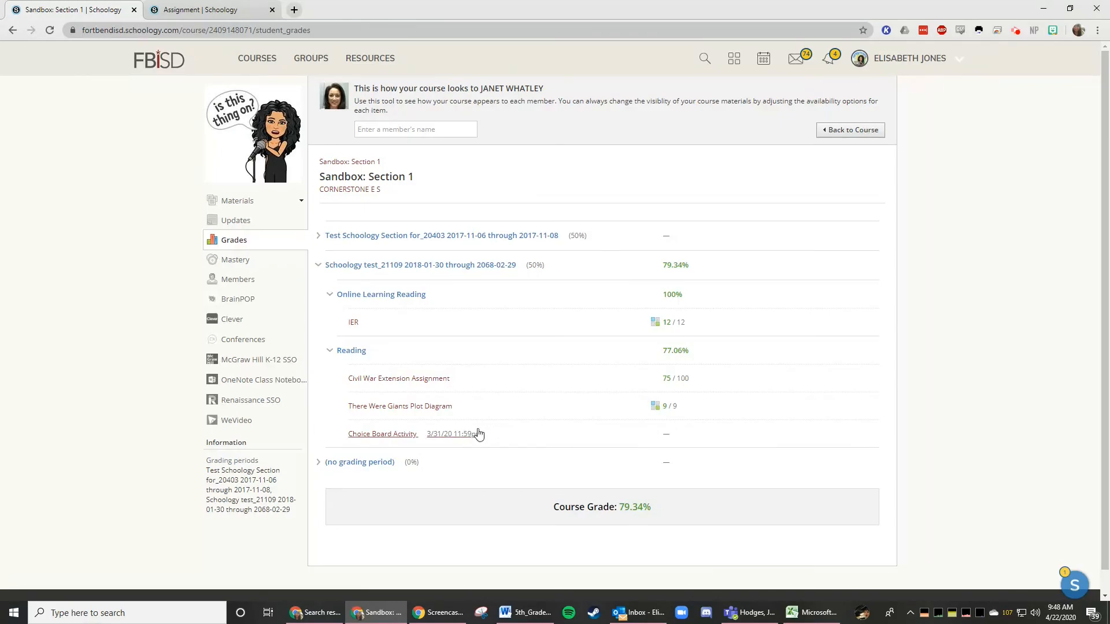
click(666, 435)
drag(670, 435, 684, 442)
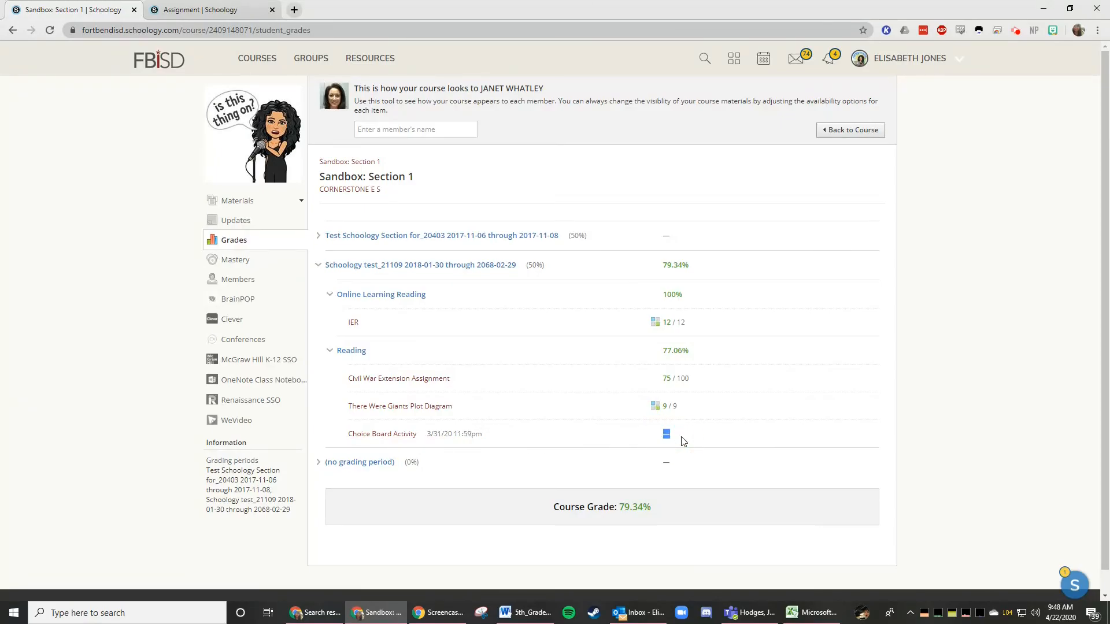